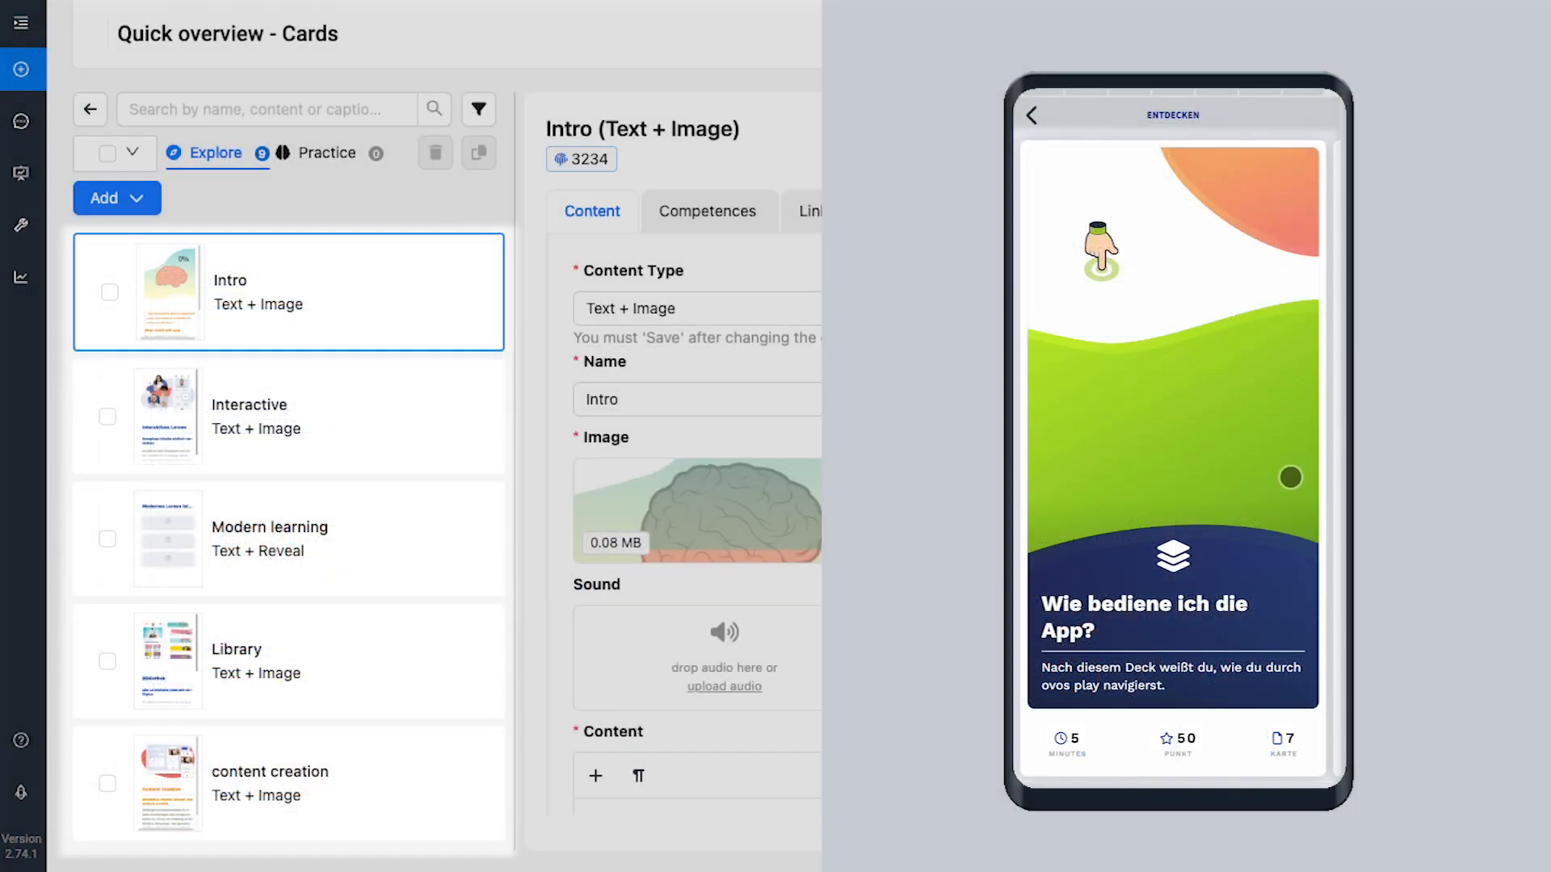
- Page through the "Wie bediene ich die App?" deck in the phone preview and flip the two-sided card
left_click(1290, 478)
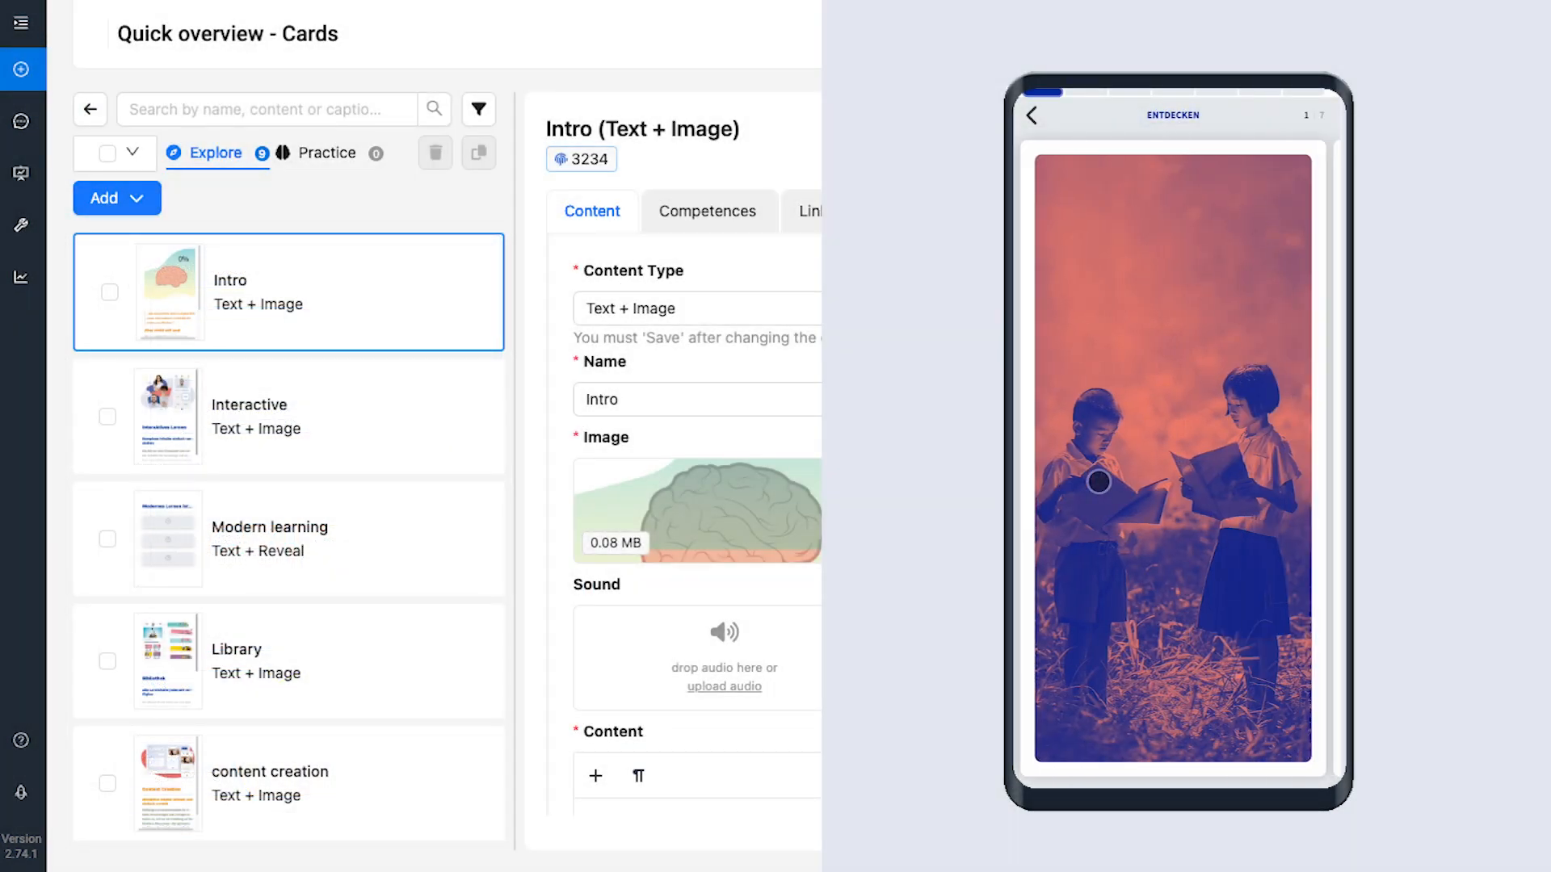
left_click(1295, 480)
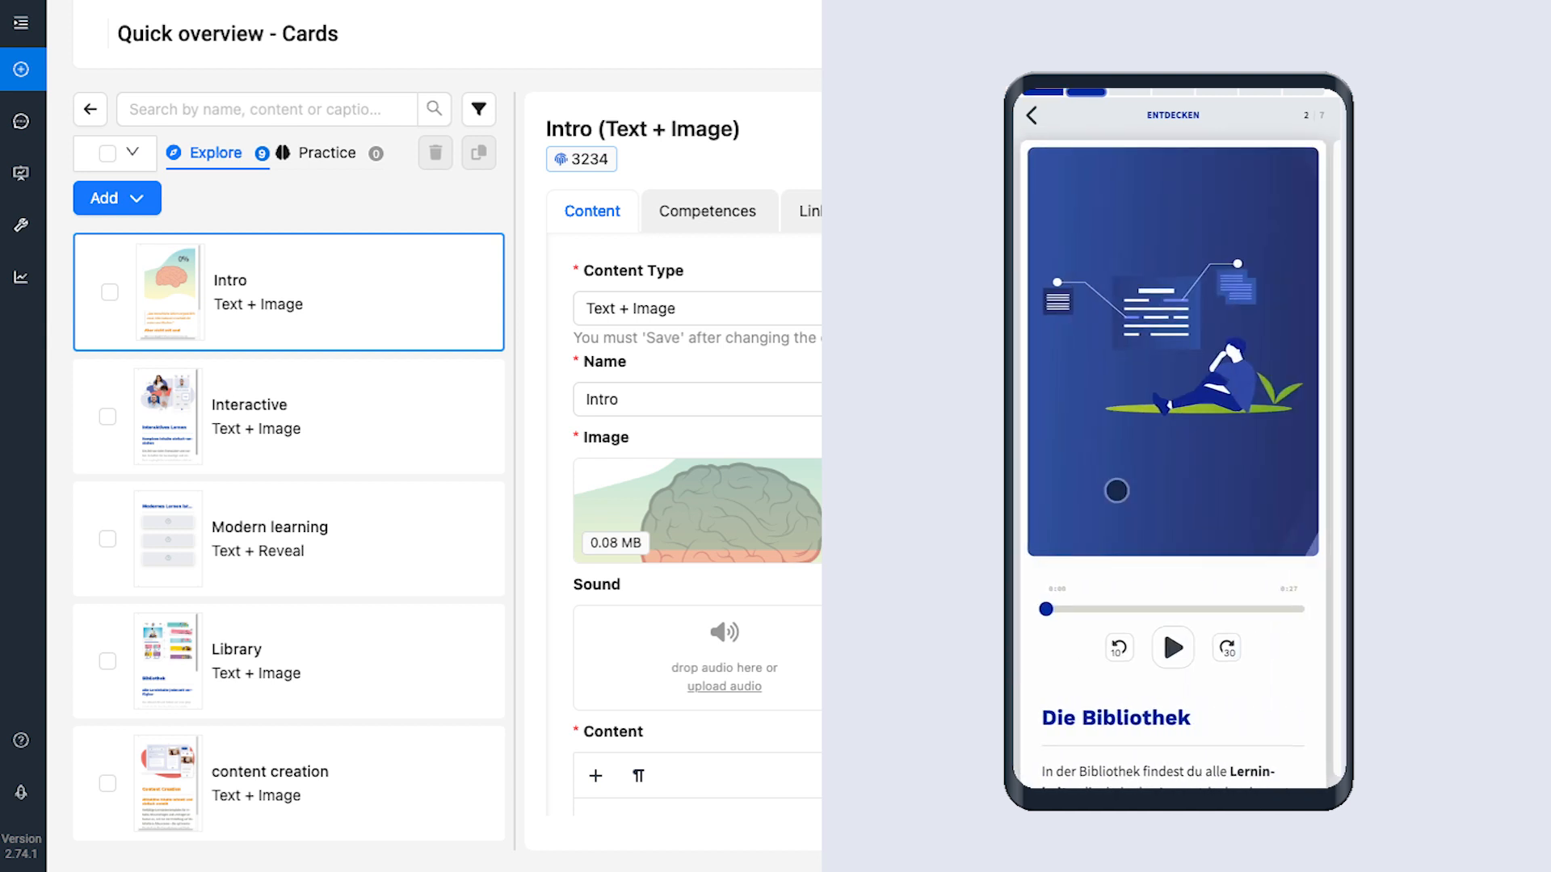
scroll(1138, 495, "down", 2)
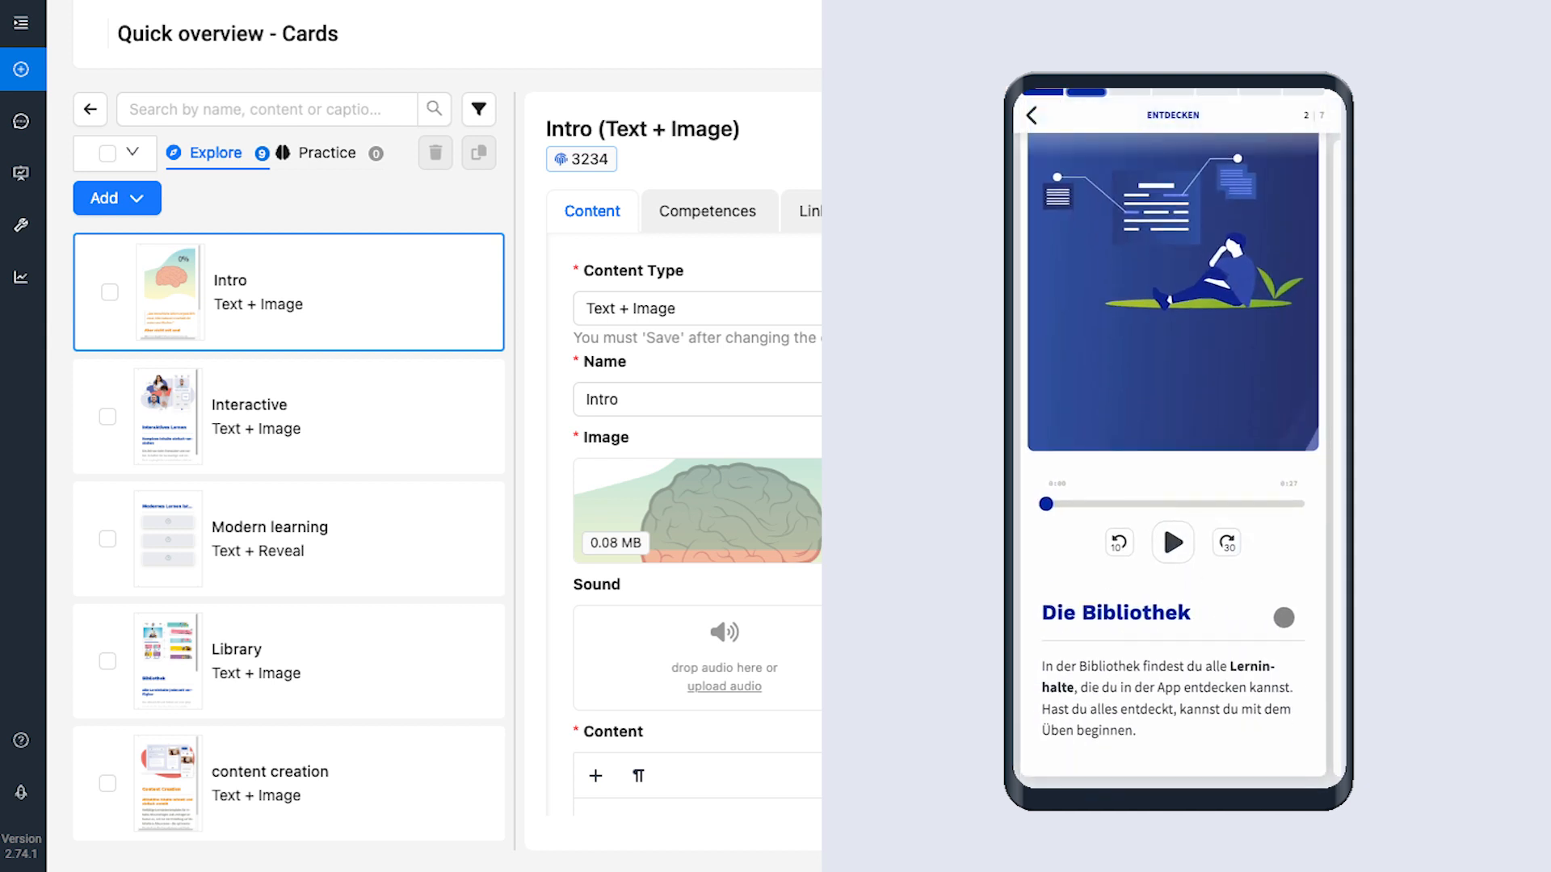
left_click_drag(1281, 617, 1139, 619)
left_click(1281, 552)
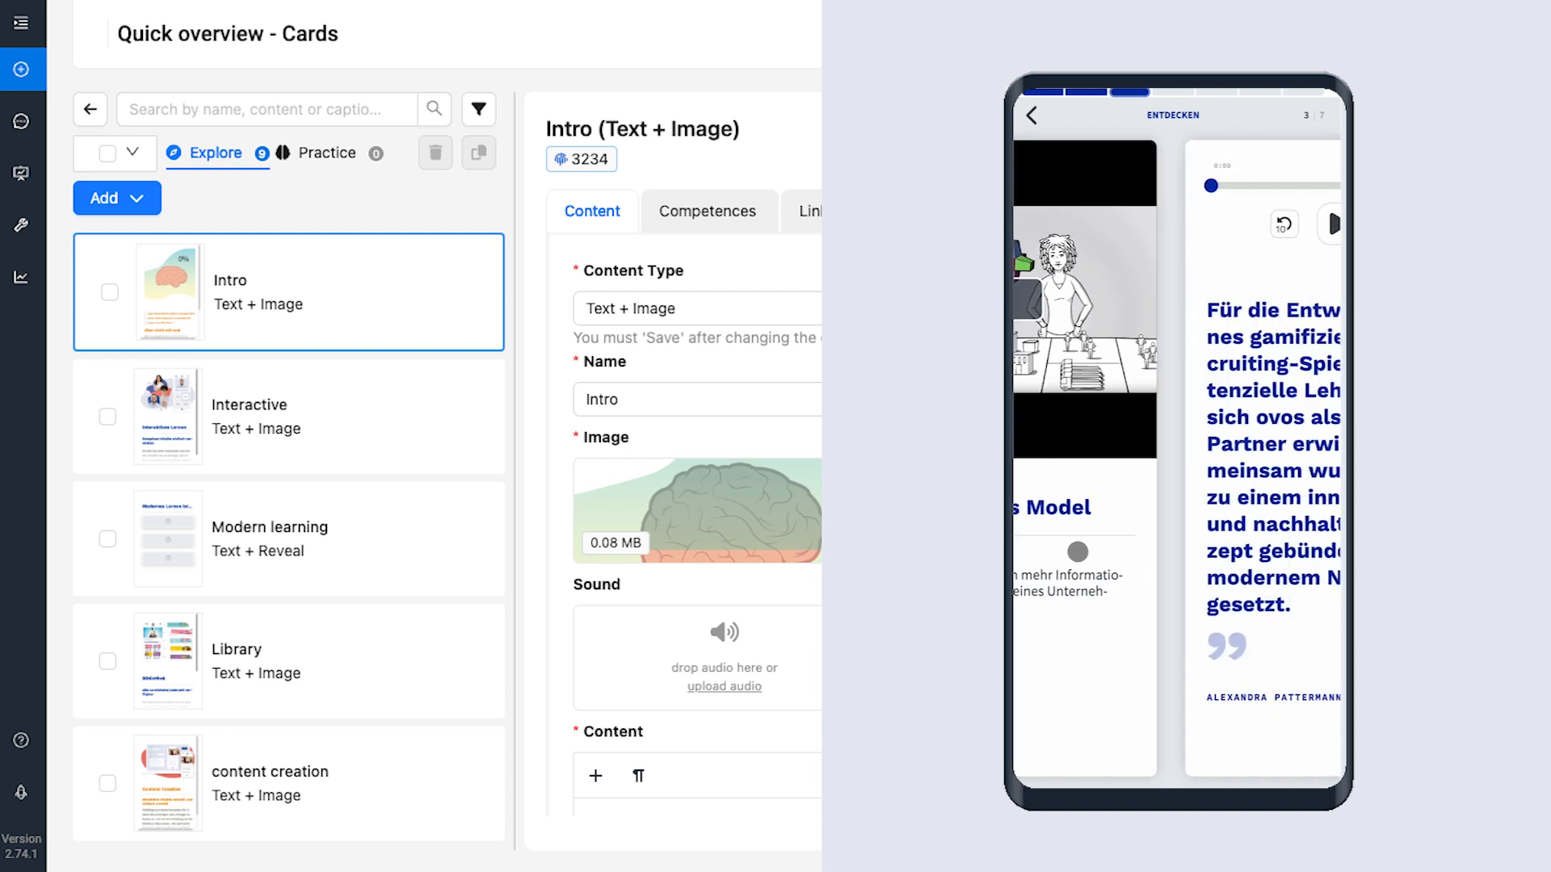
left_click(1284, 558)
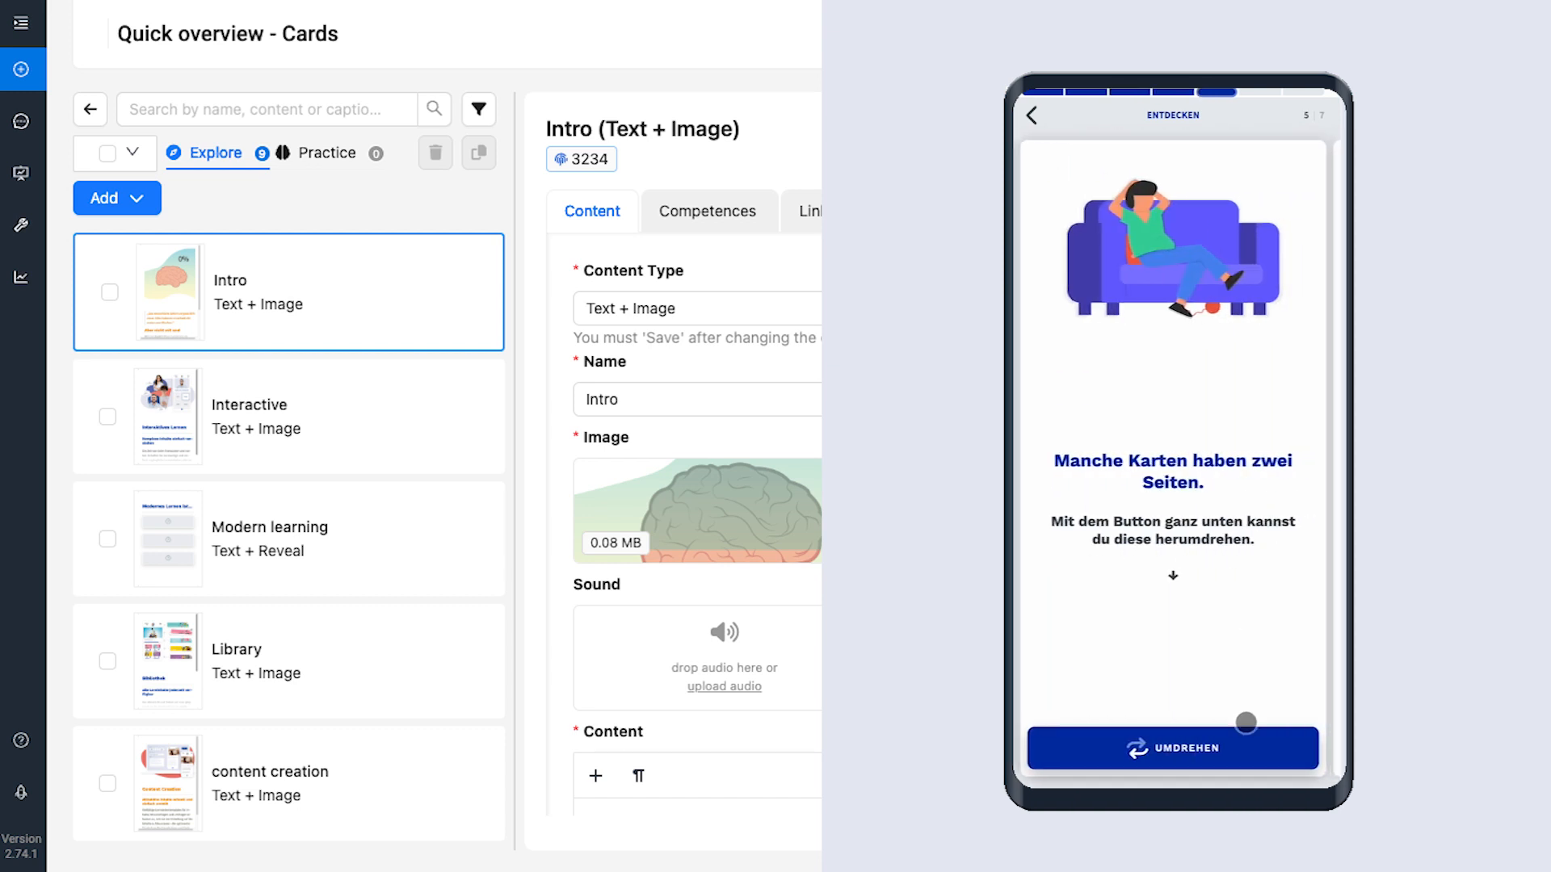
left_click(1234, 749)
left_click_drag(1263, 540, 1107, 534)
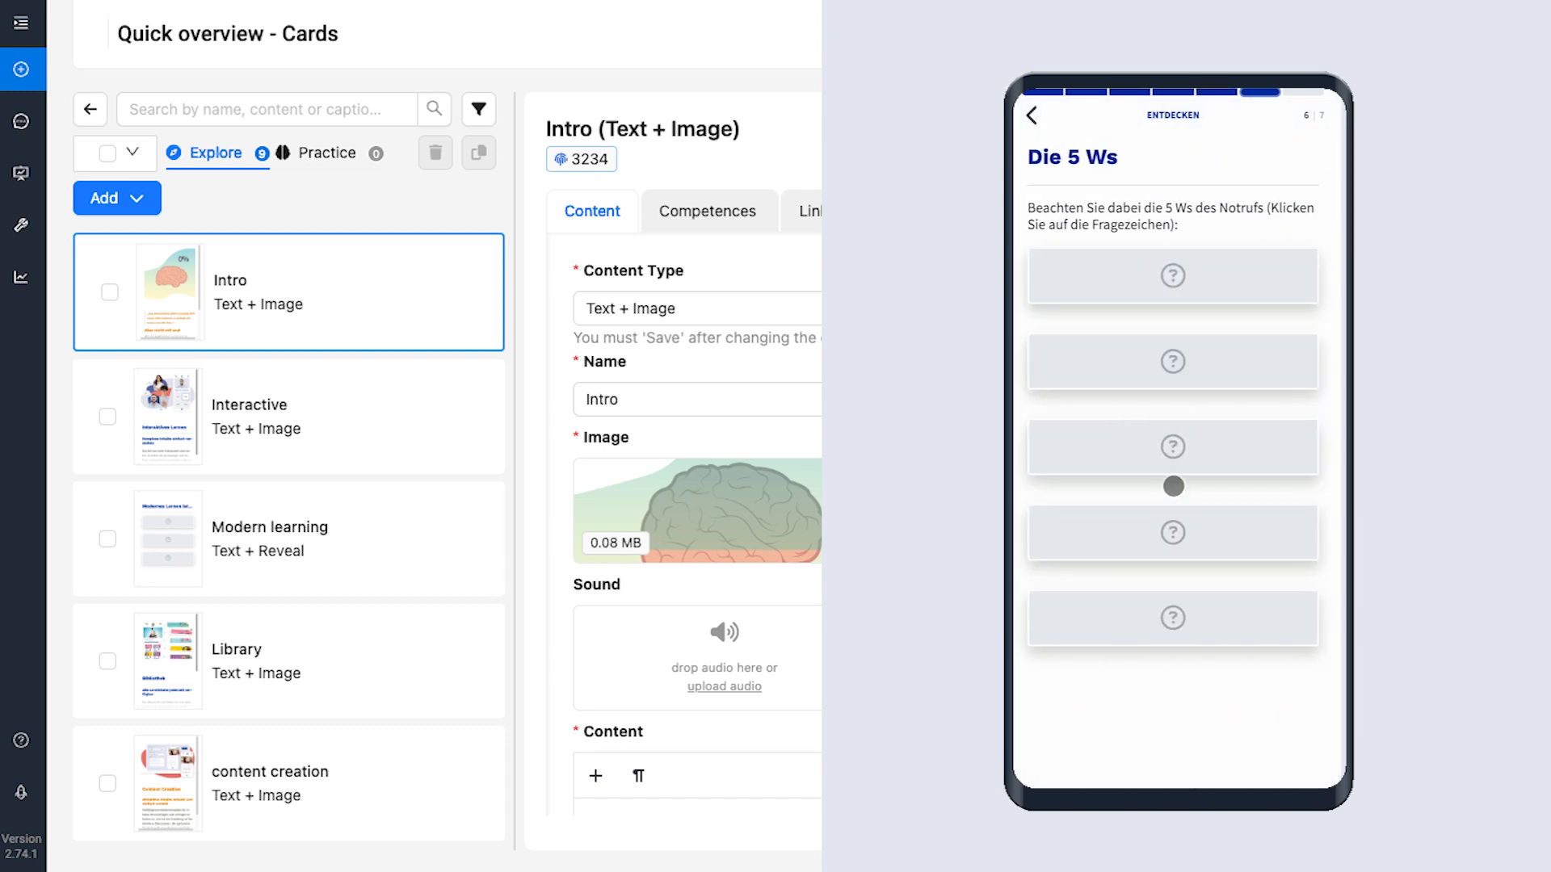
- Reveal all five hidden entries on the "Die 5 Ws" card in the phone preview
left_click(1223, 291)
left_click(1210, 349)
left_click(1229, 452)
left_click(1230, 541)
left_click(1224, 626)
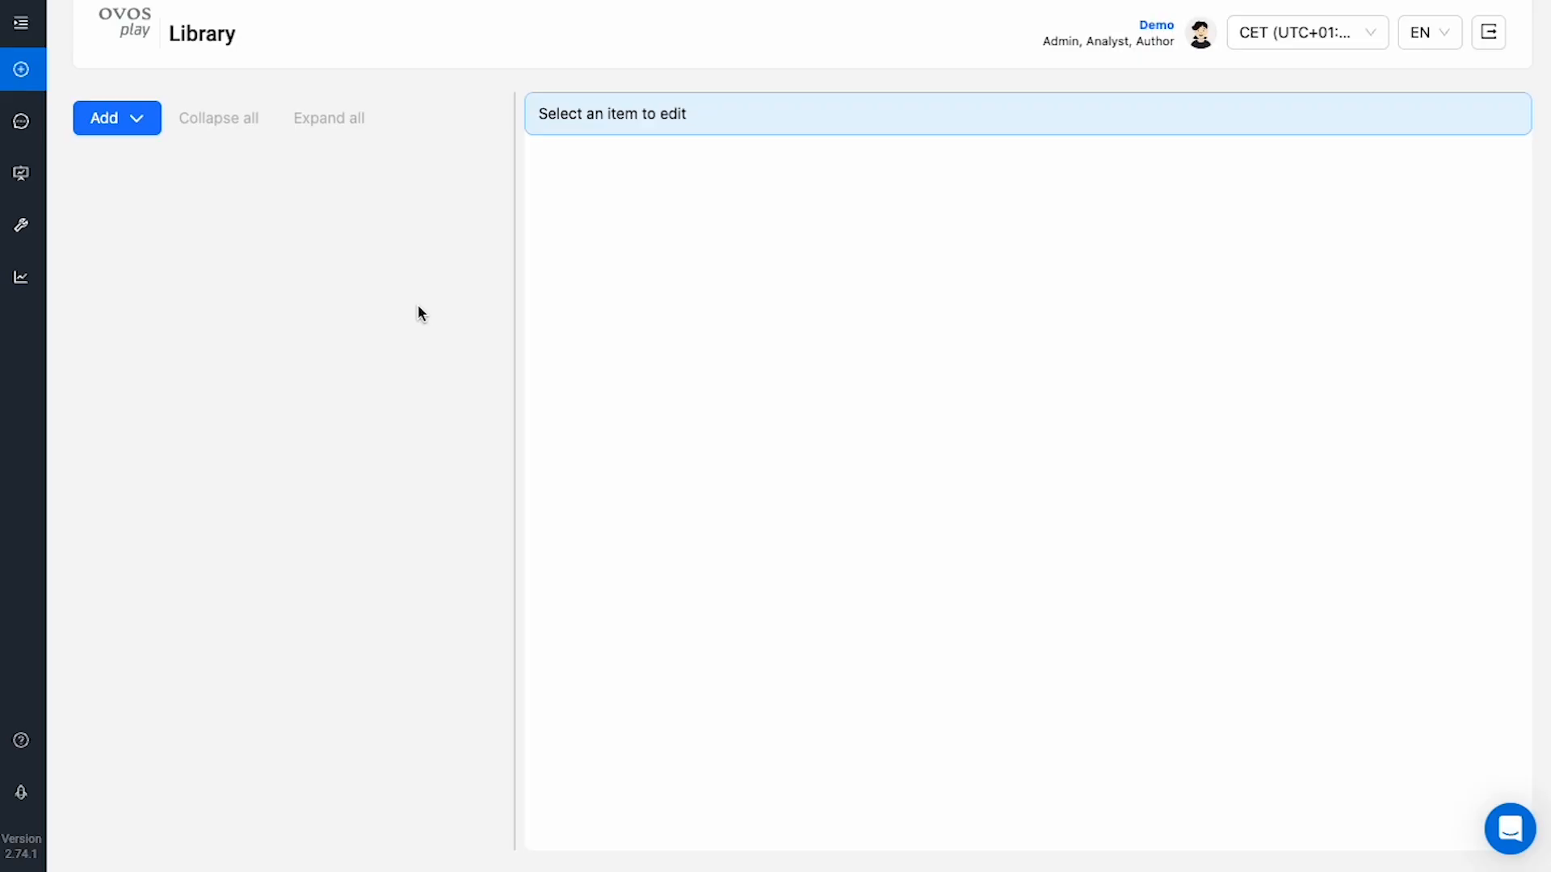
- Add a new topic titled "Introduction" to the library
mouse_move(149, 131)
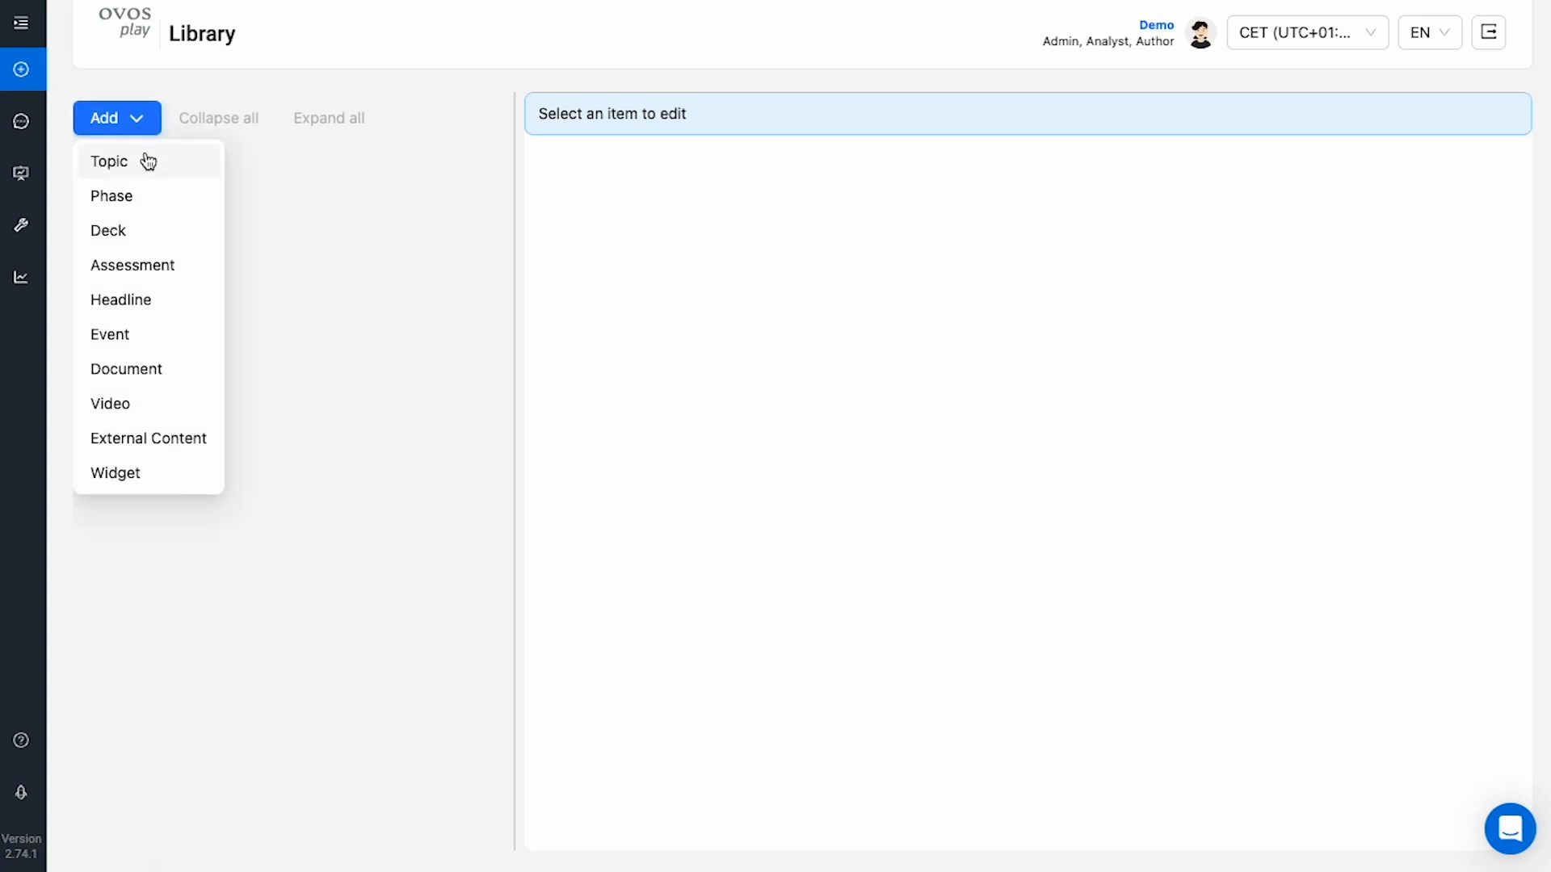
left_click(146, 161)
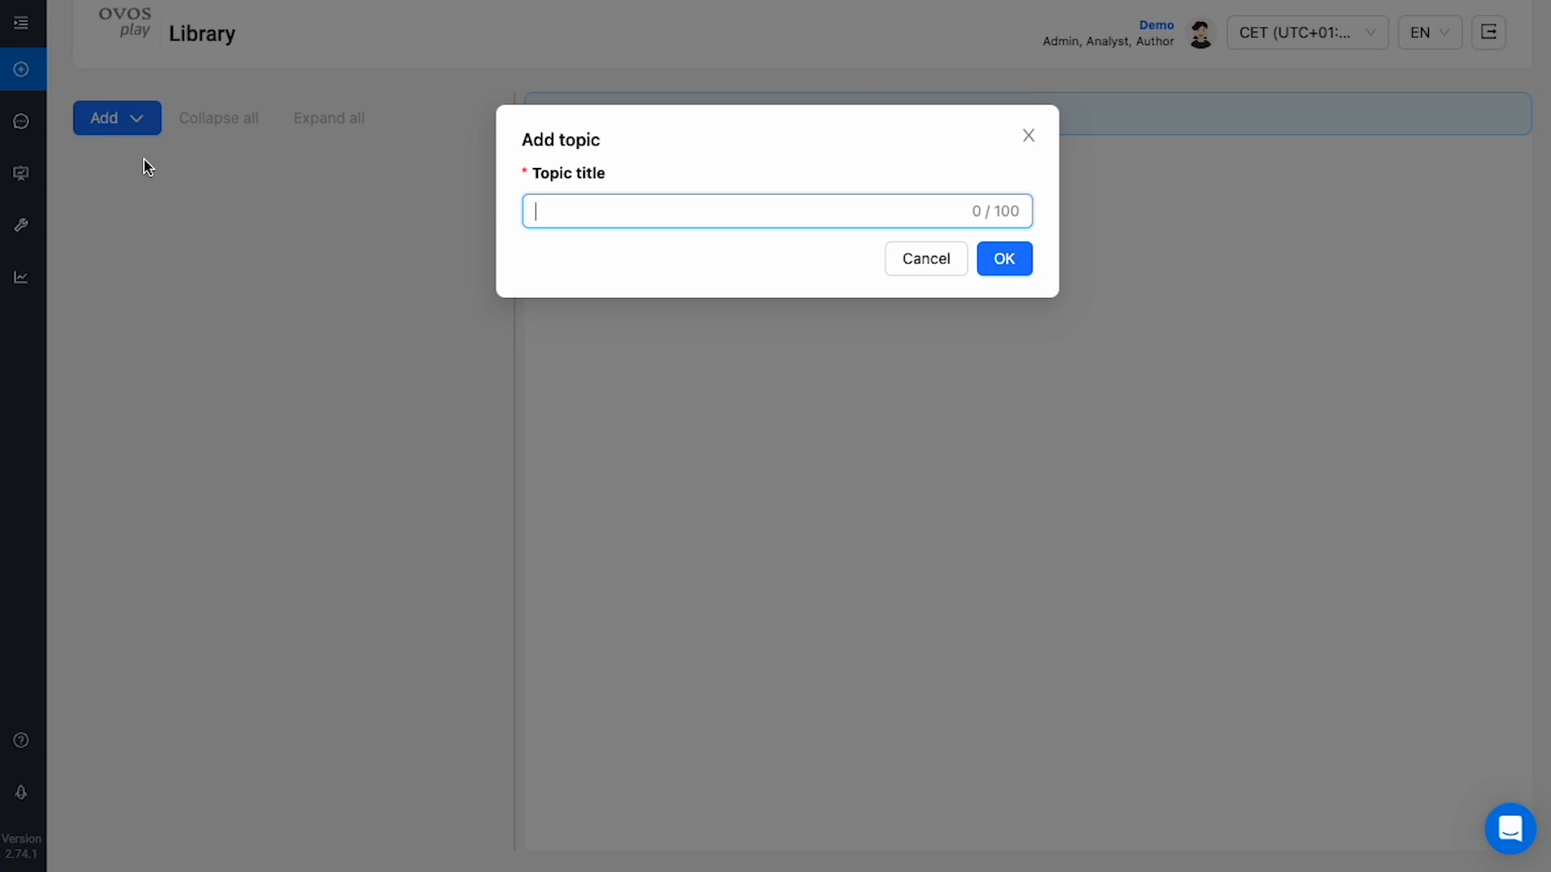
type("Introduction")
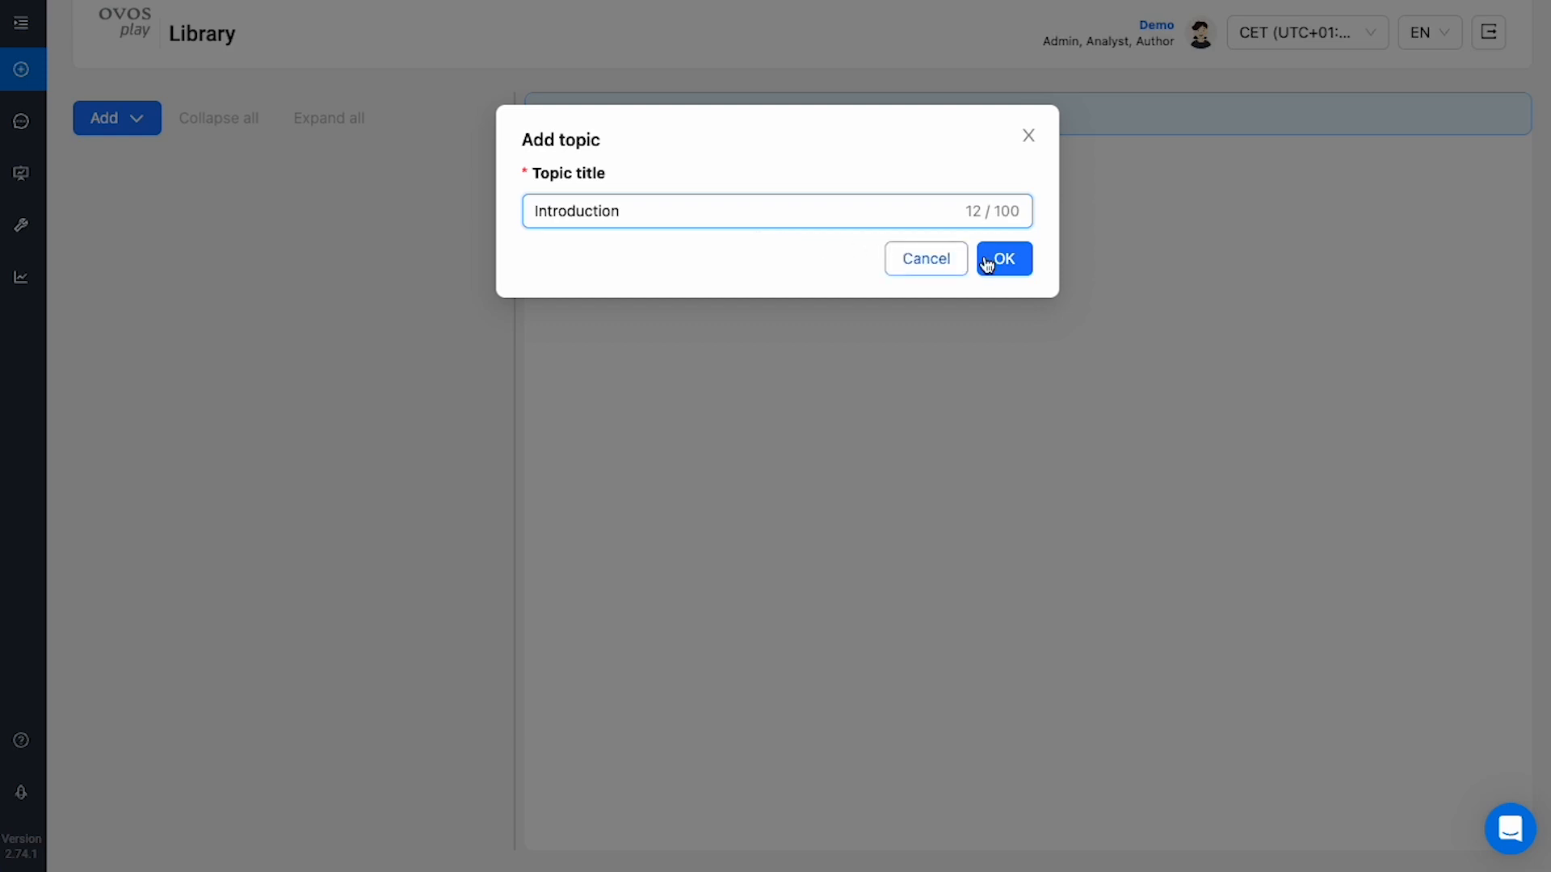
left_click(1004, 260)
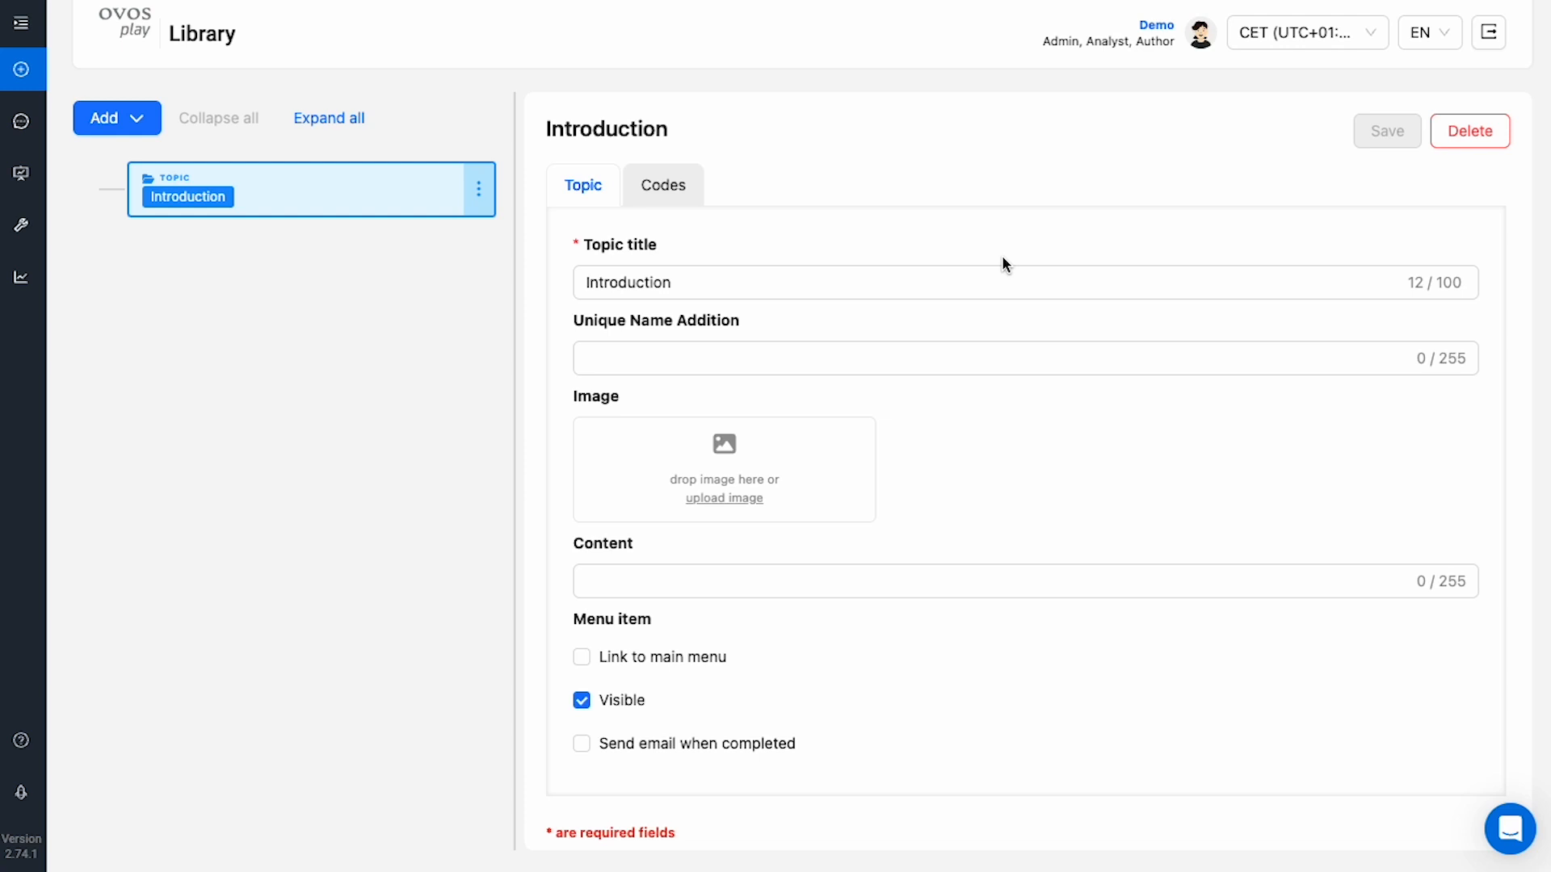
- Upload Topic-Image blau.jpg as the image of the Introduction topic
left_click(826, 456)
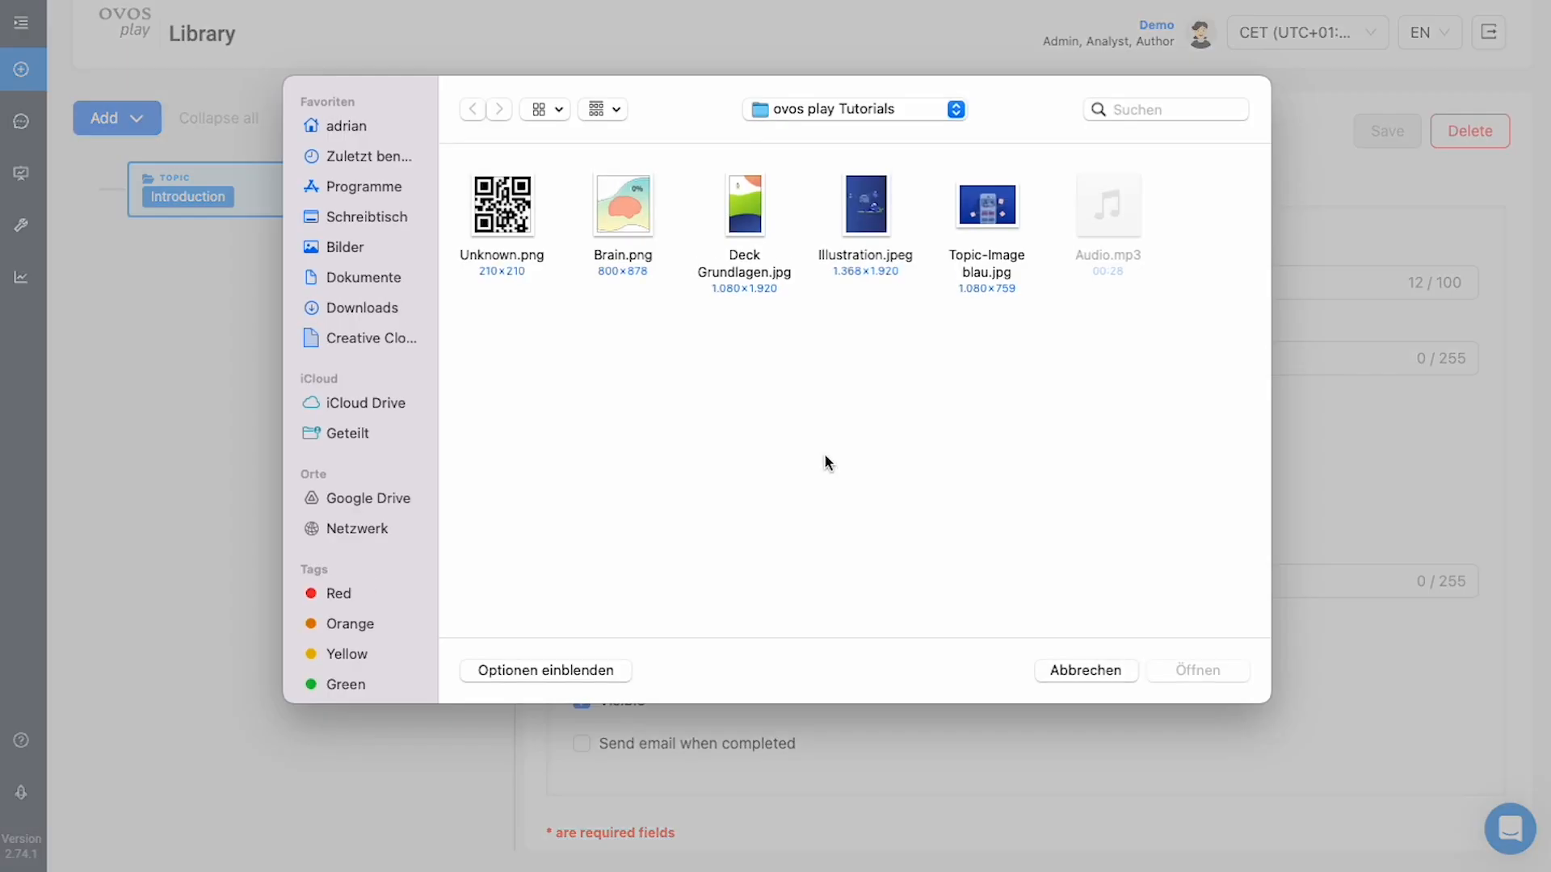
left_click(865, 226)
double_click(978, 210)
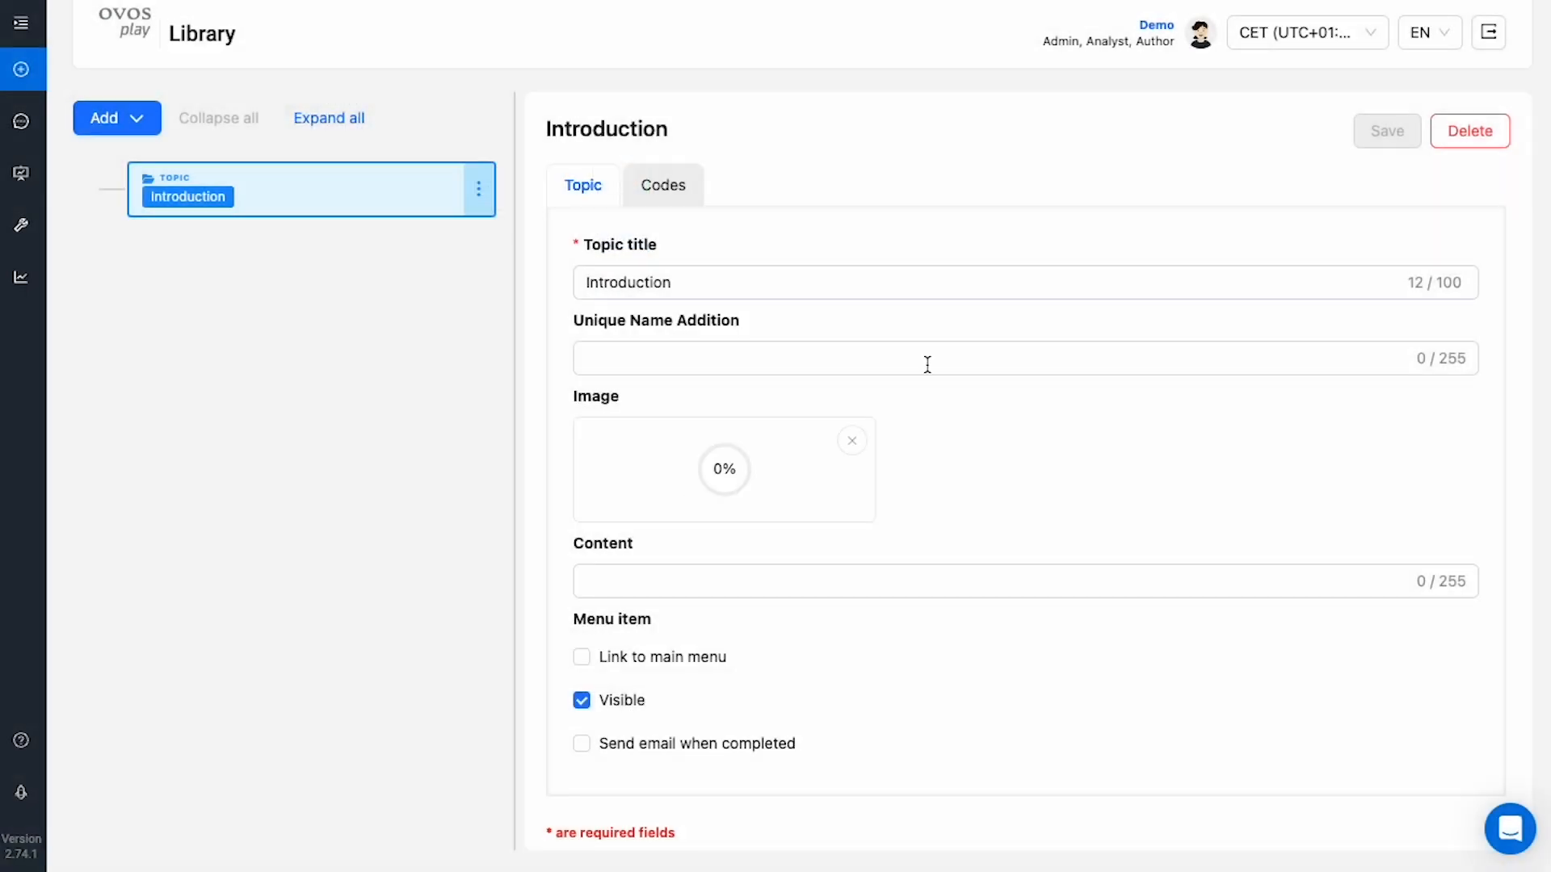
- Enter the topic content "After this topic, you will know how ovos play can help you learn." and save the topic
left_click(867, 573)
type("After this topic, you will know how ovos play can help you learn.")
left_click(1066, 521)
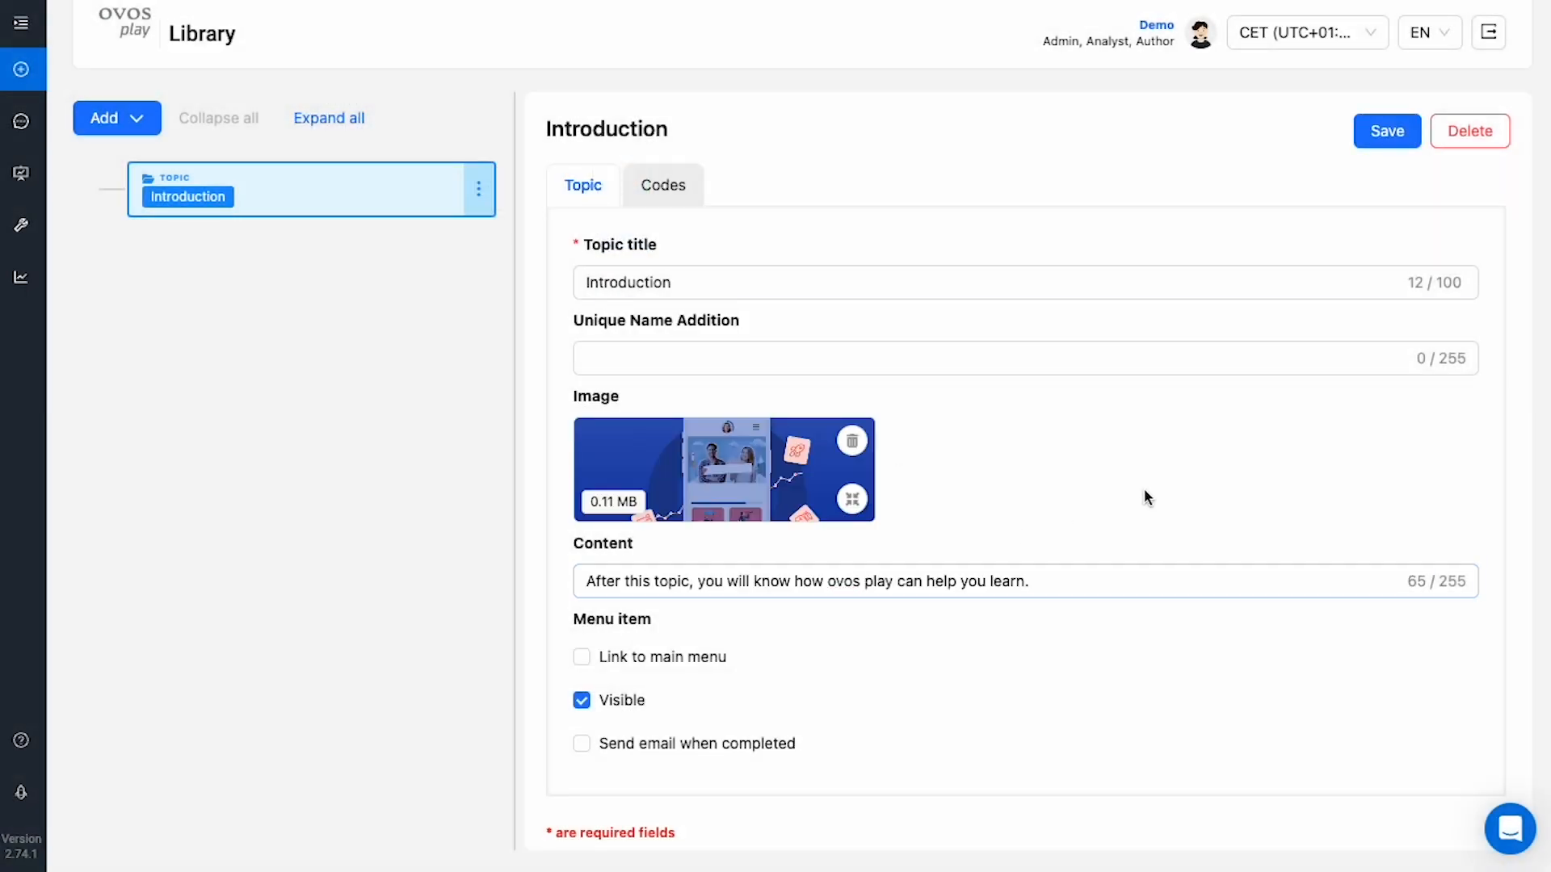
left_click(1385, 135)
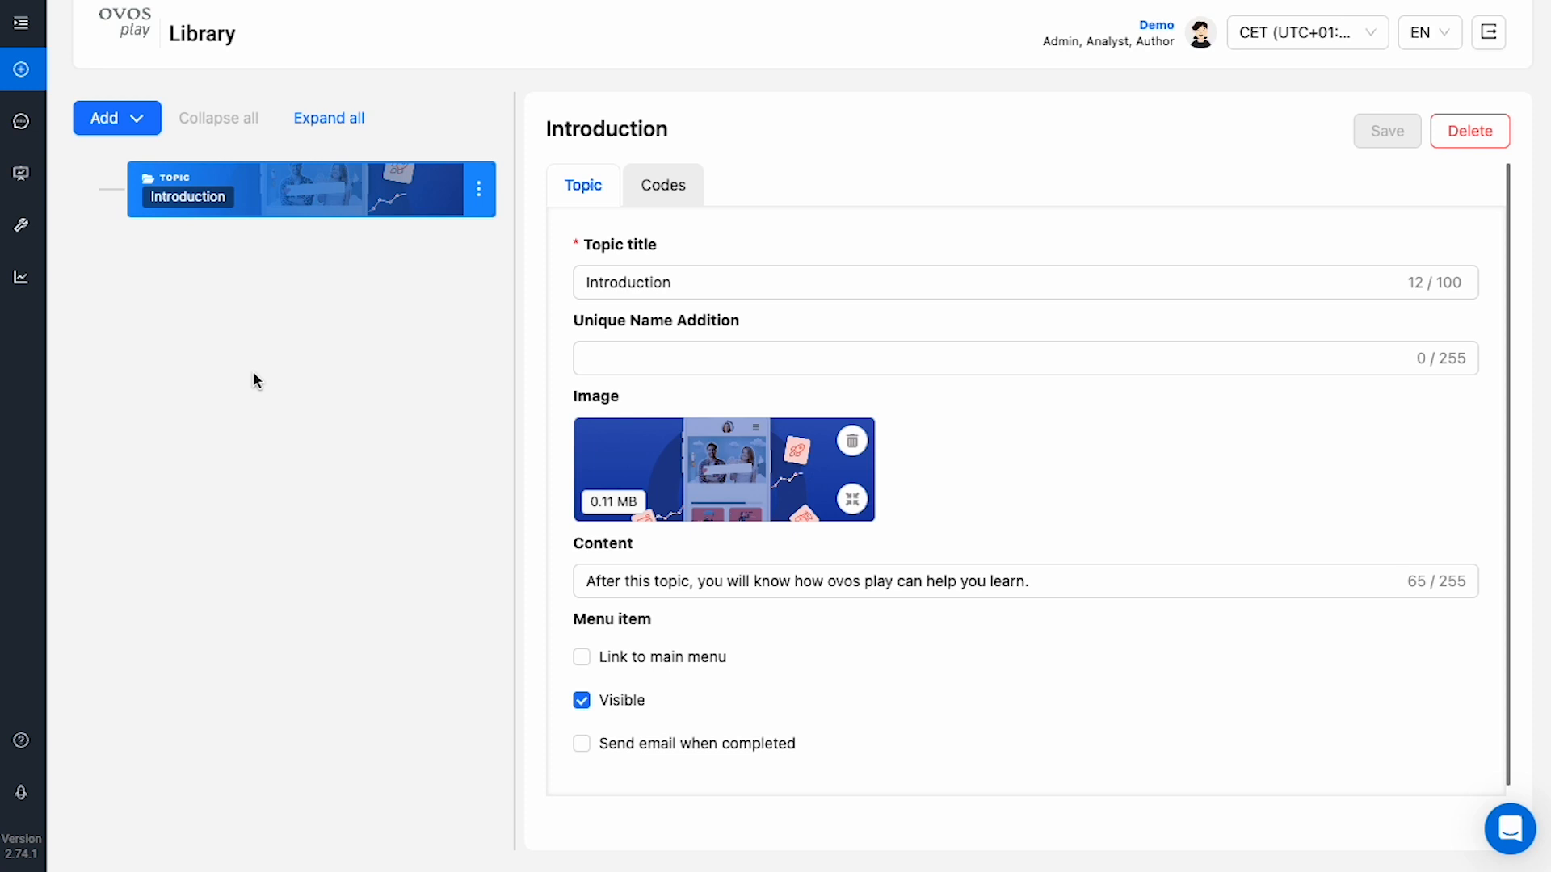
- Create a new deck titled "How do I use the app?" in the Introduction topic
left_click(129, 118)
left_click(153, 230)
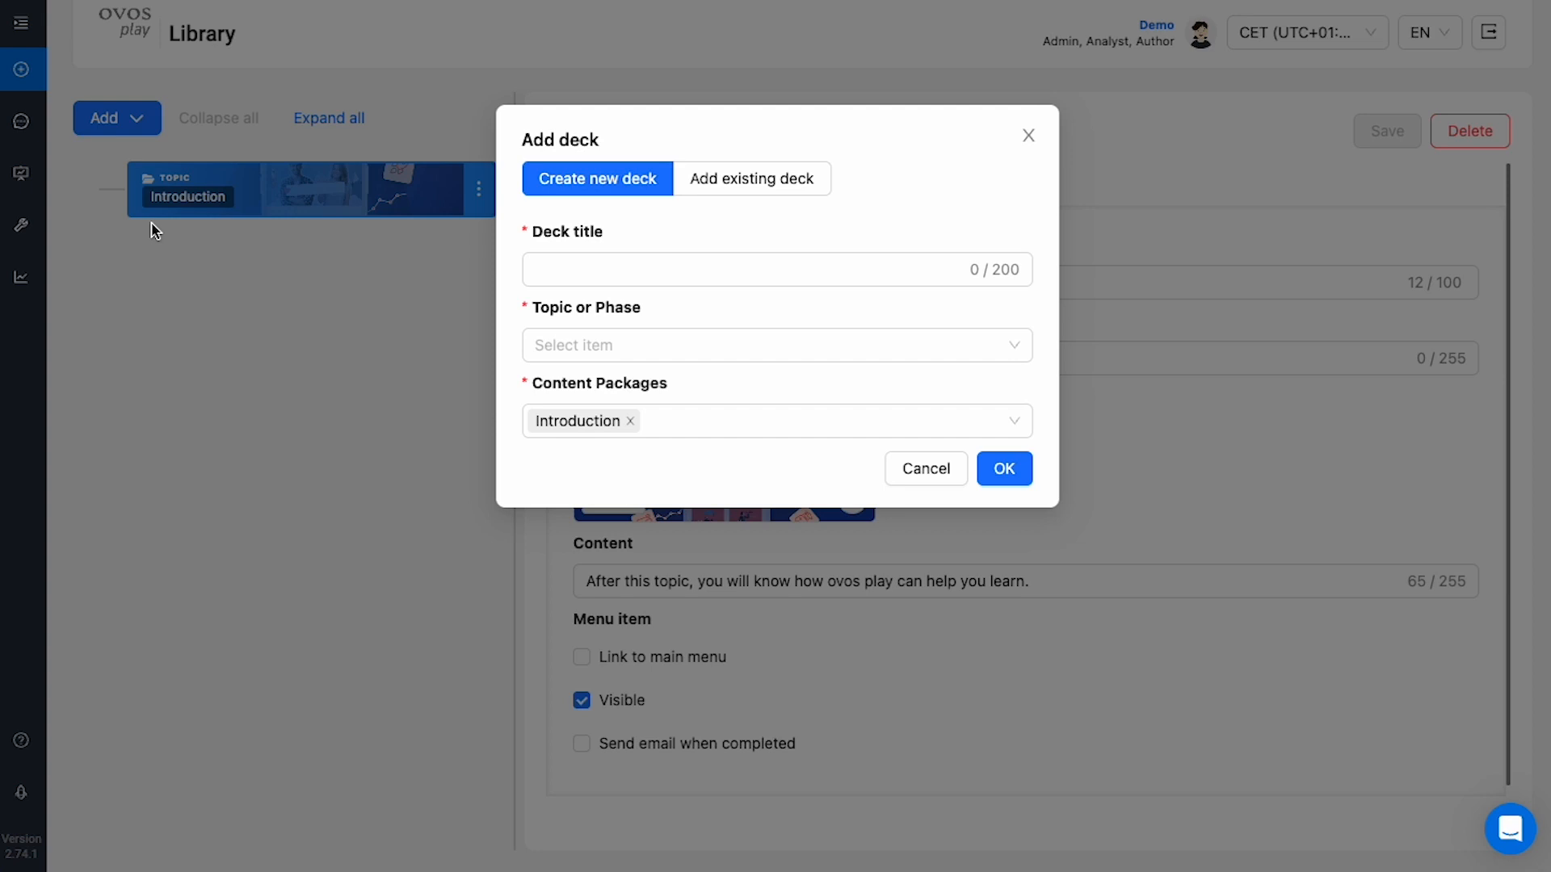
left_click(694, 276)
type("w do")
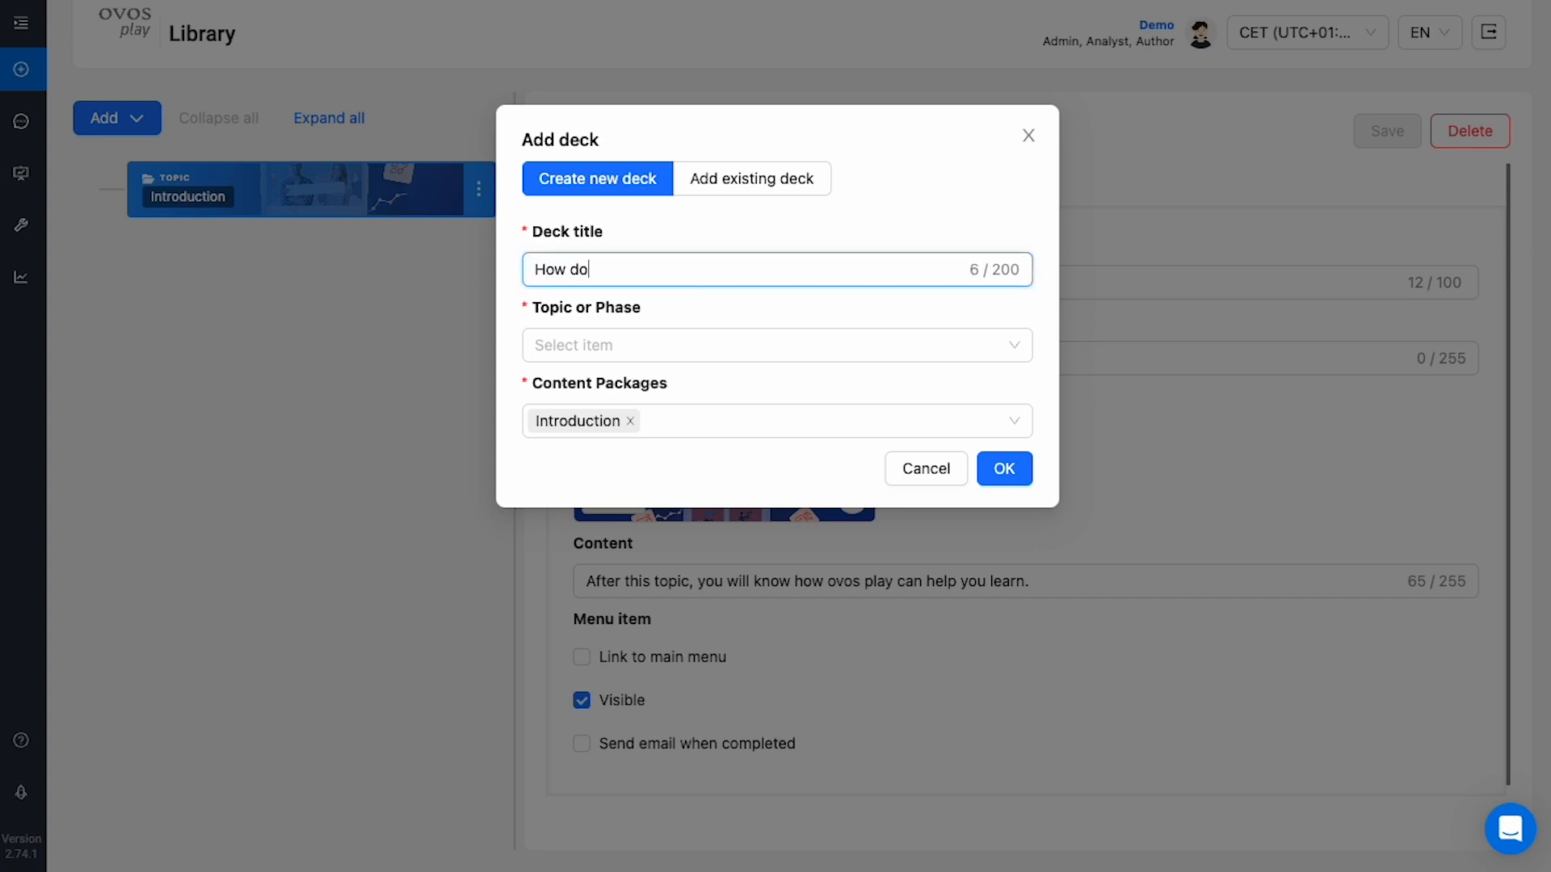
type(" I use the app?")
left_click(718, 342)
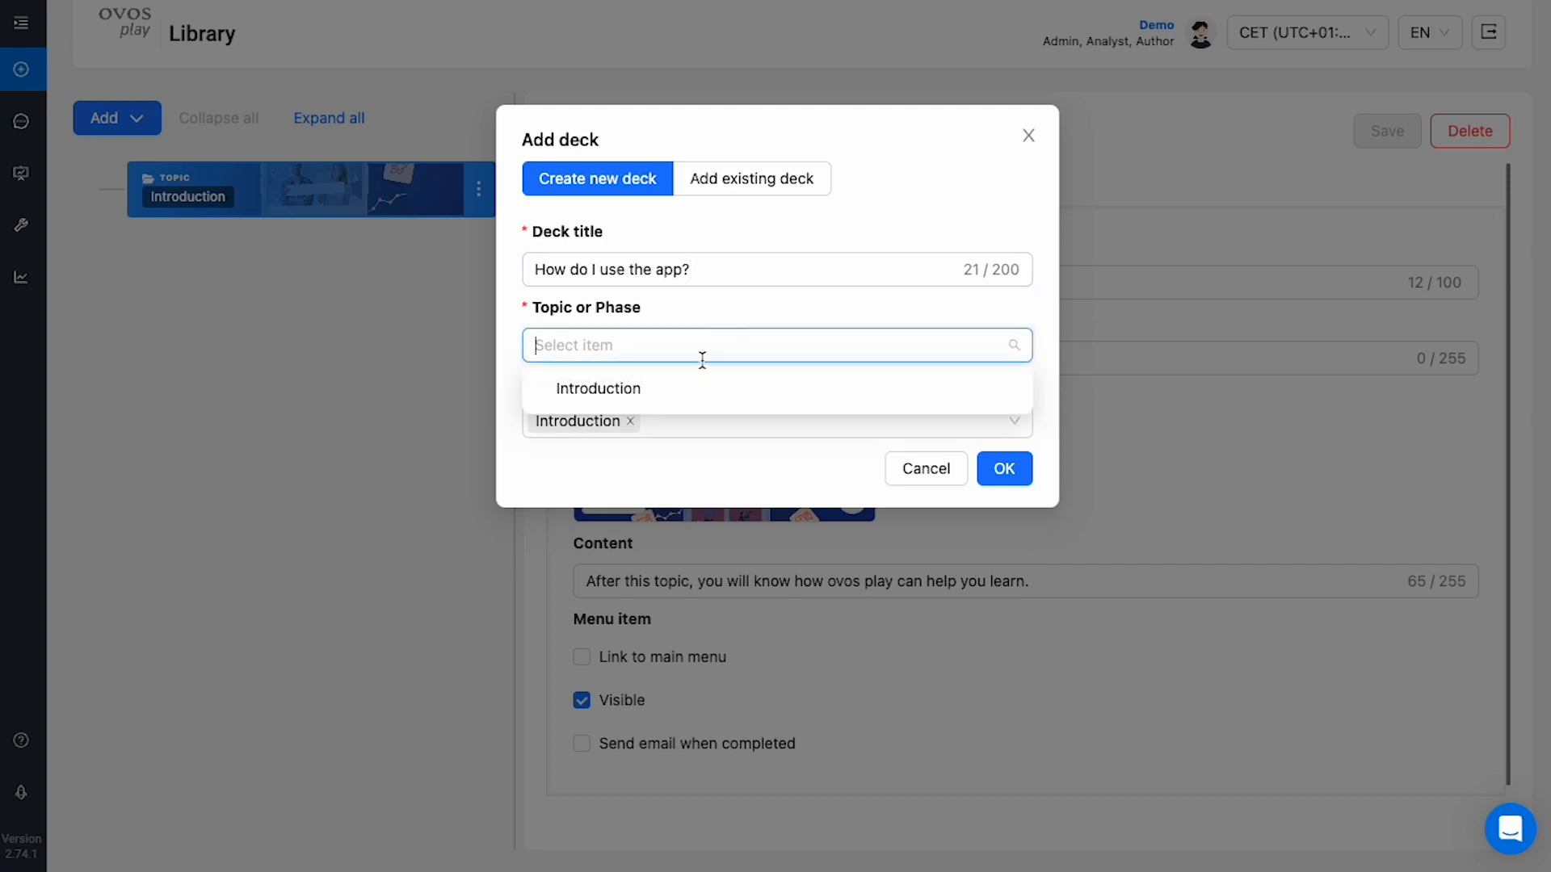
left_click(581, 402)
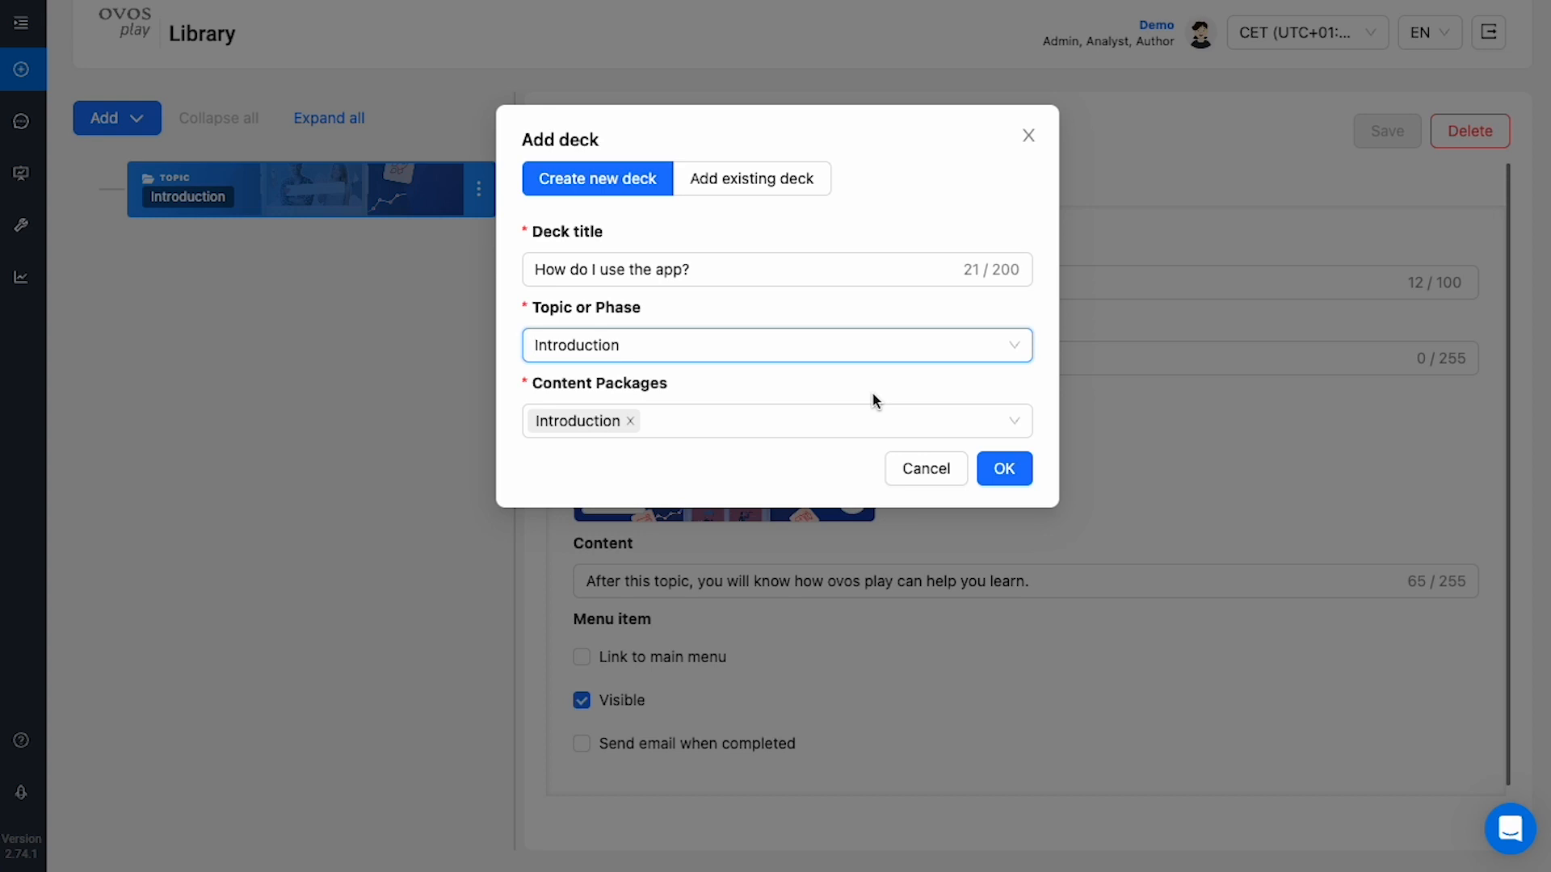
left_click(1004, 470)
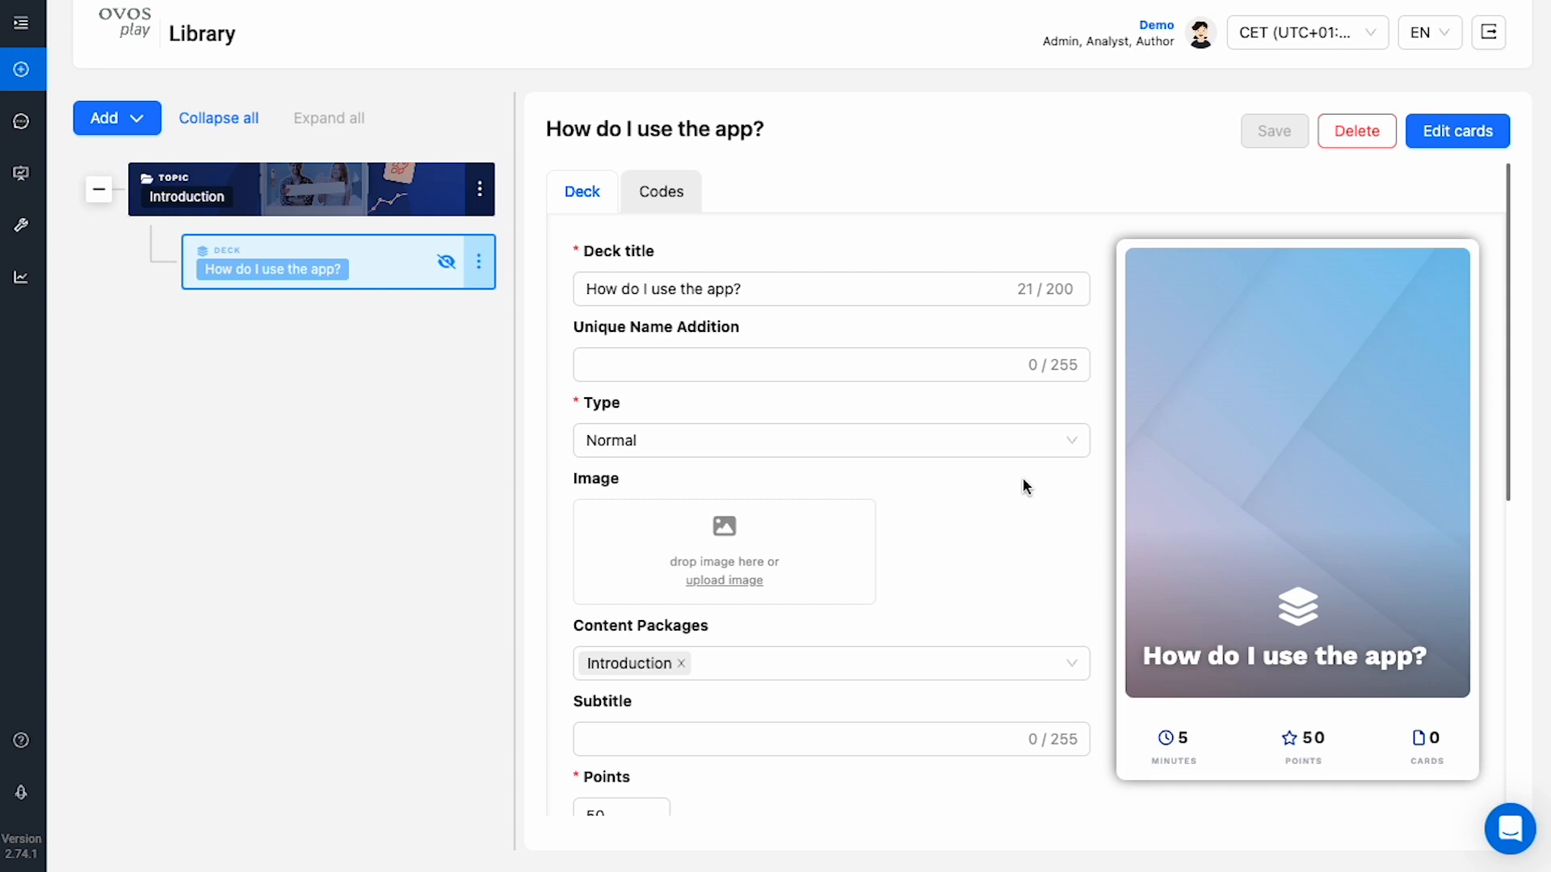
- Give the deck the Deck Grundlagen.jpg image and the subtitle "In this deck you will learn how to use the app.", and save it
left_click(849, 543)
double_click(744, 207)
left_click(846, 735)
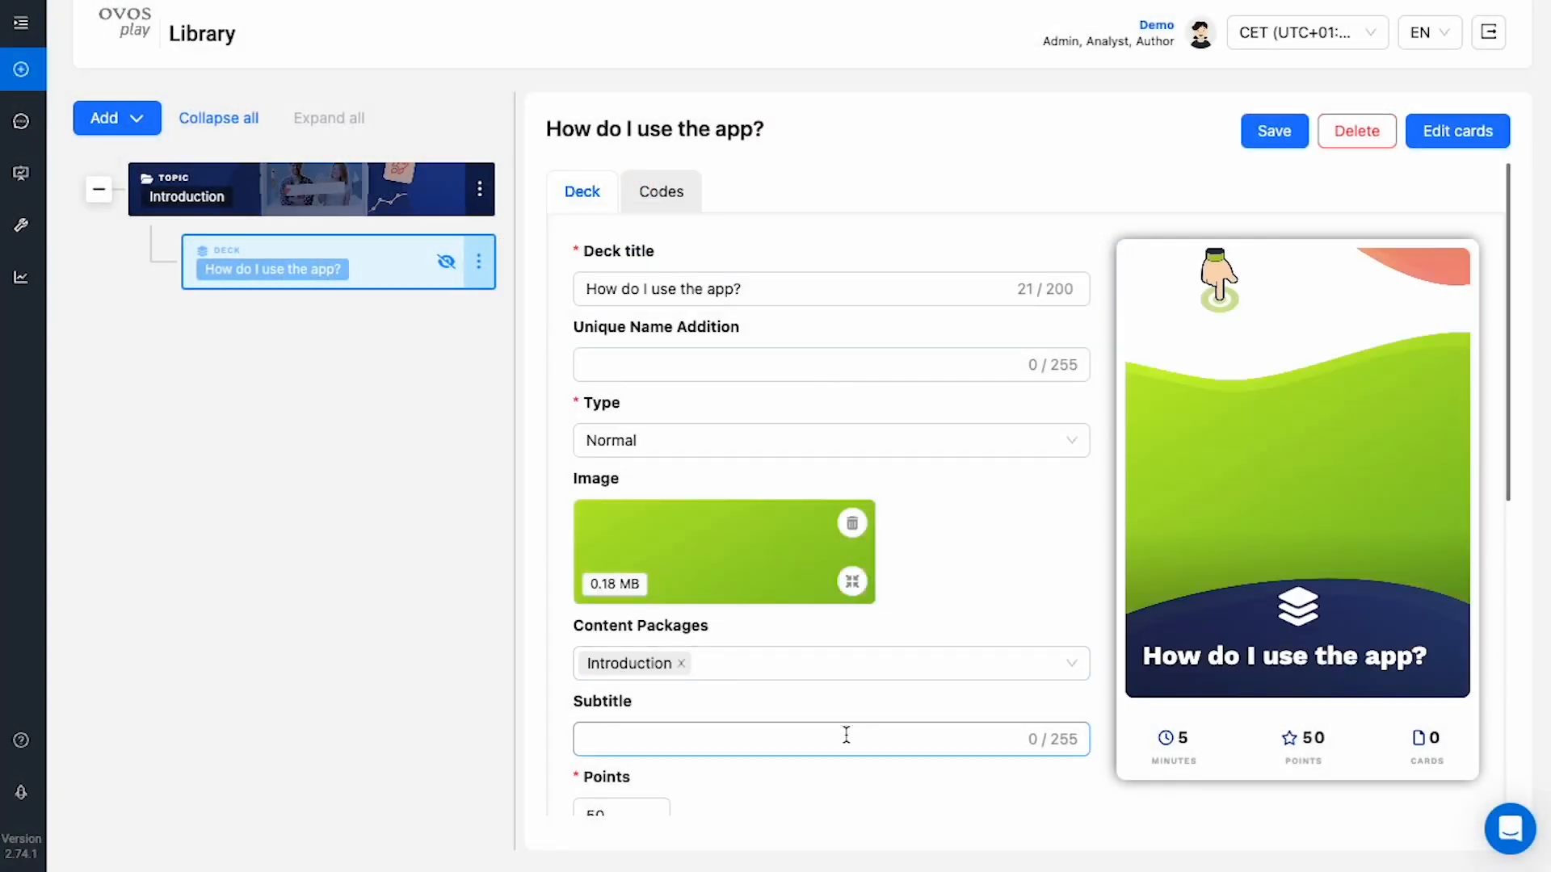
type("In this deck you will learn how to use the app.")
left_click(1001, 599)
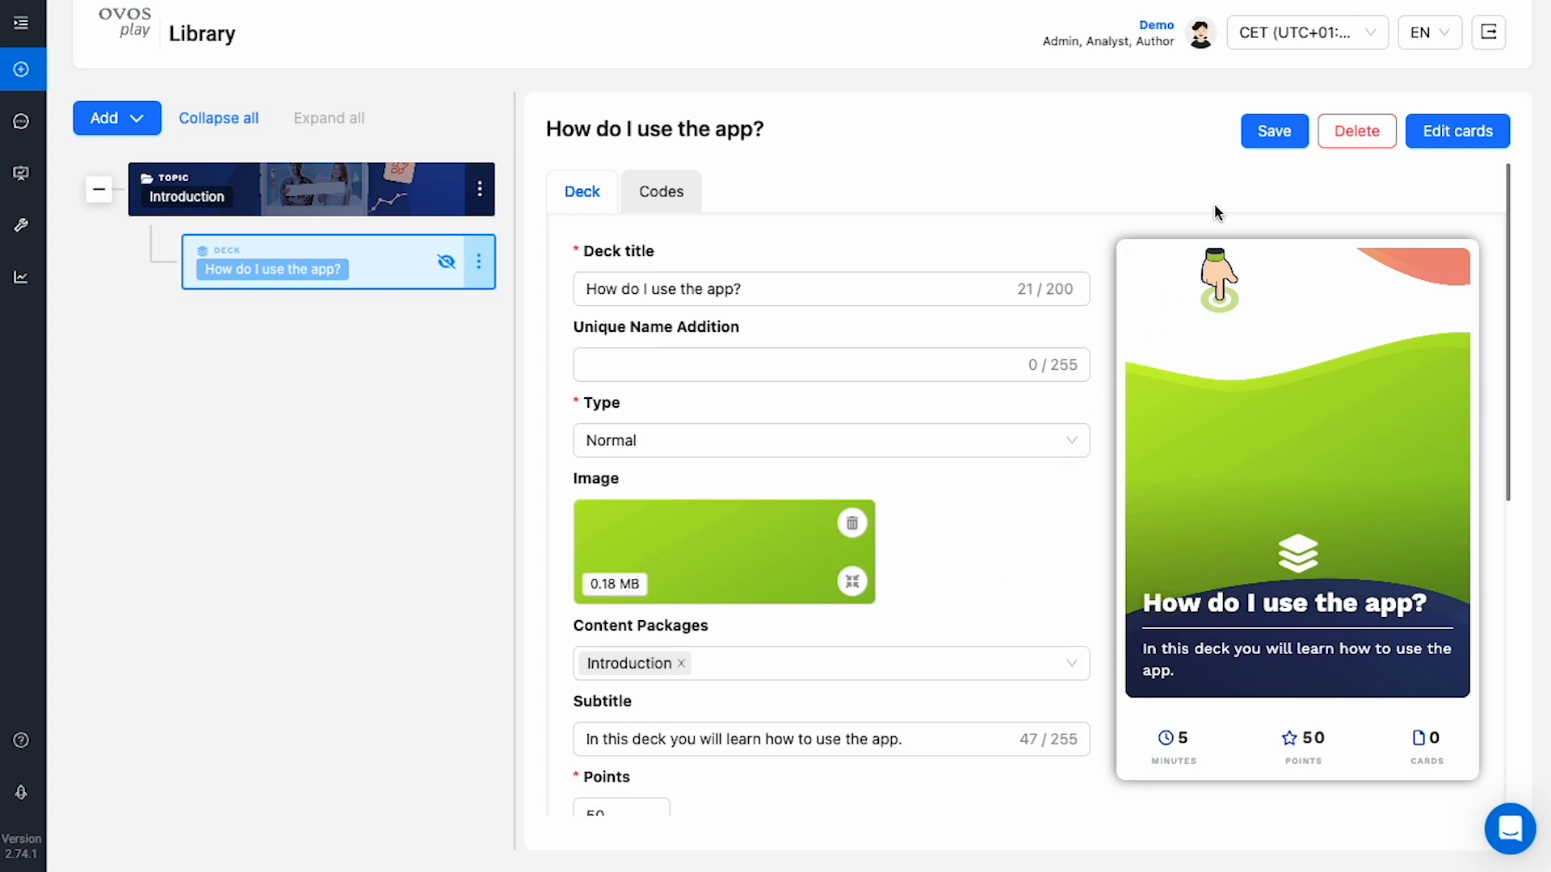
left_click(1254, 134)
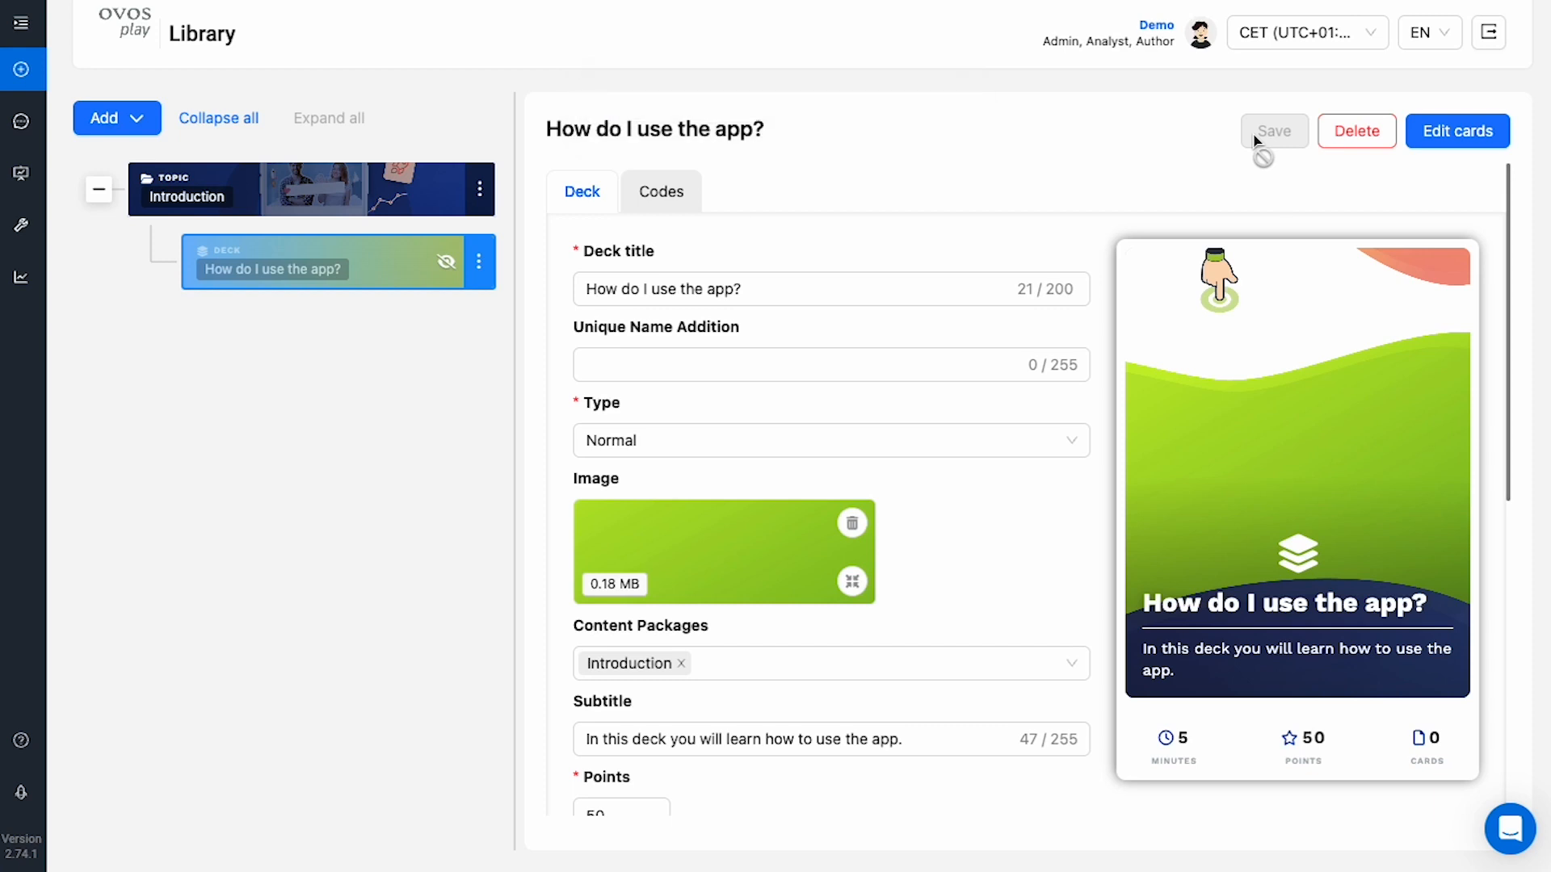
- Make the "How do I use the app?" deck visible and open its topic in the phone preview
left_click(447, 263)
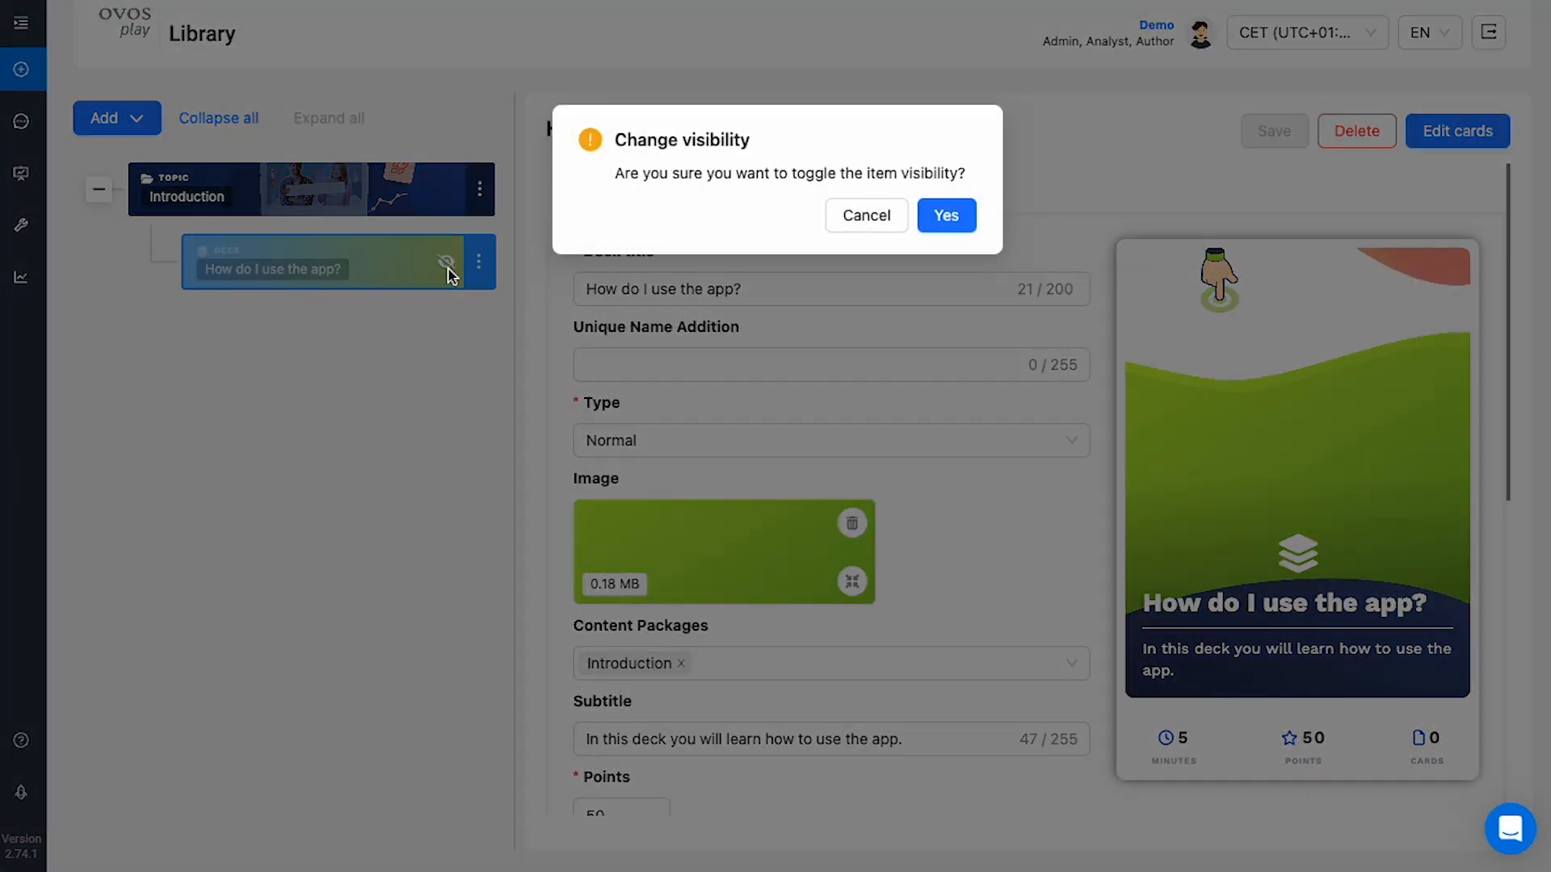
left_click(948, 218)
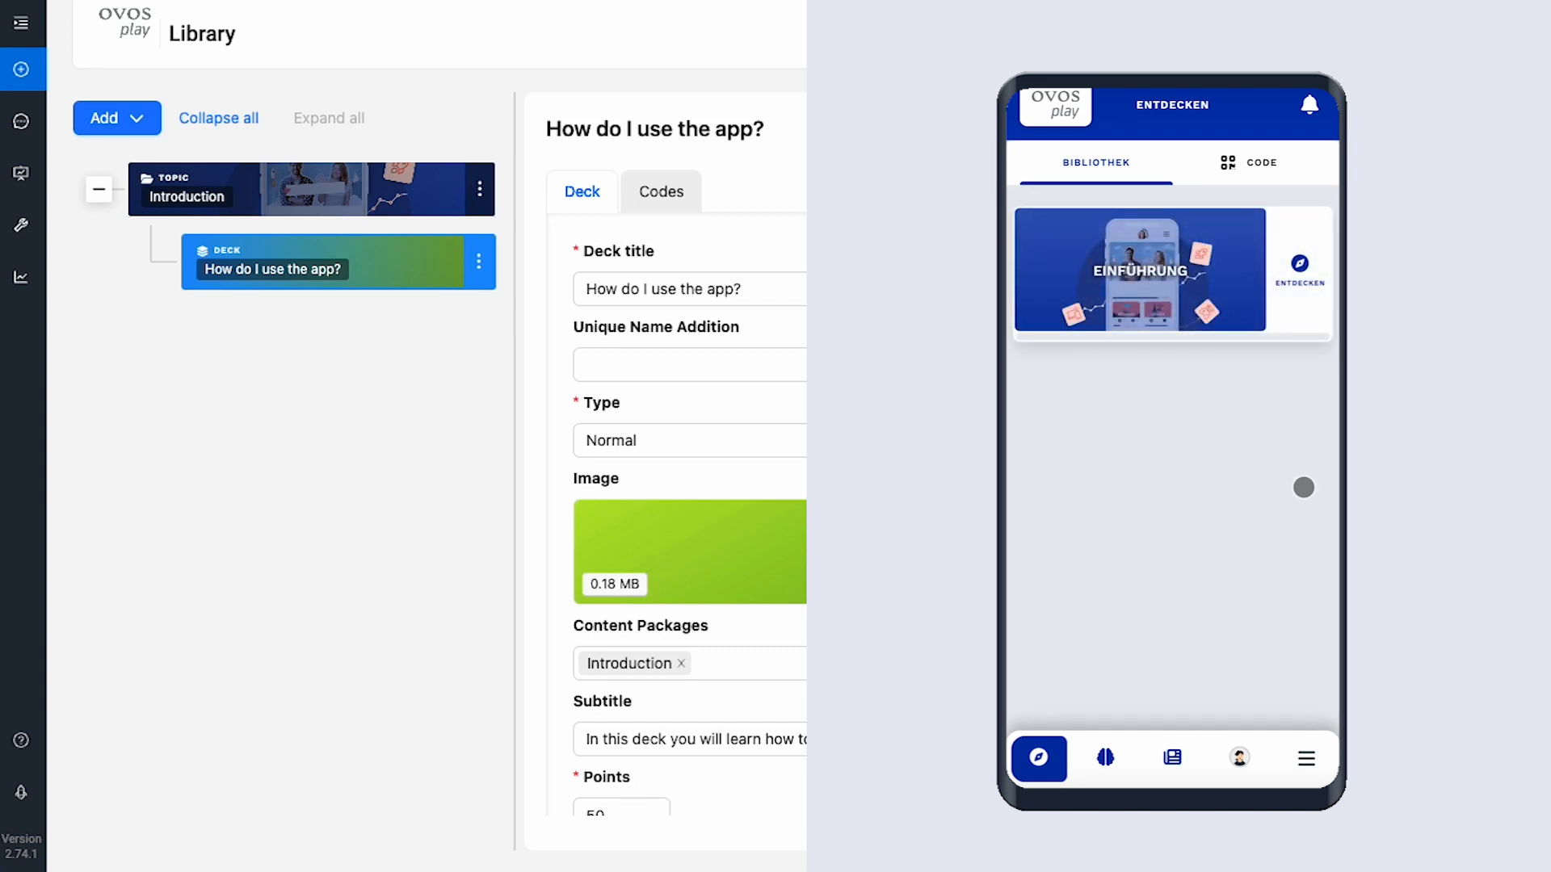
left_click(1317, 311)
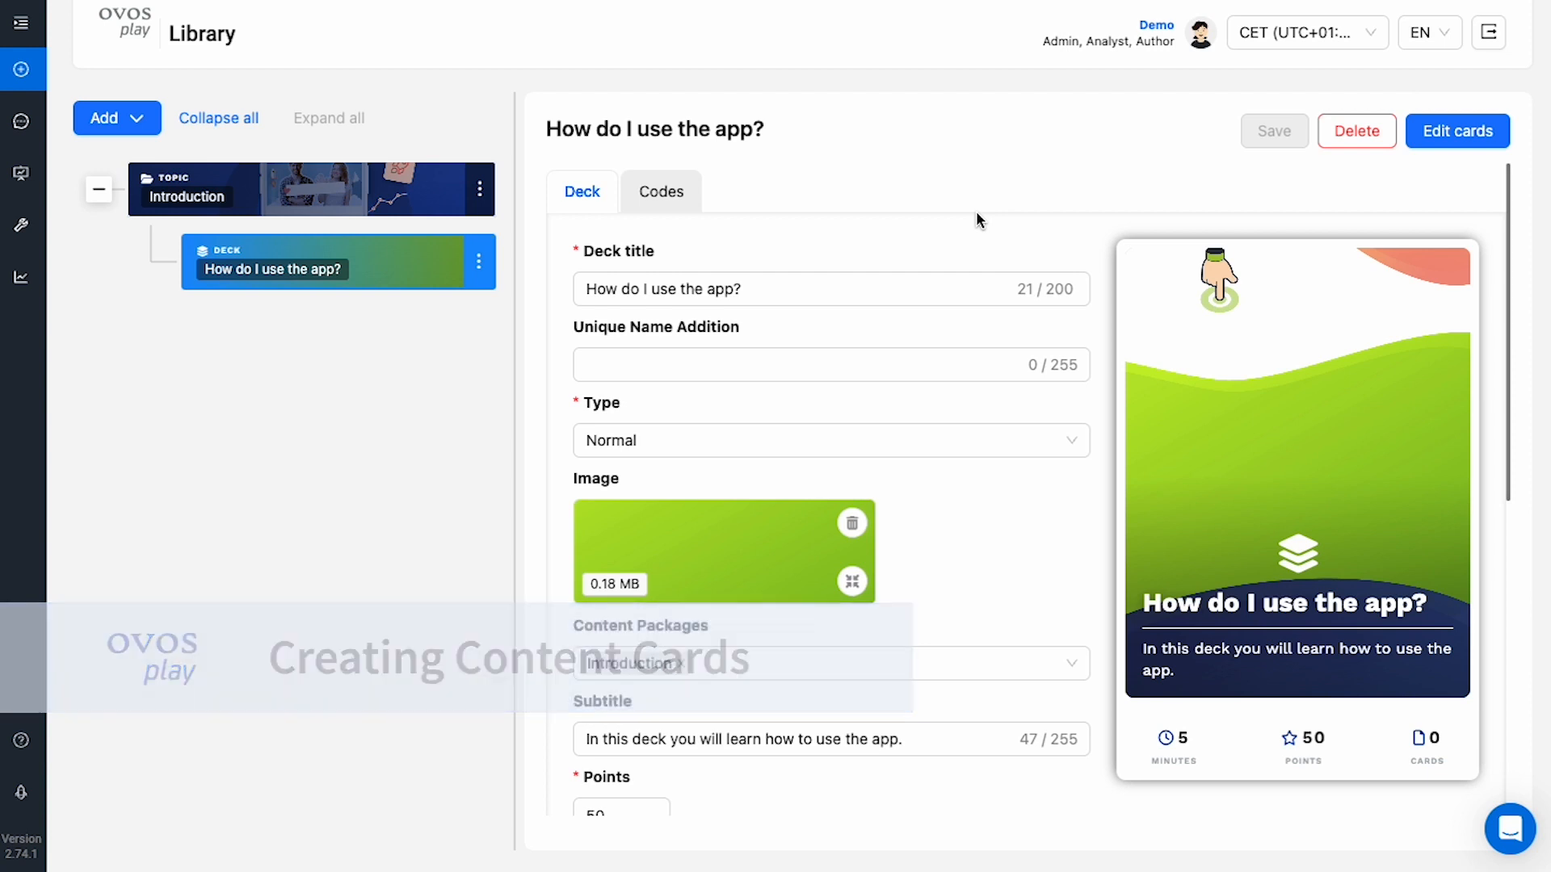
- Start a new Text + Image card in the deck's Explore cards and name it "Introcard"
left_click(1448, 146)
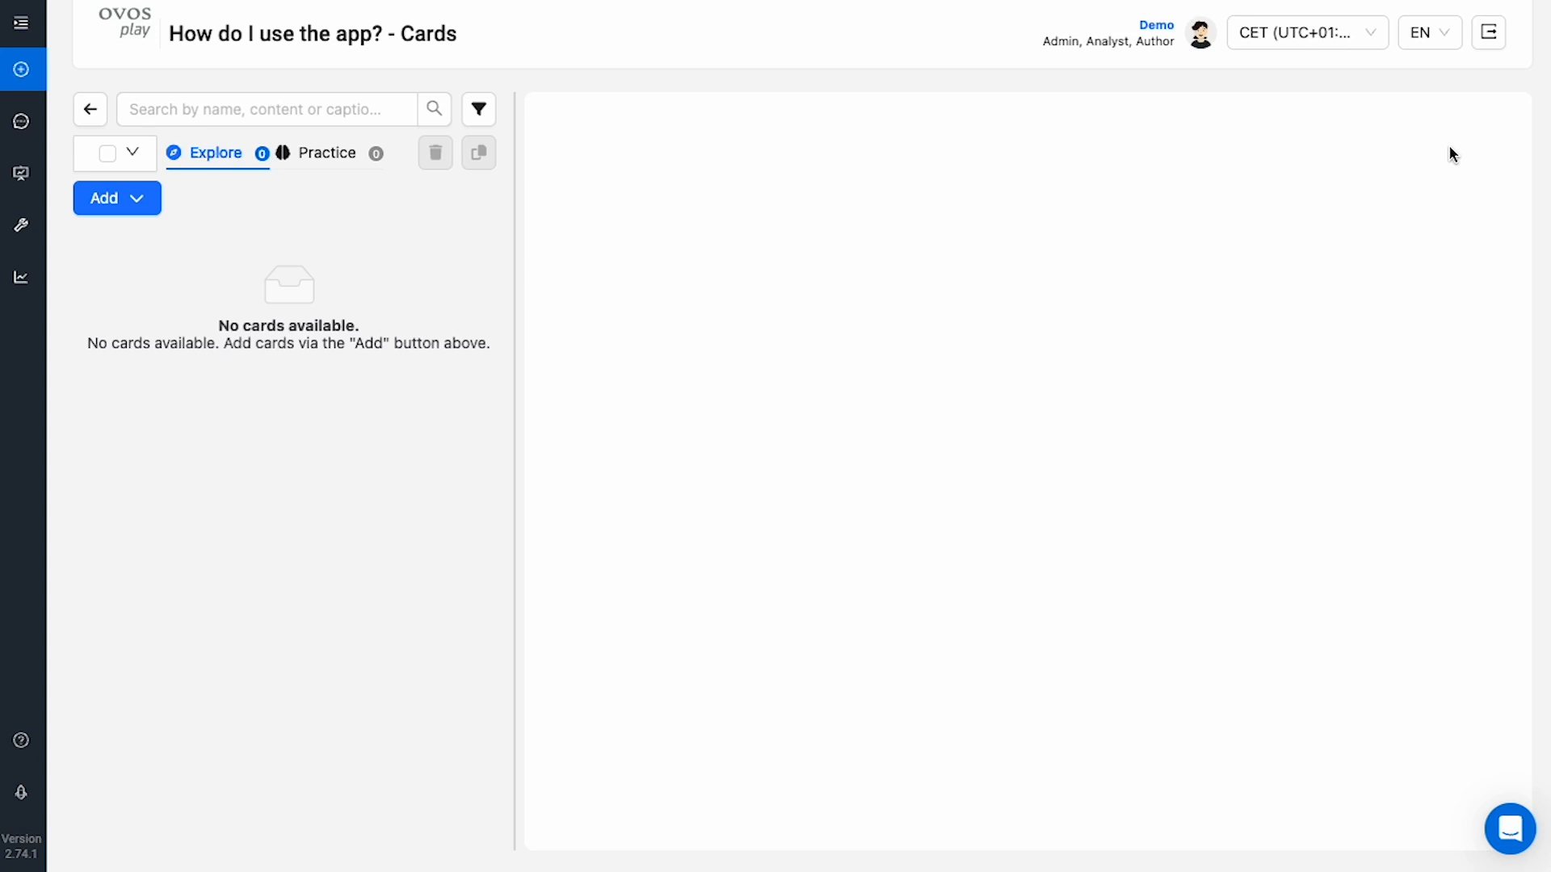
left_click(151, 208)
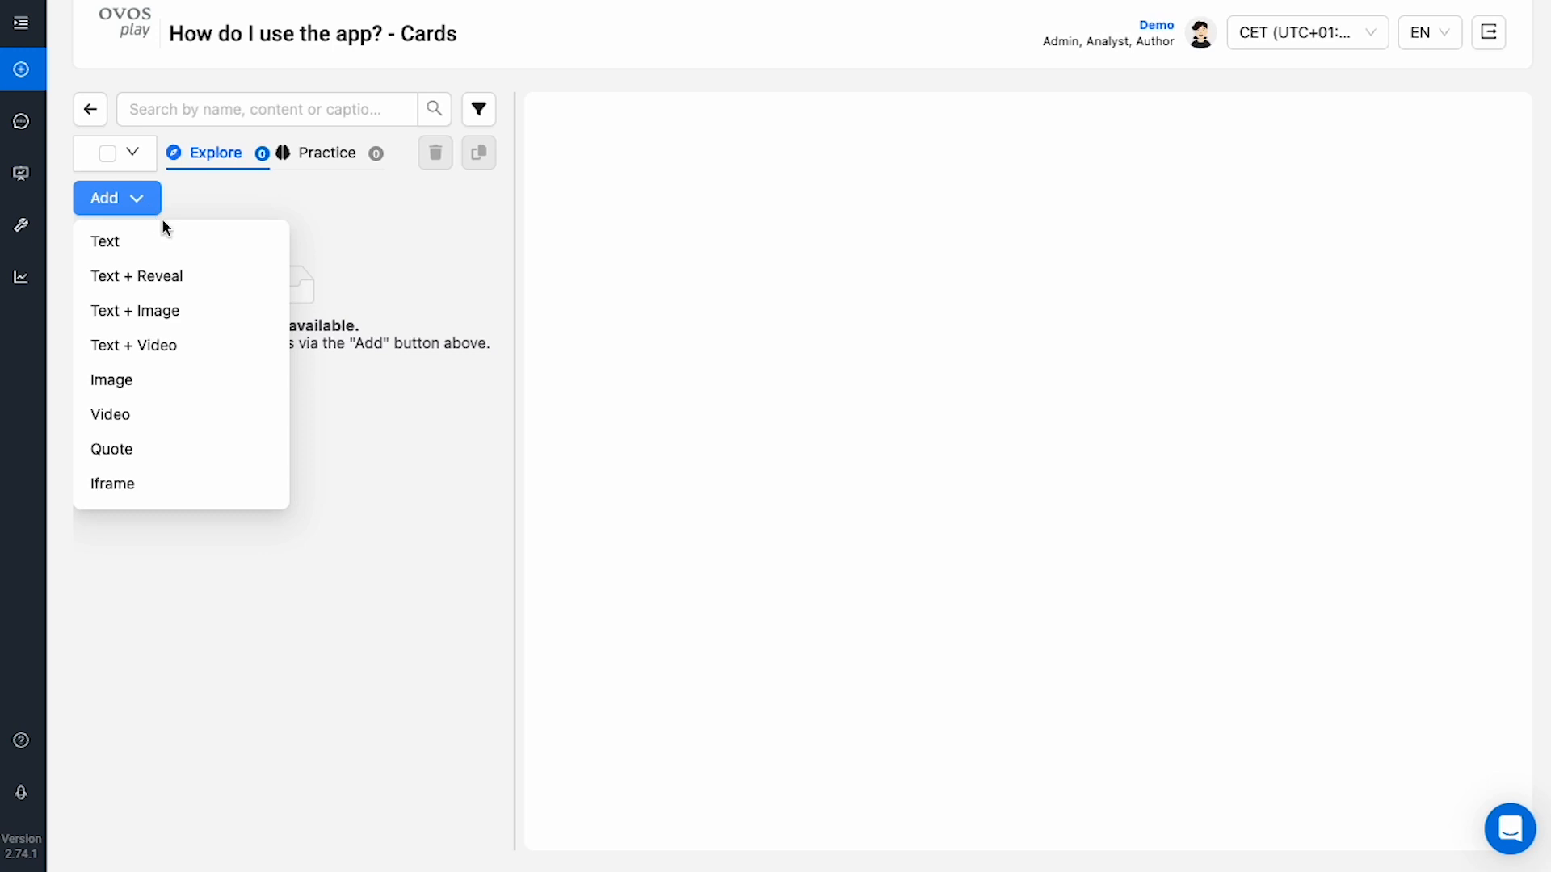
left_click(211, 321)
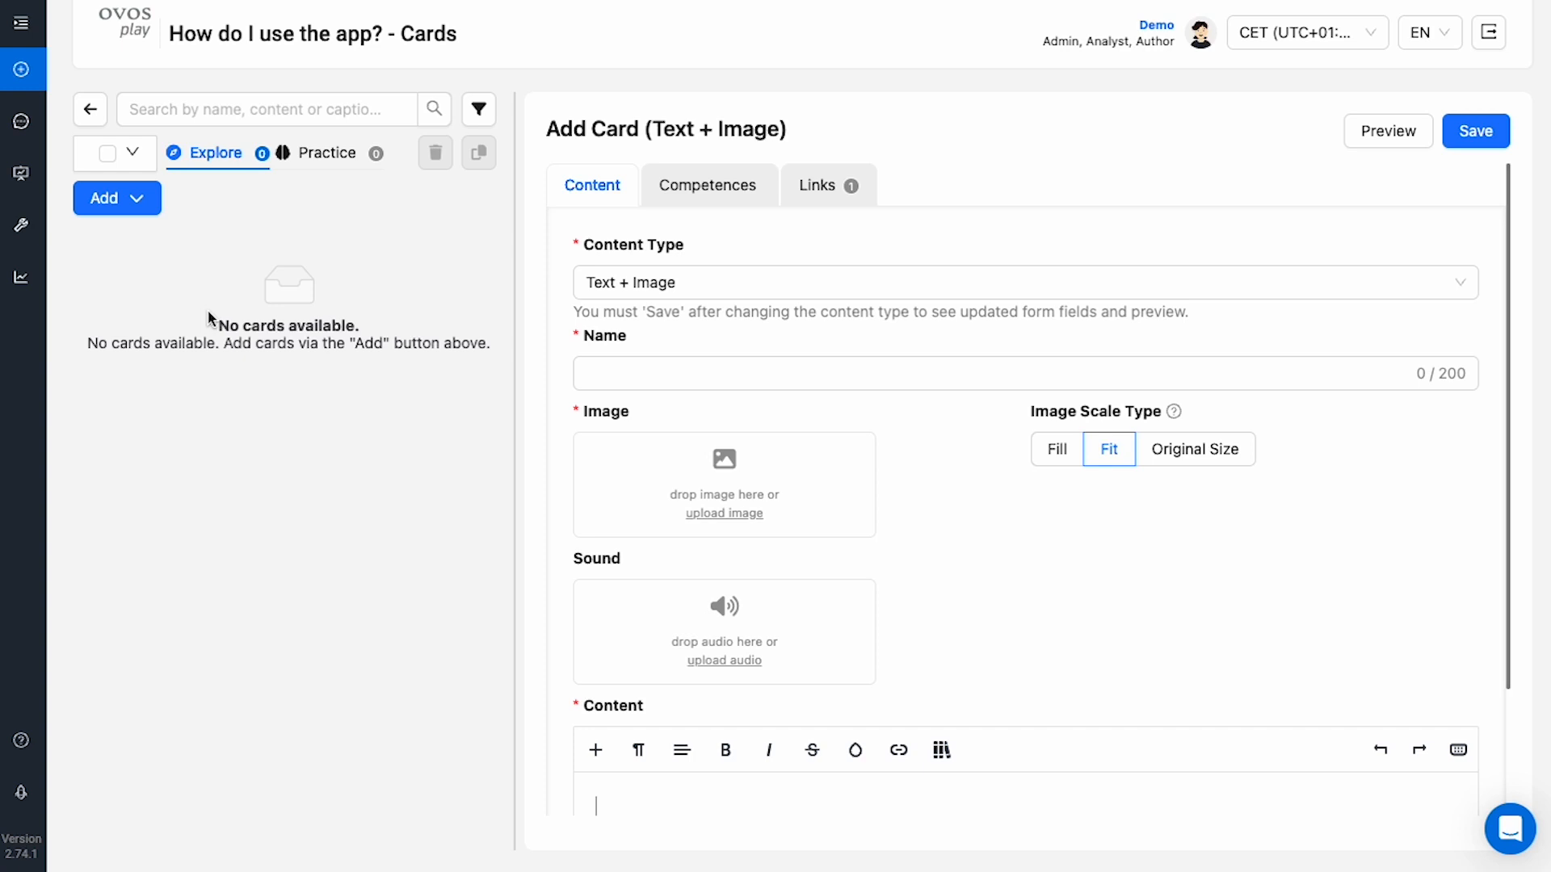
left_click(656, 380)
type("Introcard")
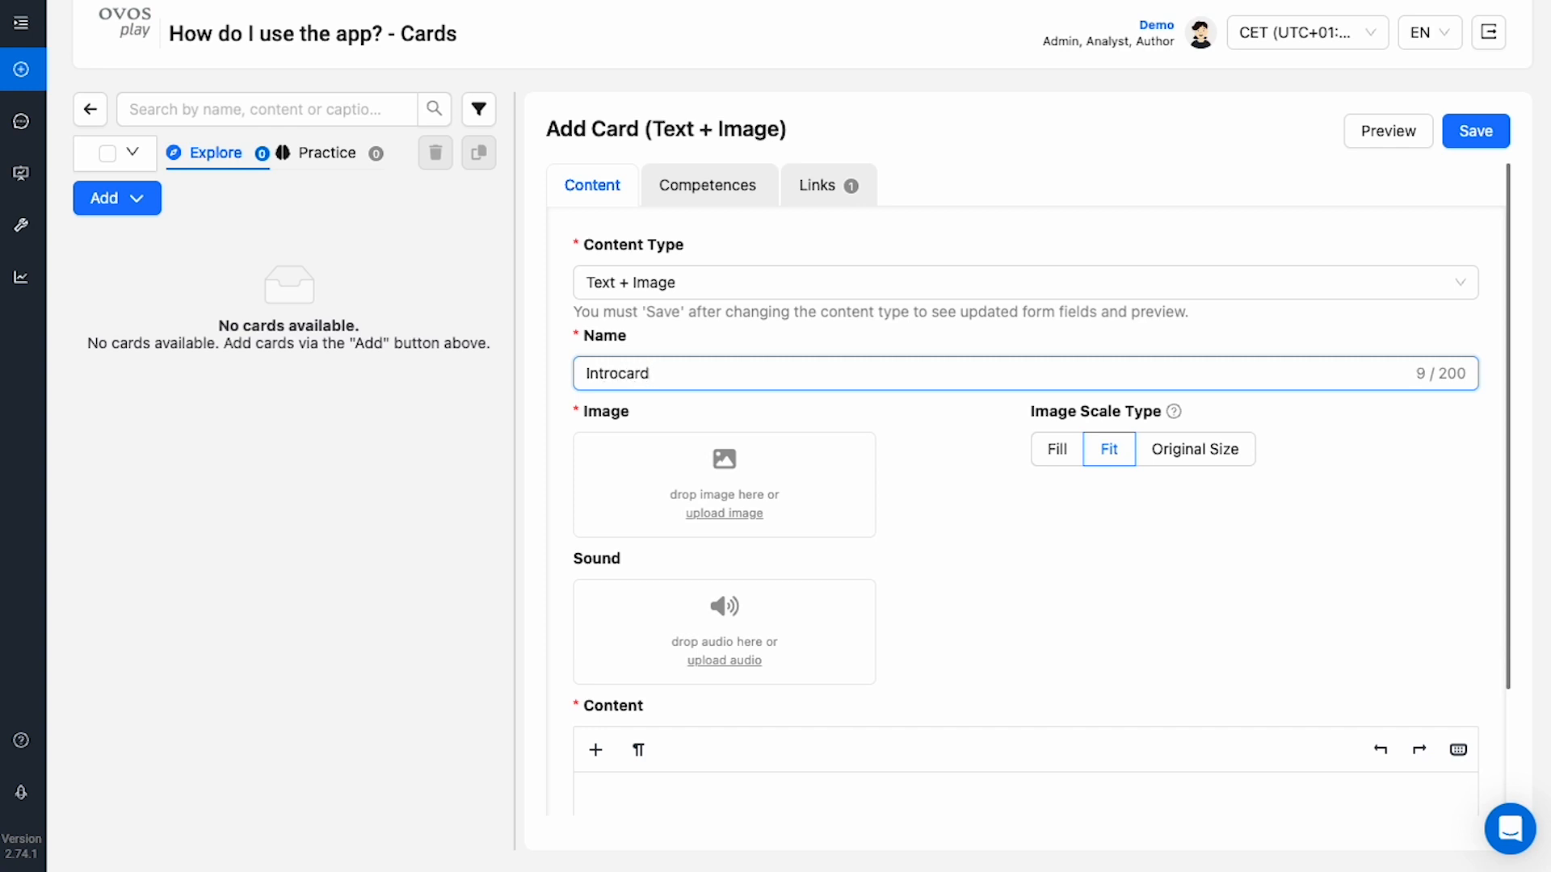
- Add Illustration.jpeg as the card's compressed image and Audio.mp3 as its sound
left_click(751, 459)
double_click(869, 226)
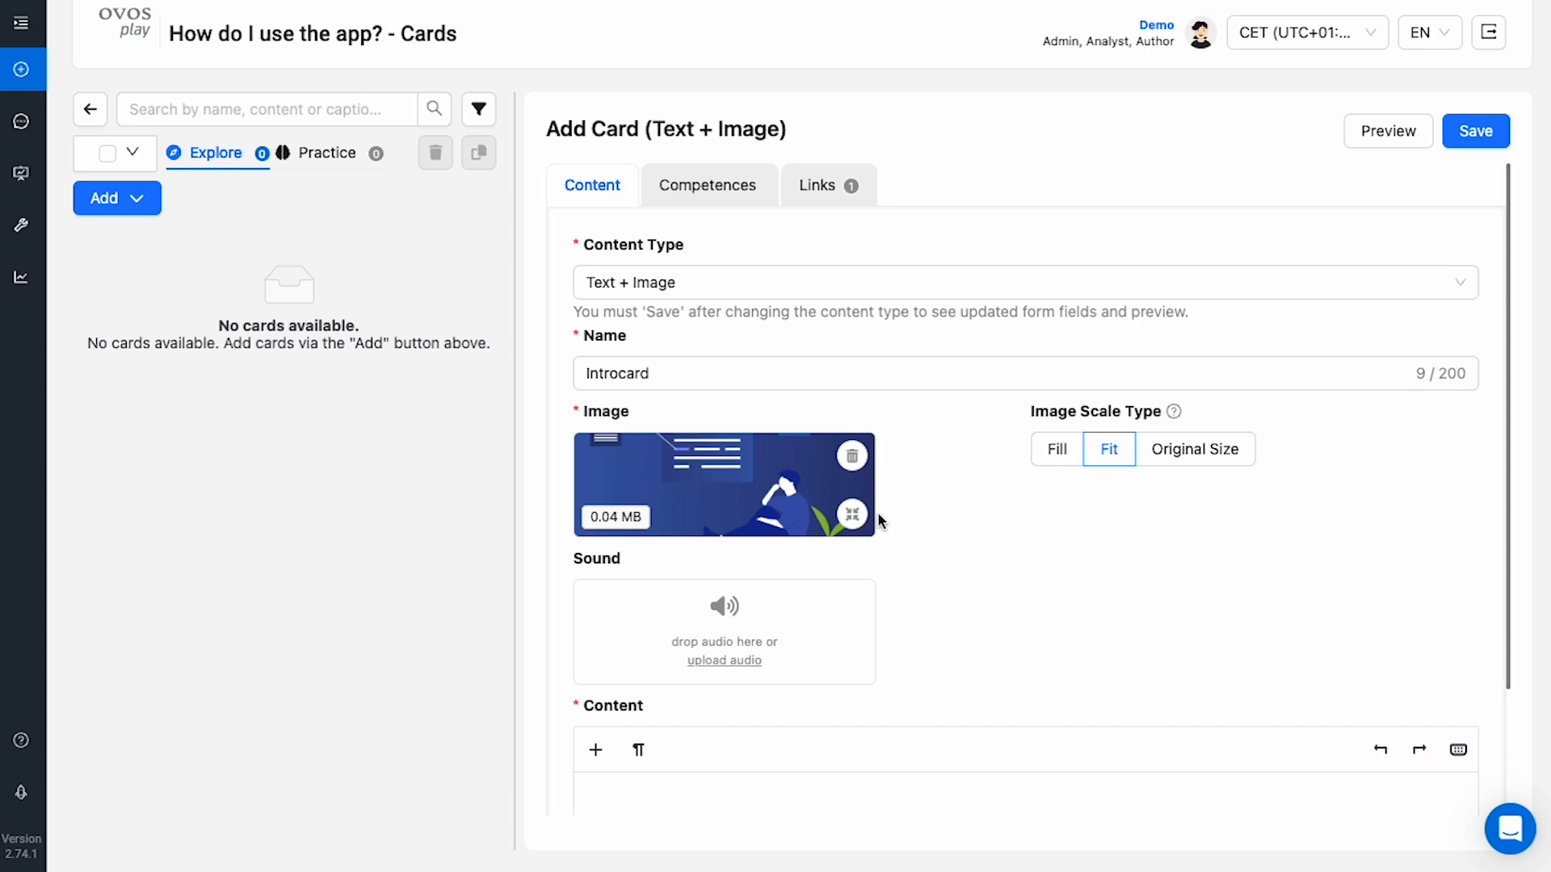
left_click(854, 516)
left_click(832, 622)
double_click(1138, 239)
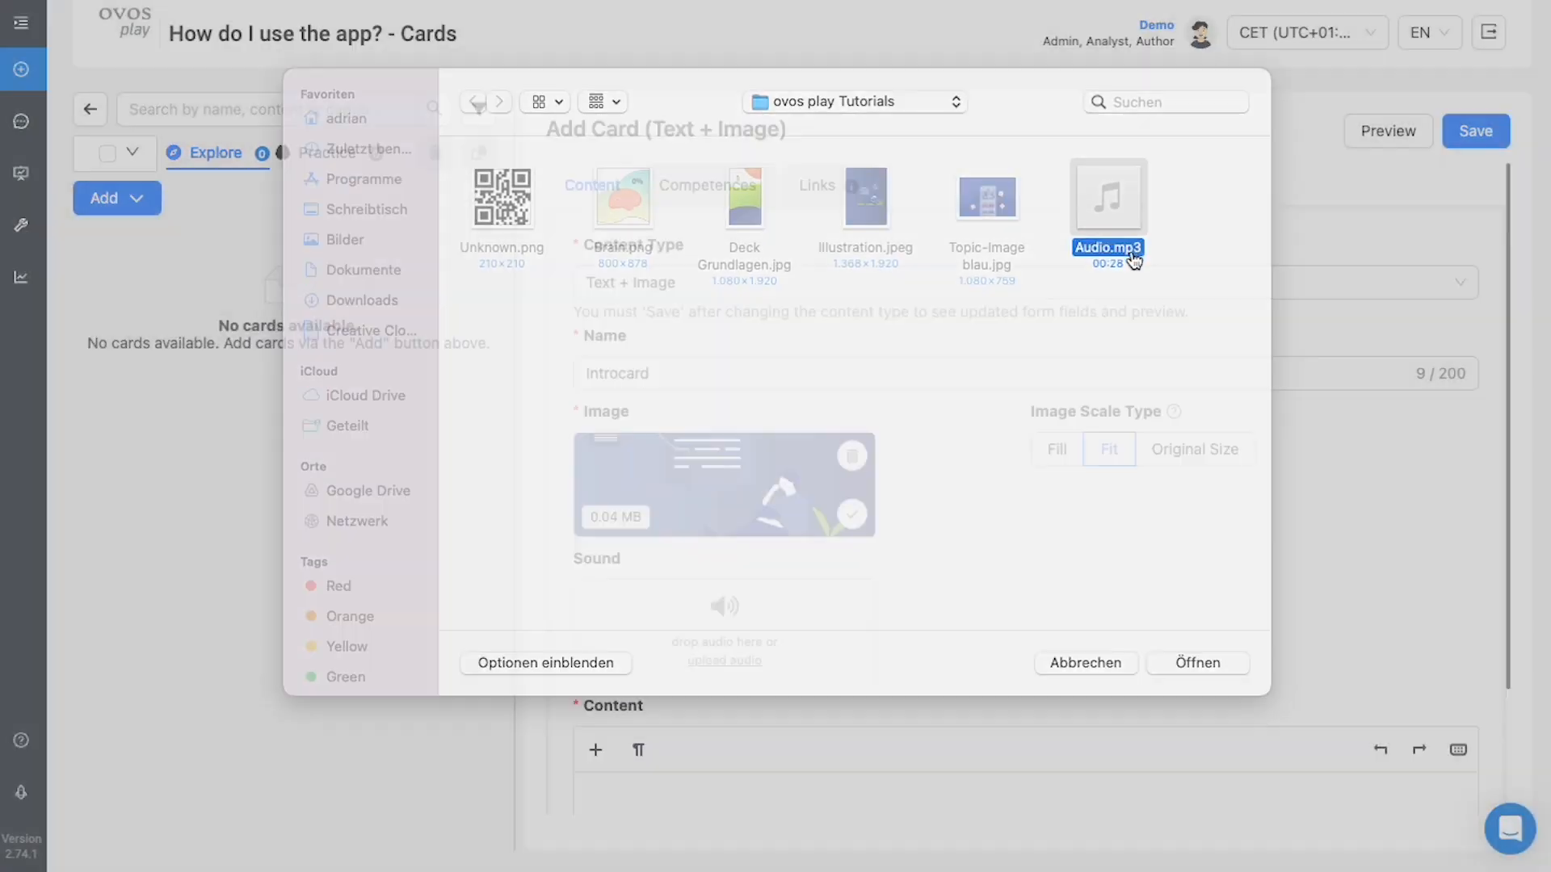
- Fill the card content with the line "The library" and a paragraph about exploring all learning content in the library before practising
scroll(1059, 457, "down", 2)
left_click(988, 637)
type("The library In the library you will find all the learning content that you can explore in the app. Once you have explored everything, you can start practising.")
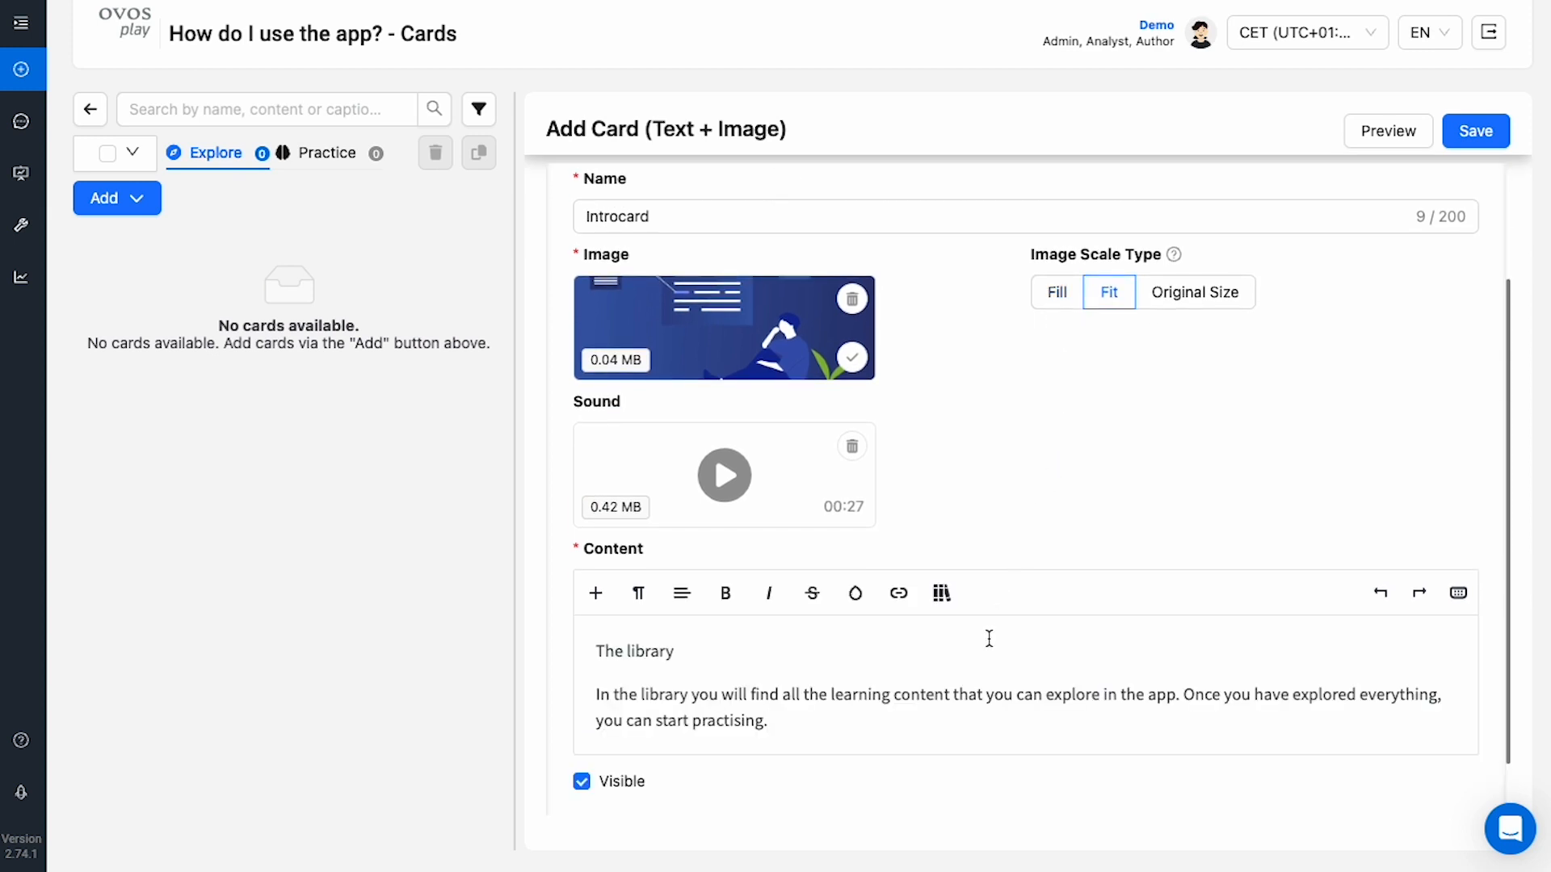
- Format the line "The library" in the card content as Heading 1 and save the card
left_click(989, 638)
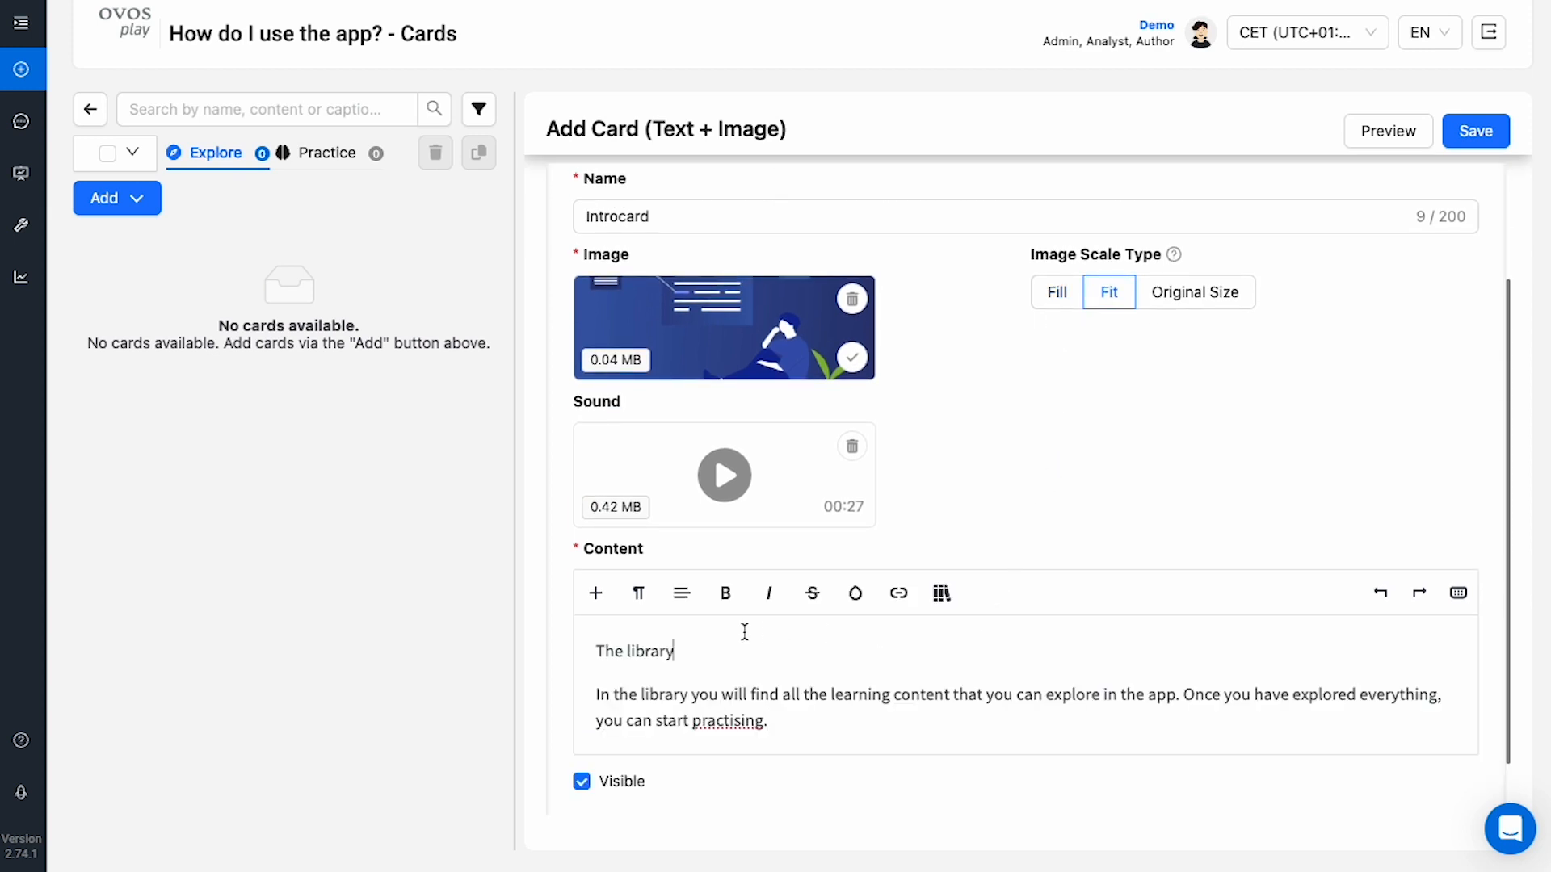
left_click(644, 602)
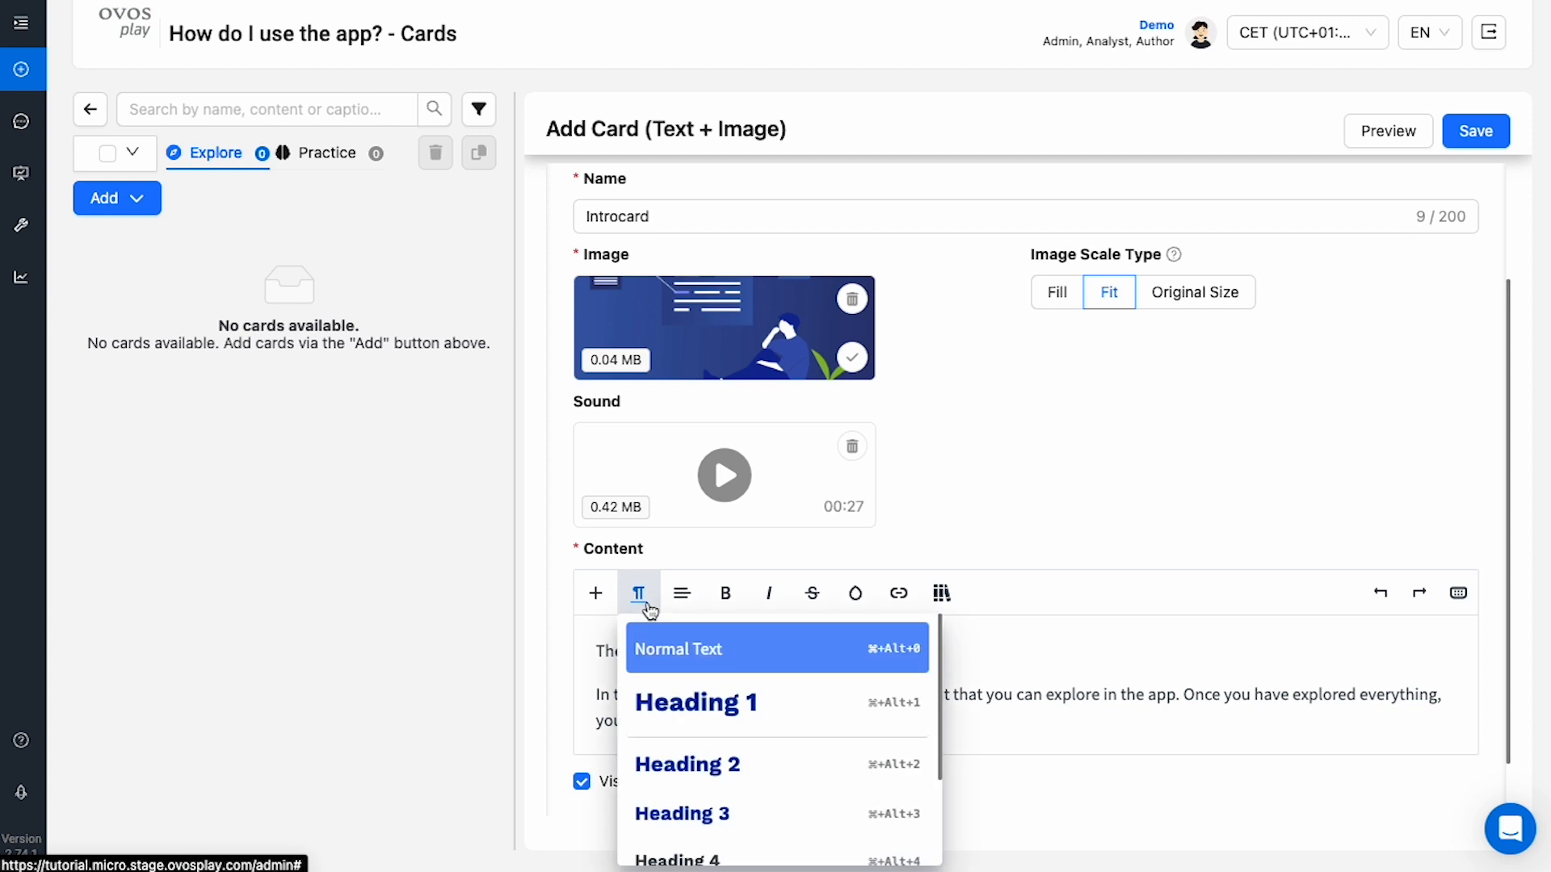
left_click(791, 705)
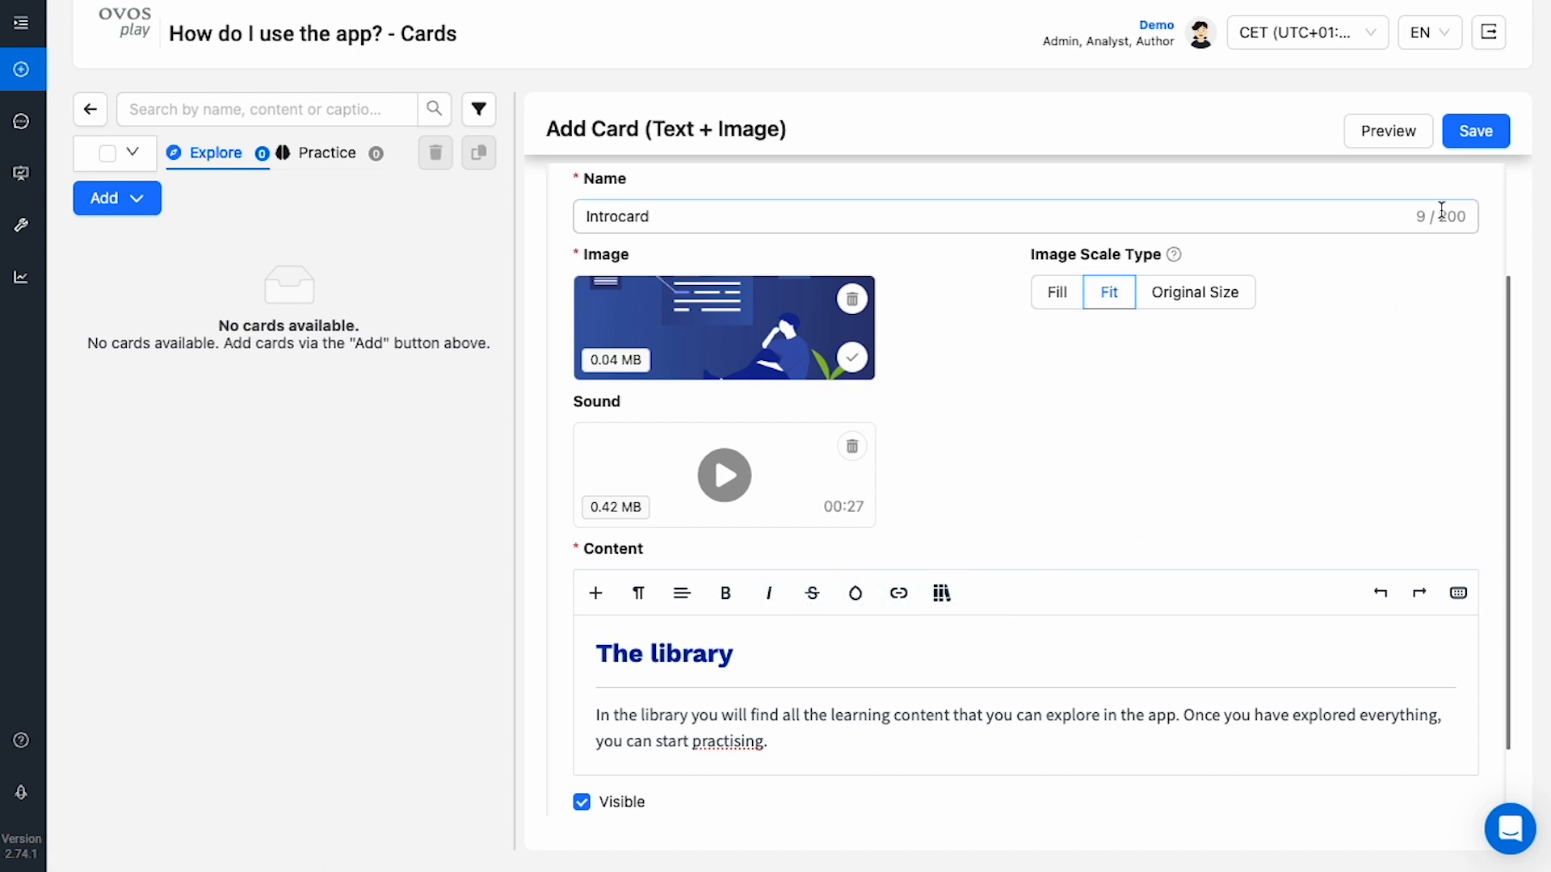
left_click(1467, 134)
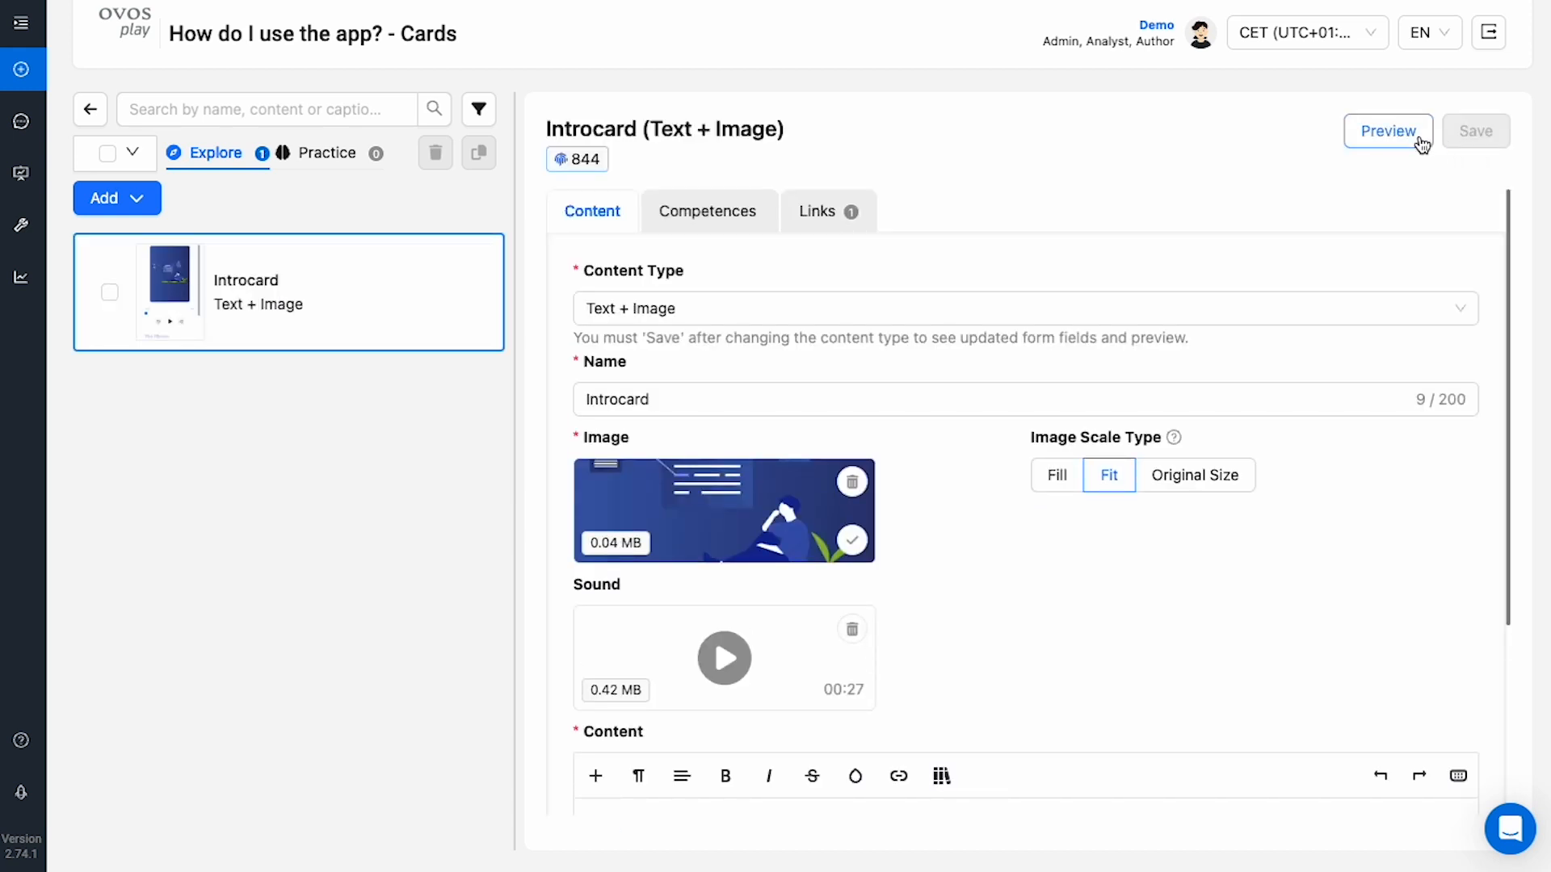
- Preview the Introcard from its image down to the end of its text, and close the preview
left_click(1422, 144)
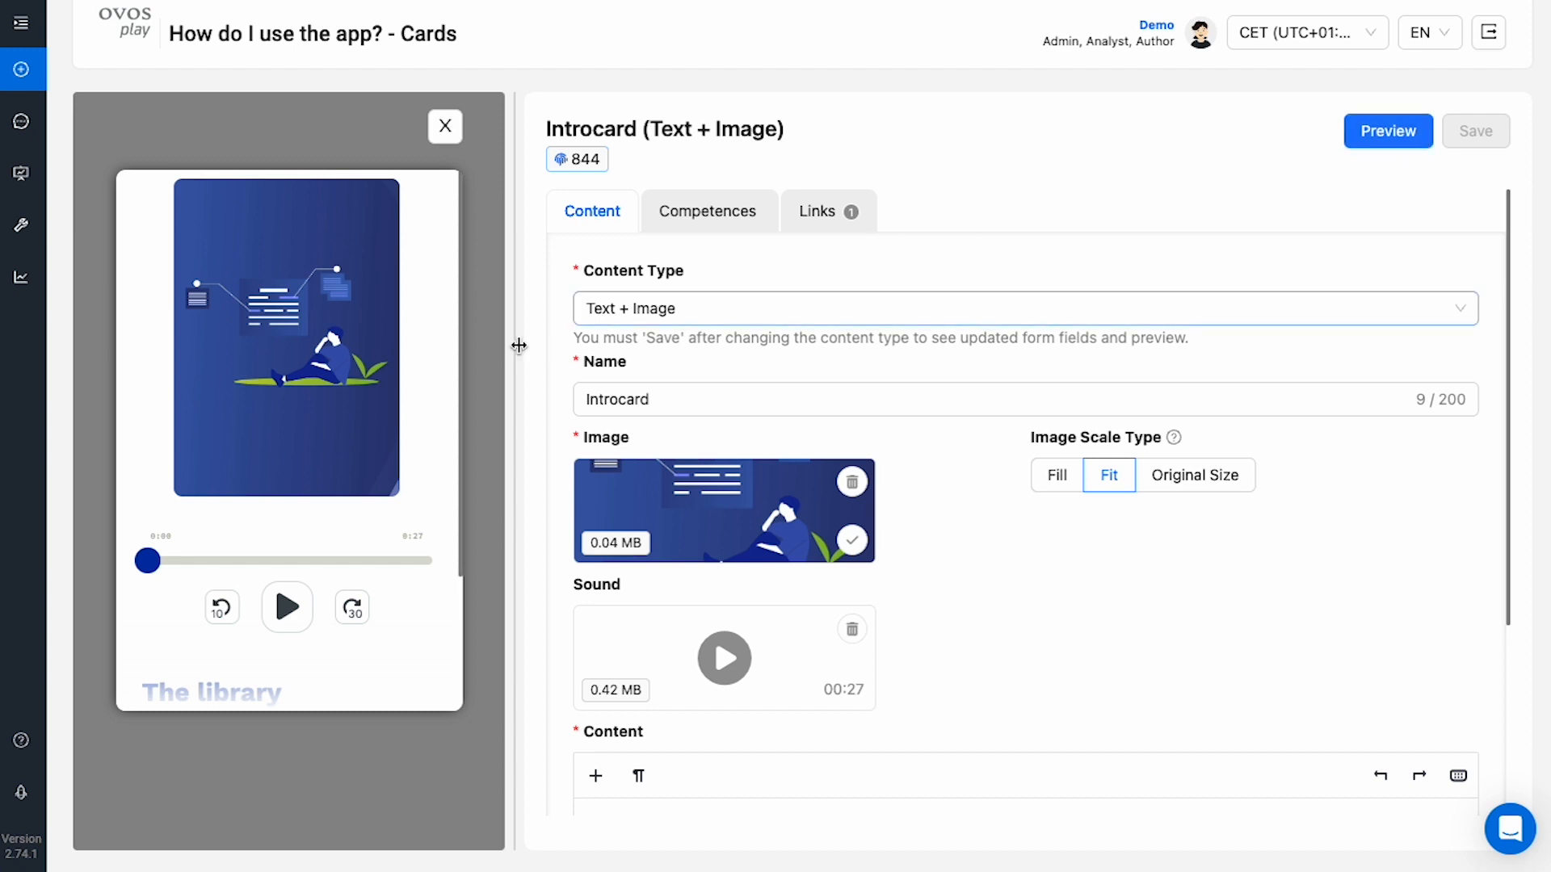
scroll(412, 406, "down", 2)
scroll(412, 406, "down", 1)
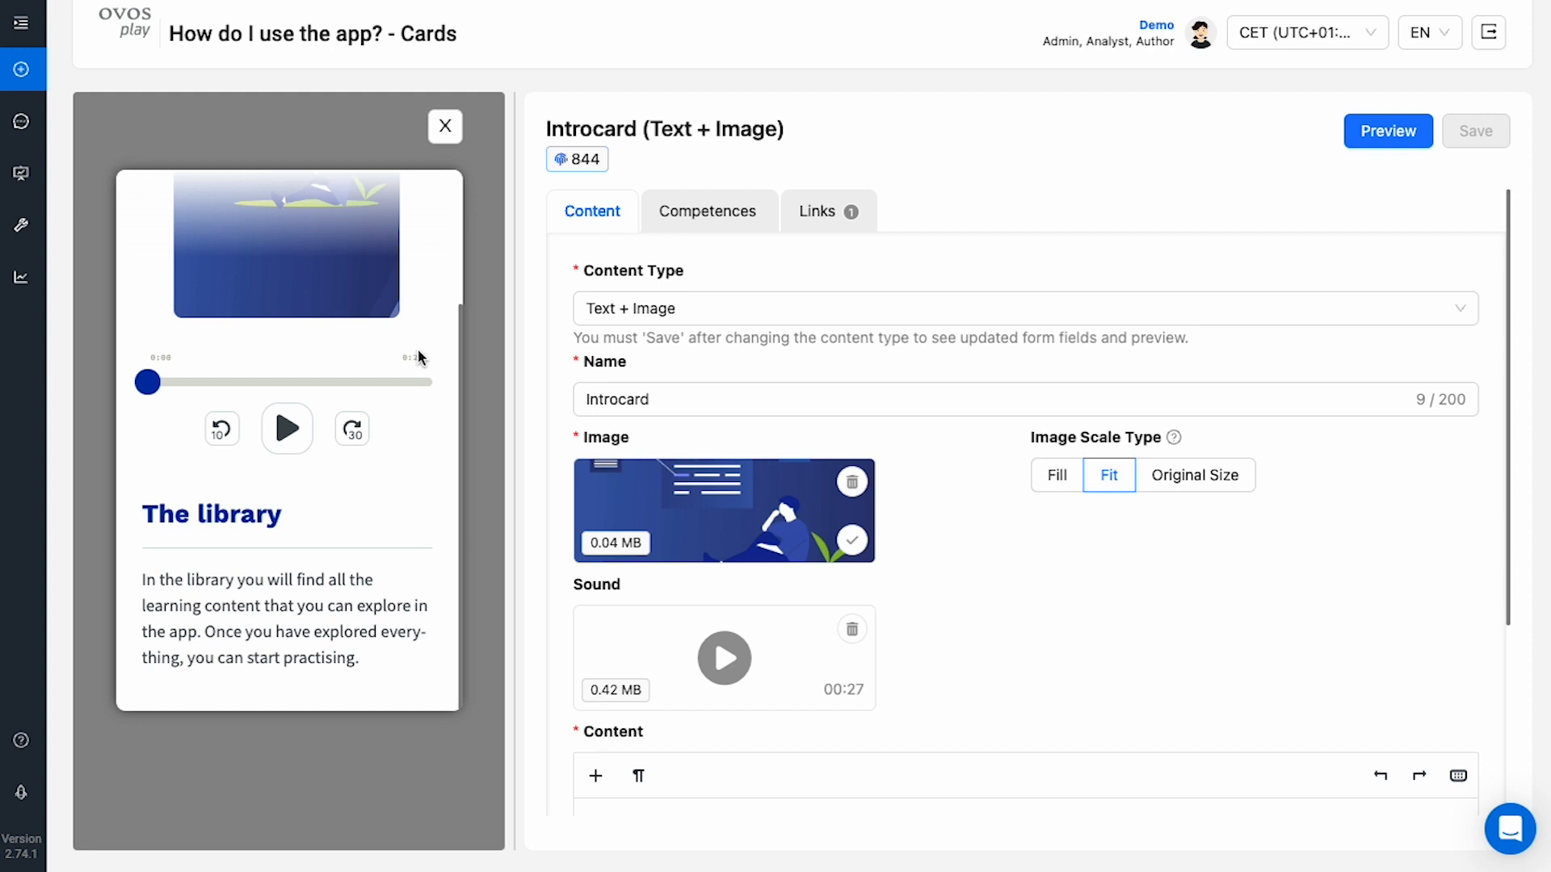
left_click(444, 127)
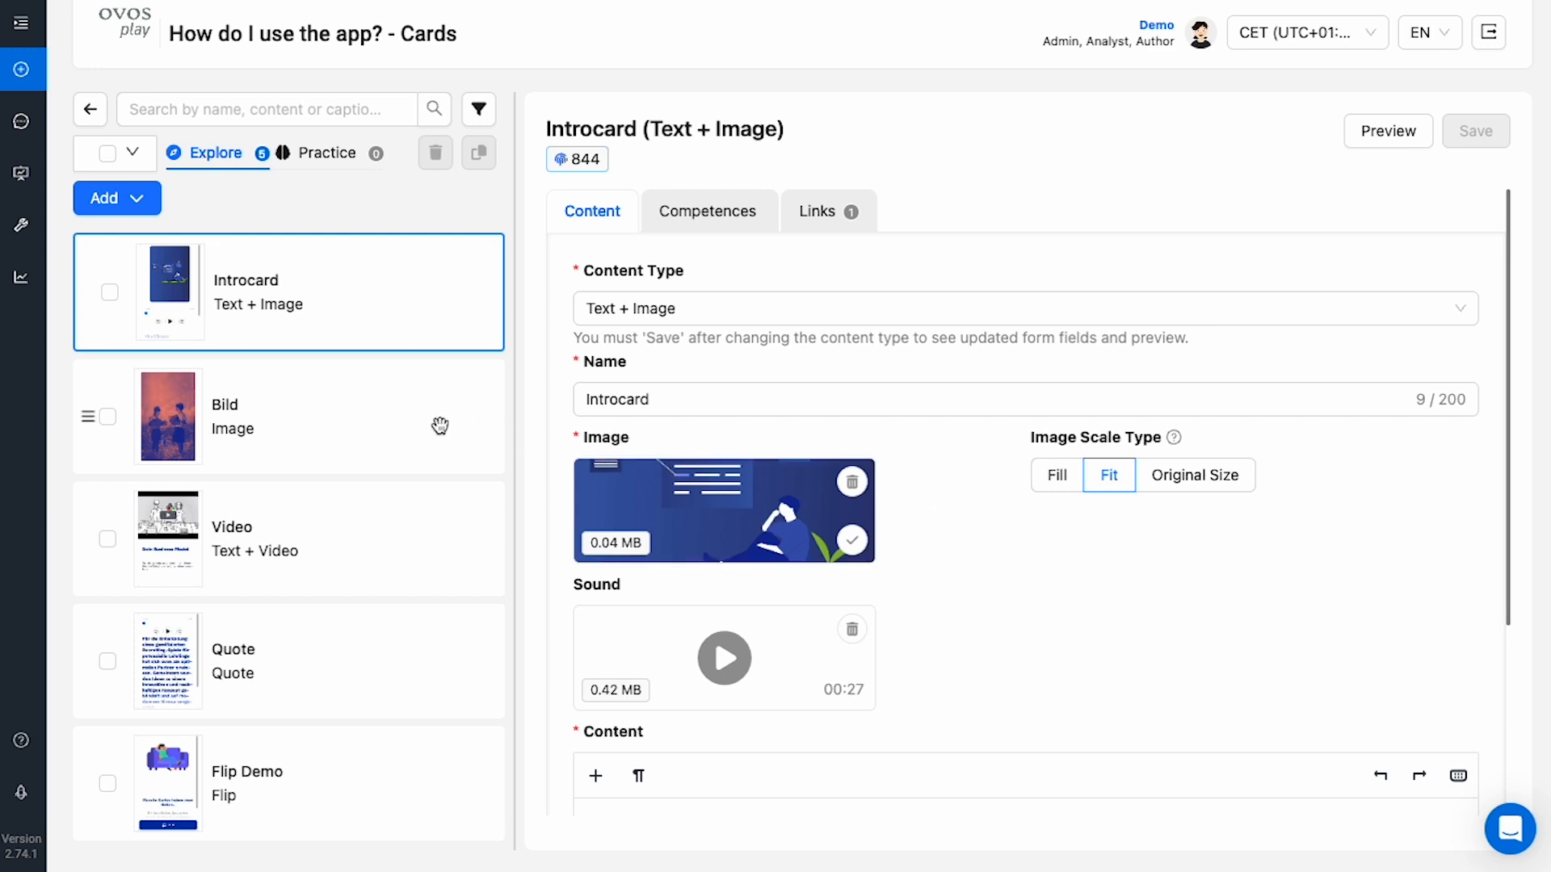
- Move the Bild image card above Introcard in the Explore cards and return to the deck's settings in the library
left_click_drag(410, 426, 407, 292)
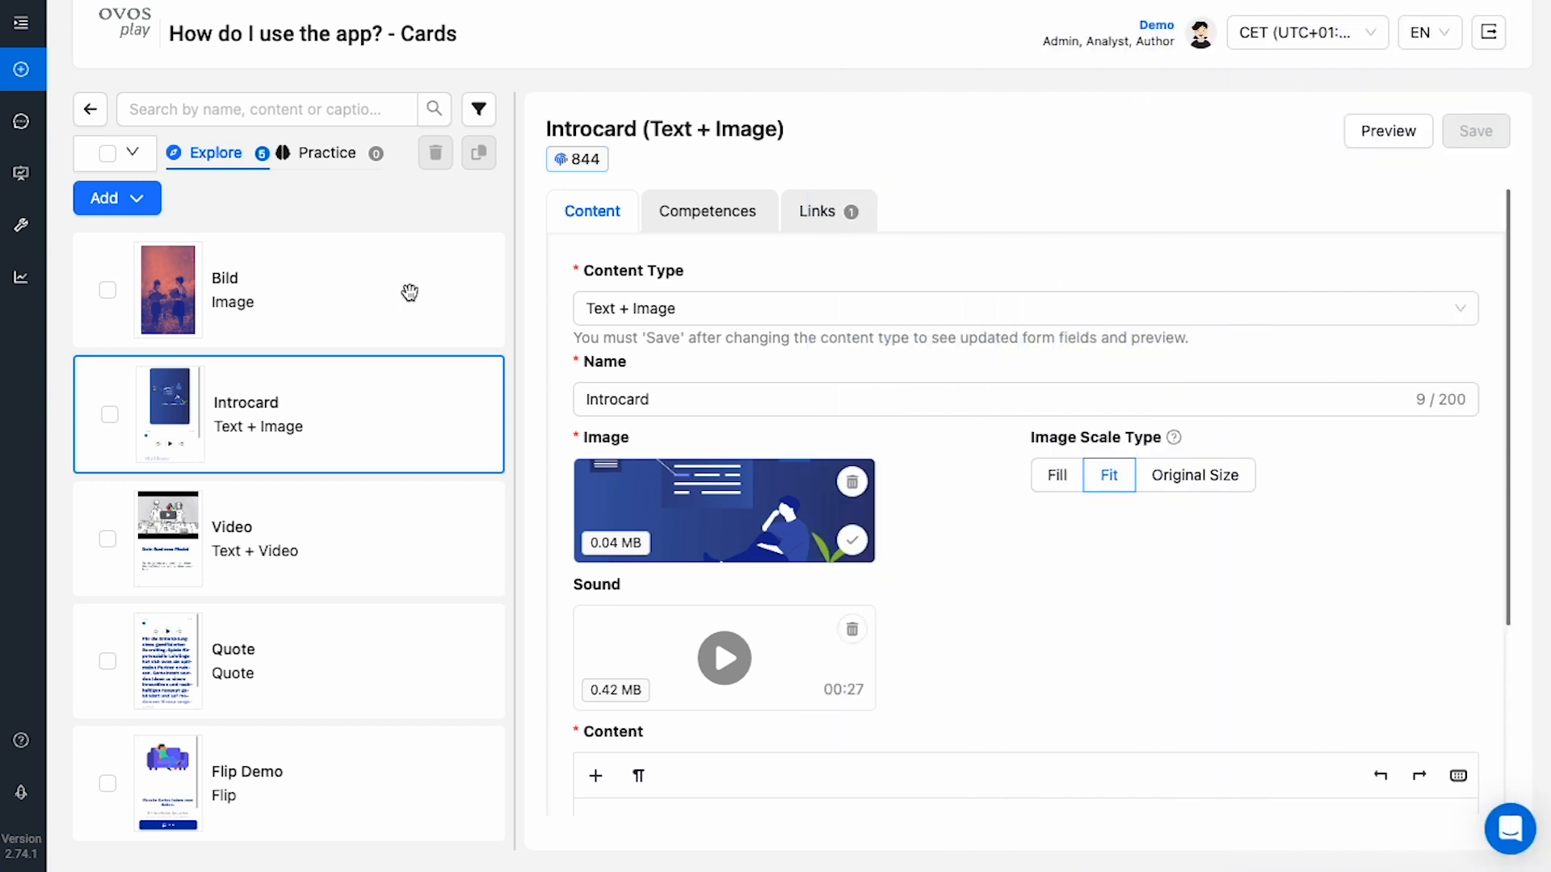
left_click(92, 109)
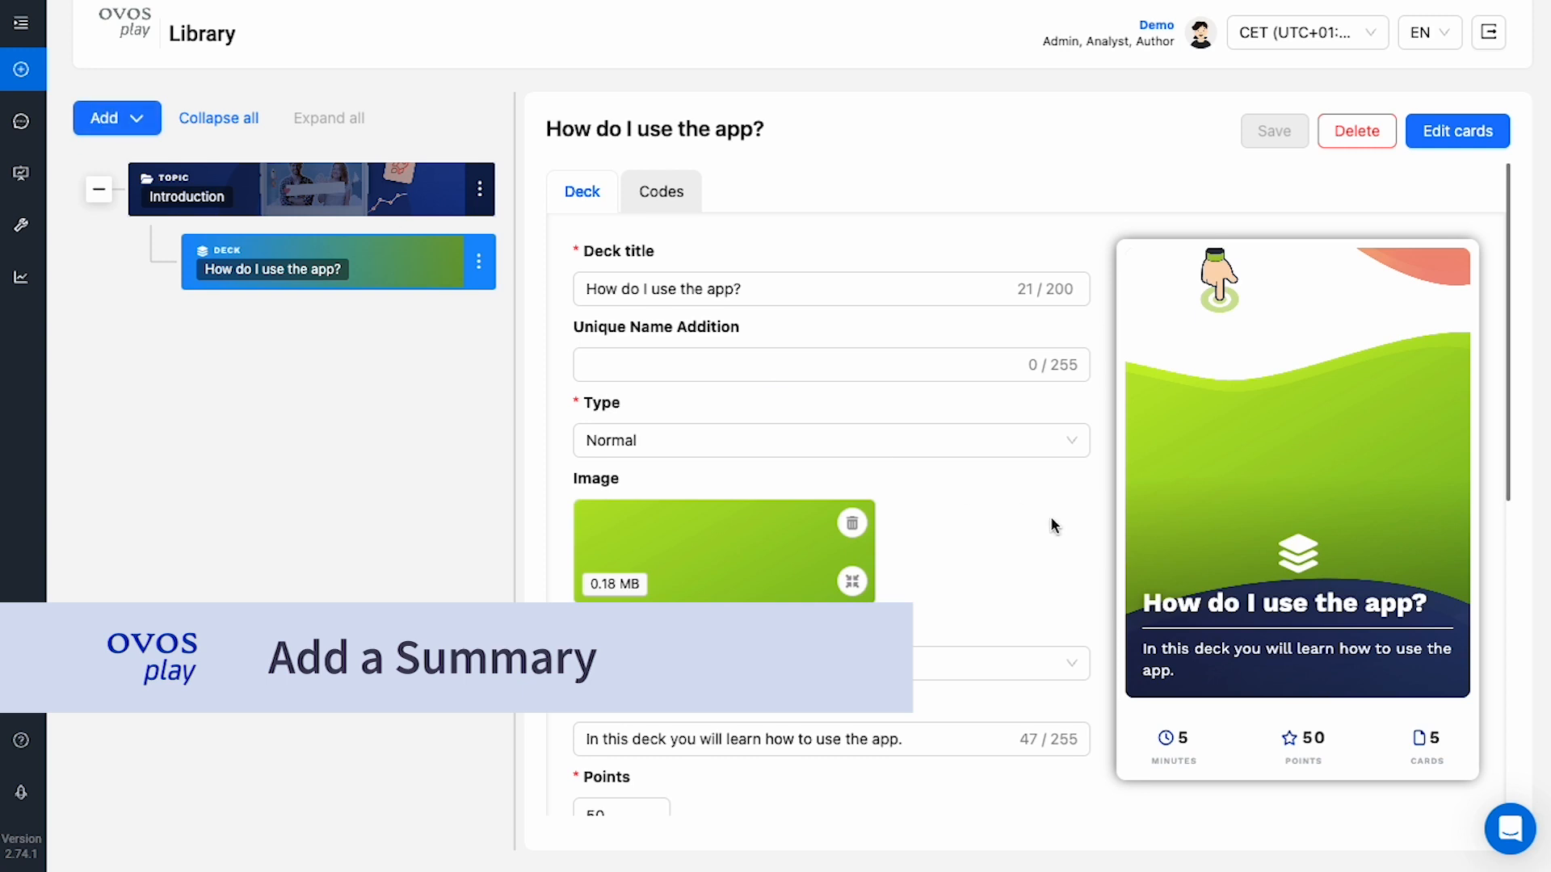
- Fill the deck's summary with "Very good!", "Now you know all about ovos play and can explore the app on your own." and "Have fun!", and save
scroll(1076, 535, "down", 7)
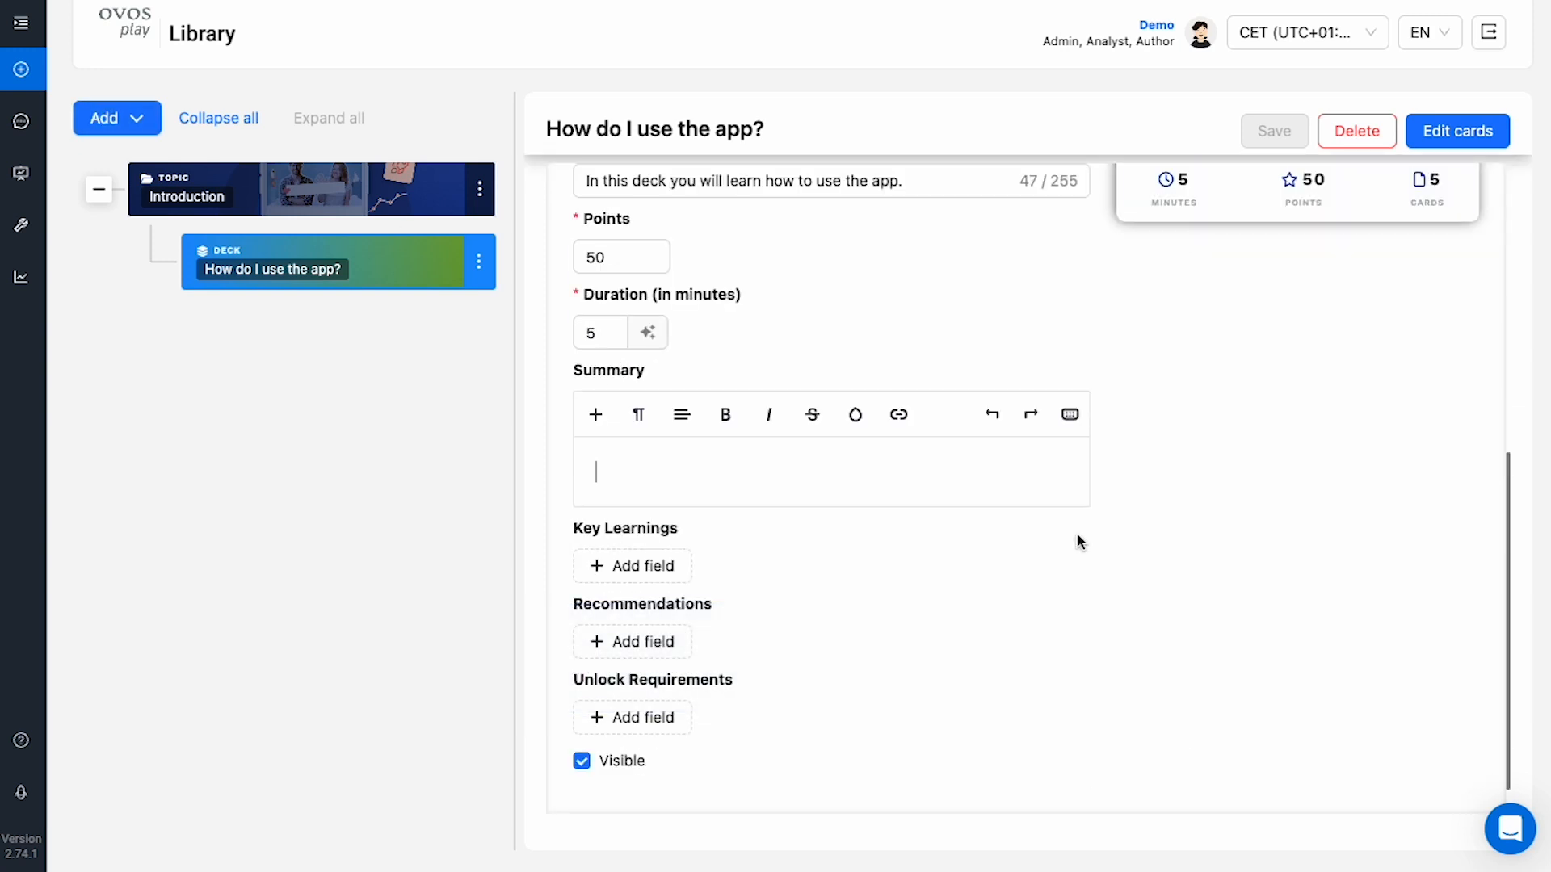
type("Very good! Now you know all about ovos play and can explore the app on your own. Have fun!")
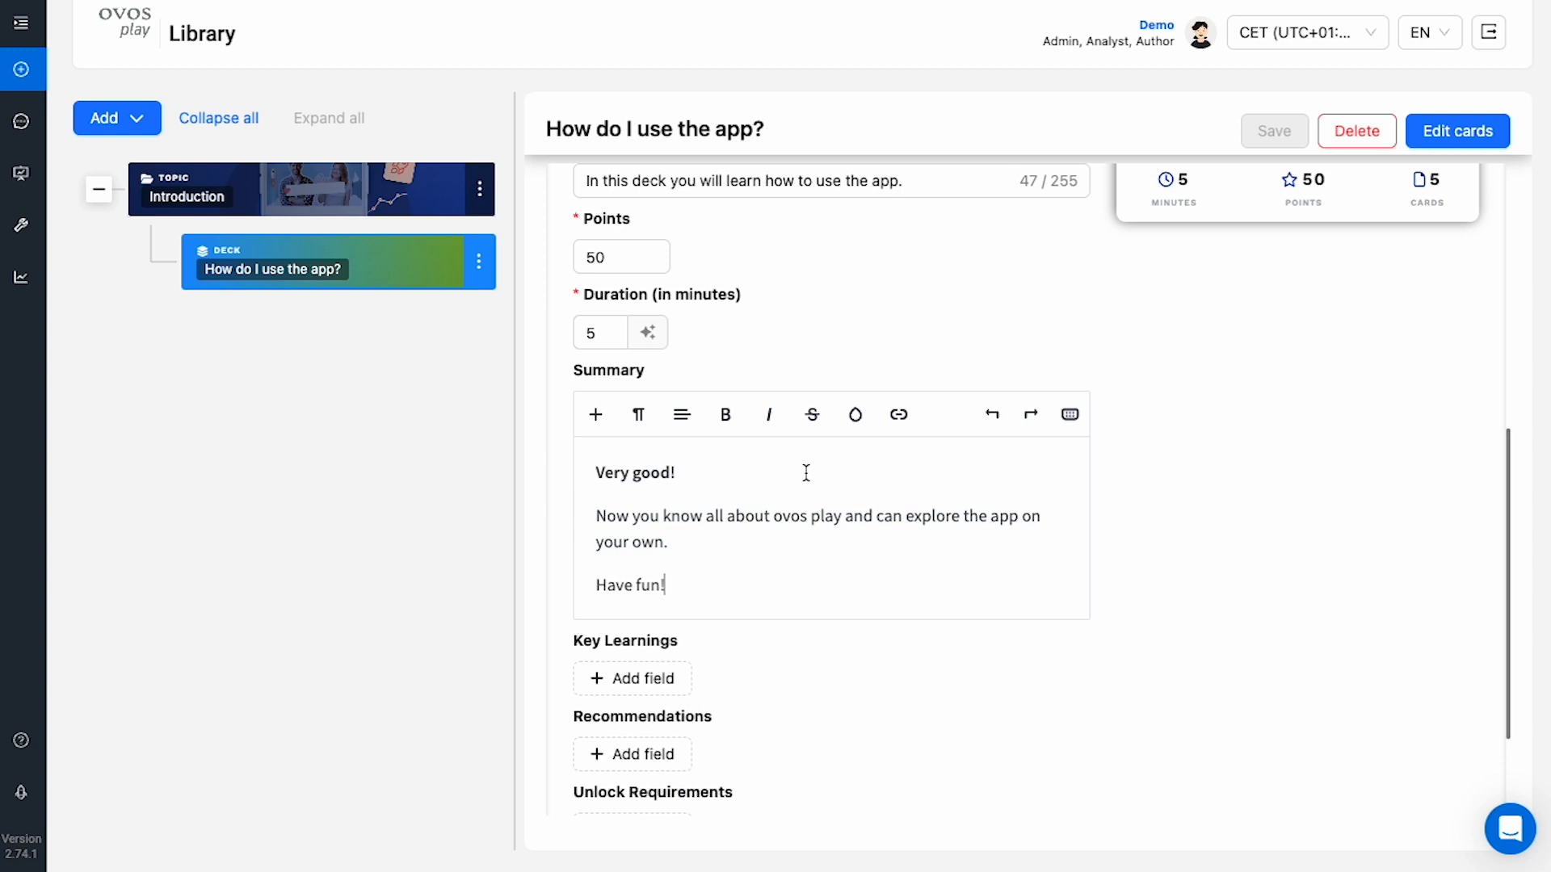
left_click(1250, 135)
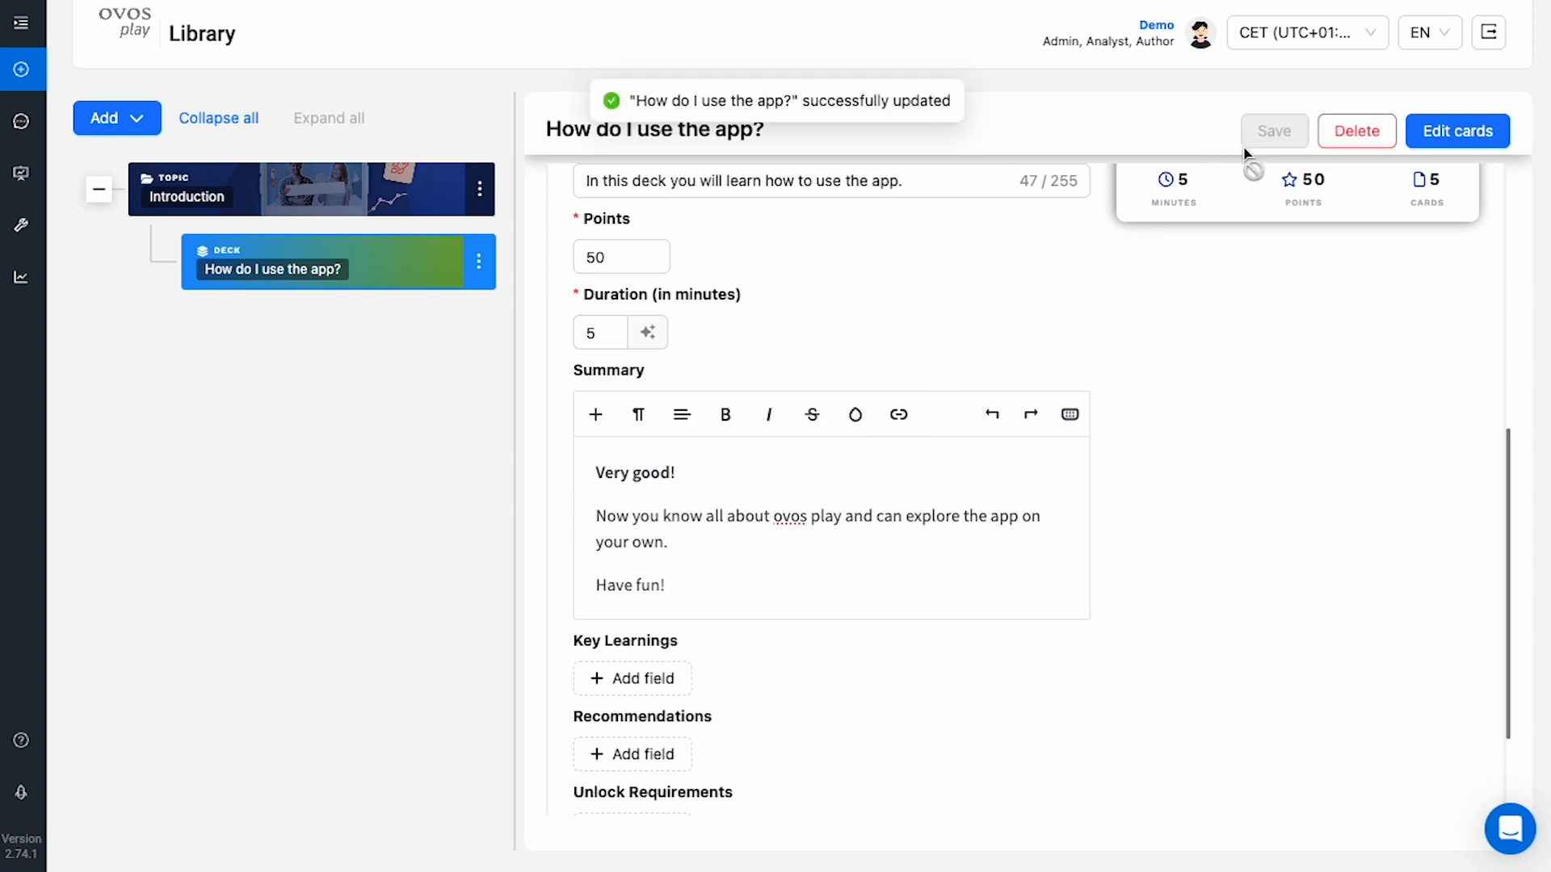
- Add the key learning "How to navigate" to the deck and save it
scroll(1171, 489, "down", 2)
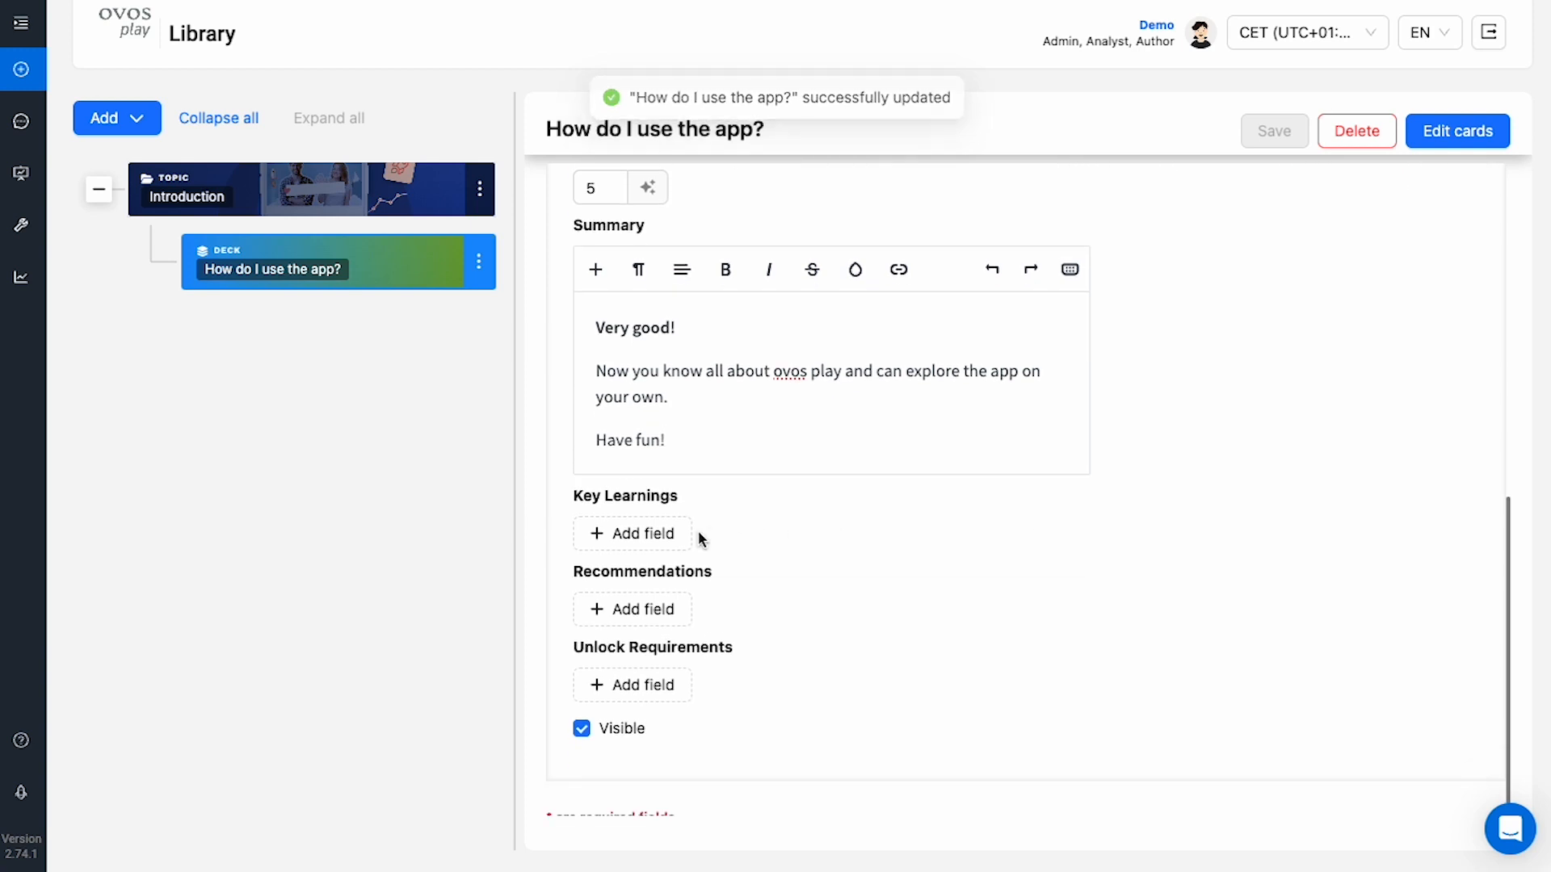
left_click(678, 537)
type("How to navigate")
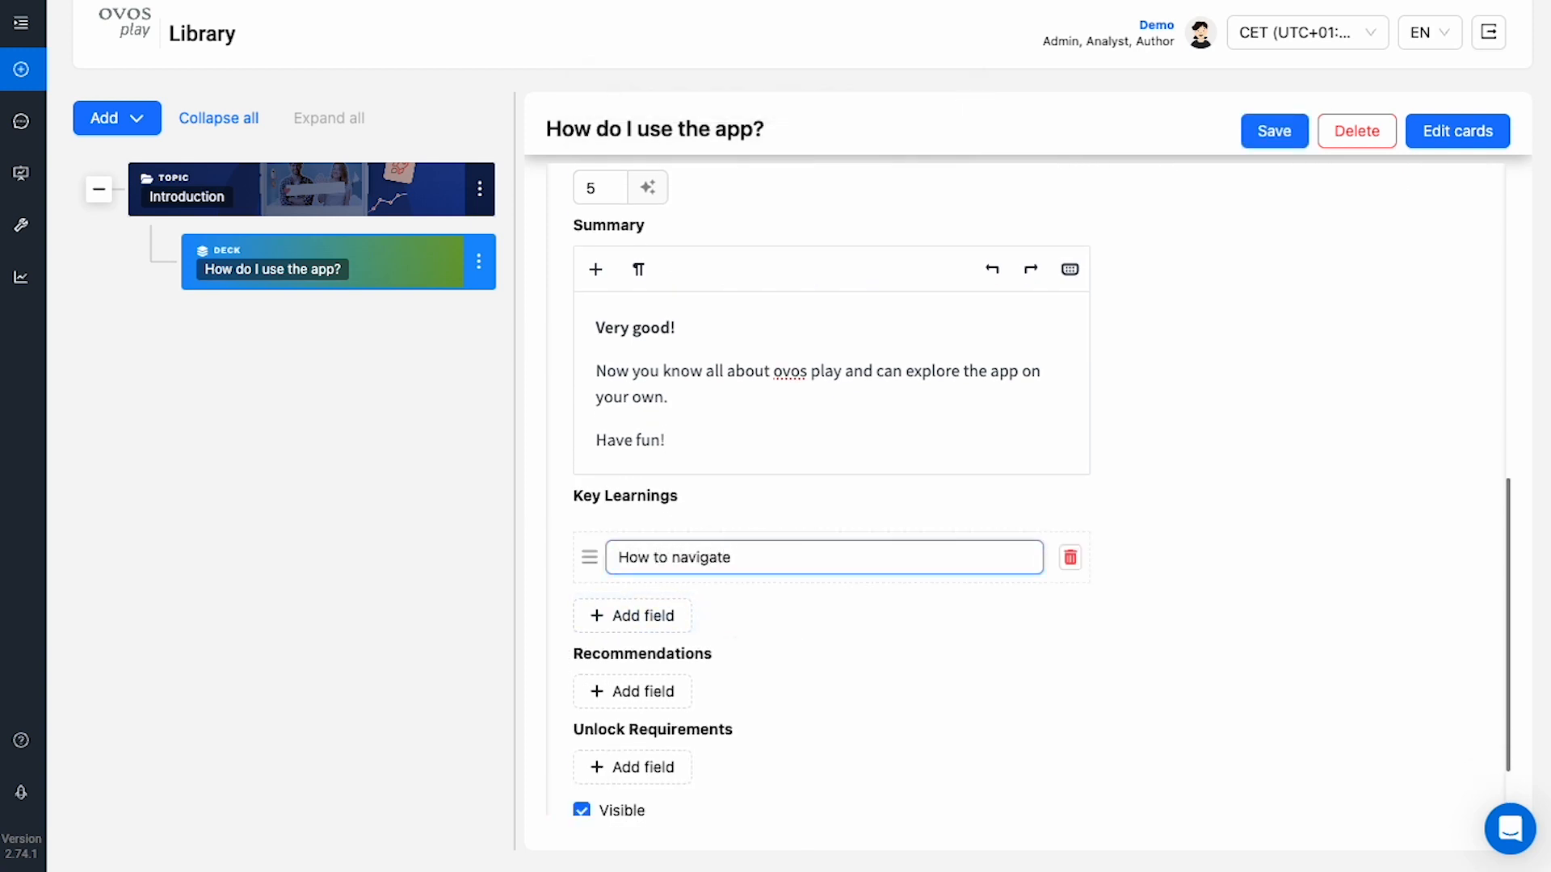
left_click(1296, 144)
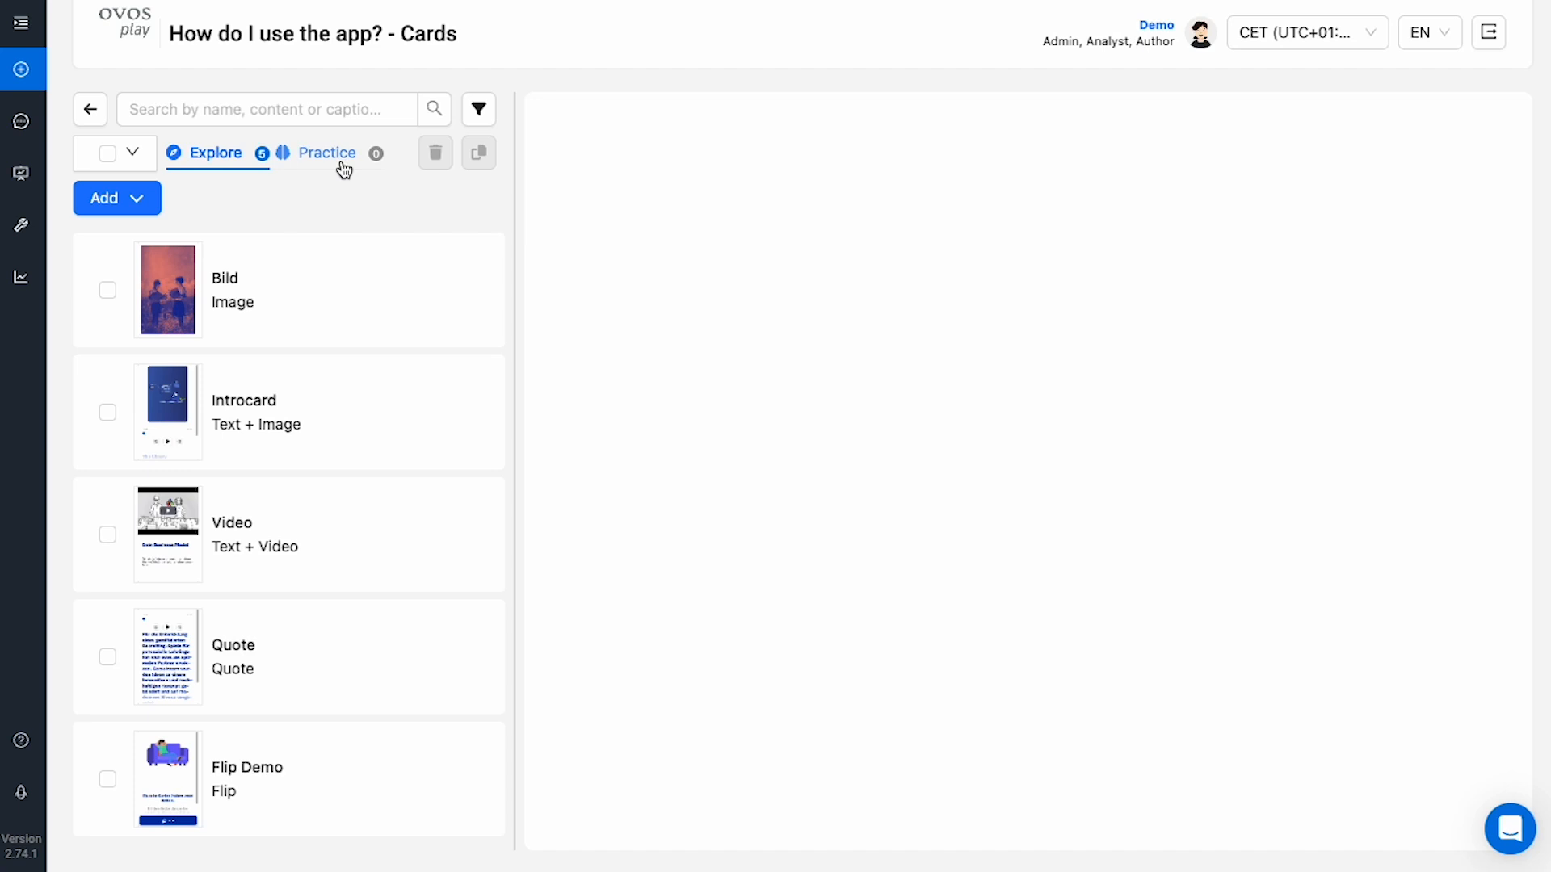
- Start a new Task - Choice Text card in the deck's Practice cards and name it "Task Demo"
left_click(345, 170)
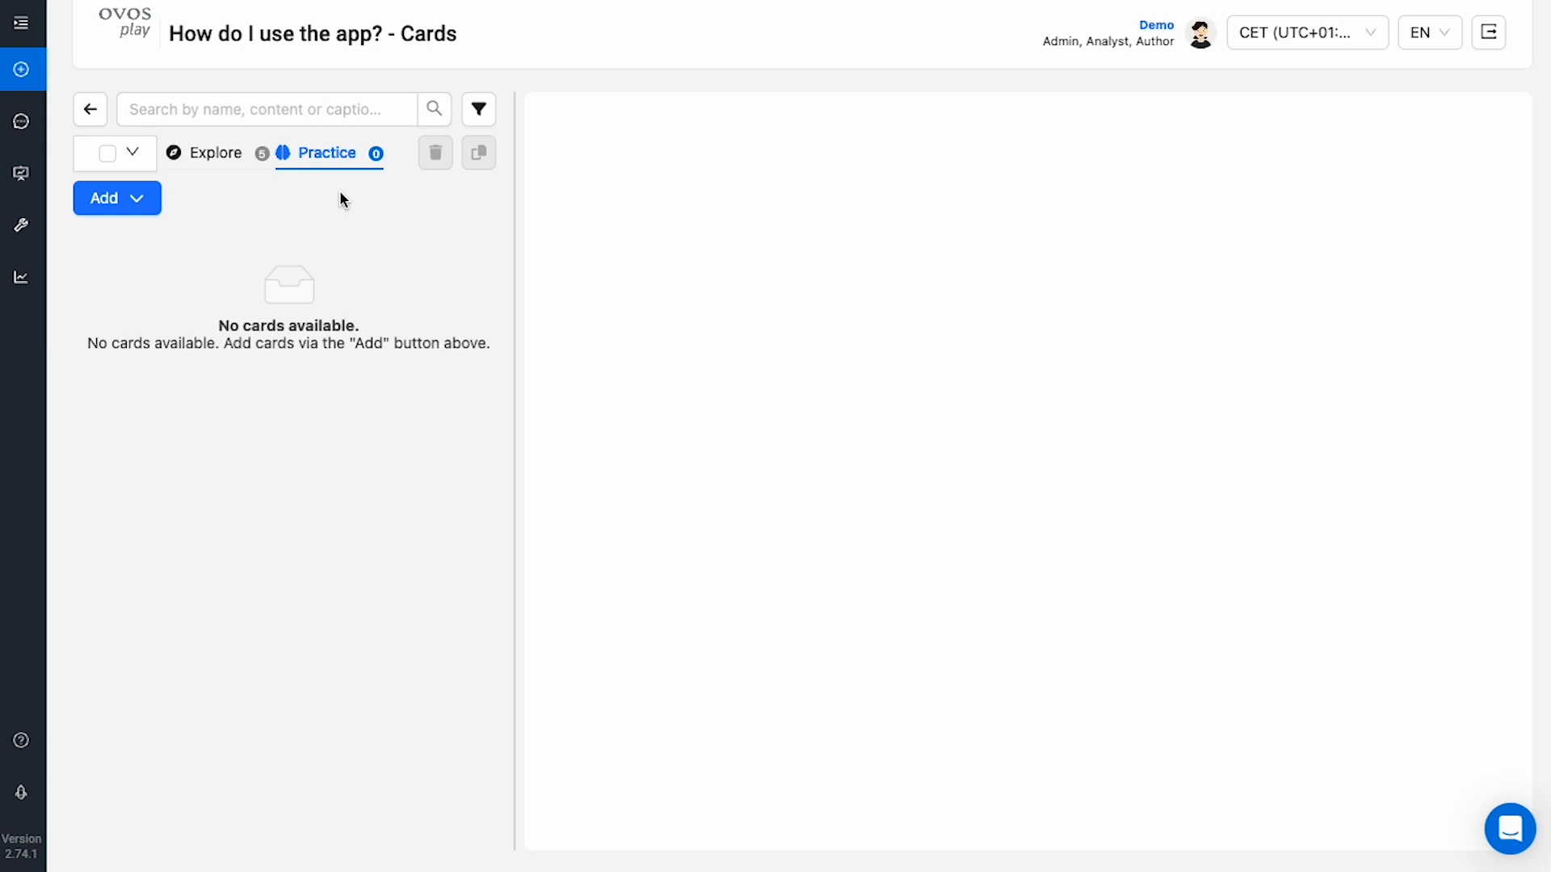
left_click(156, 210)
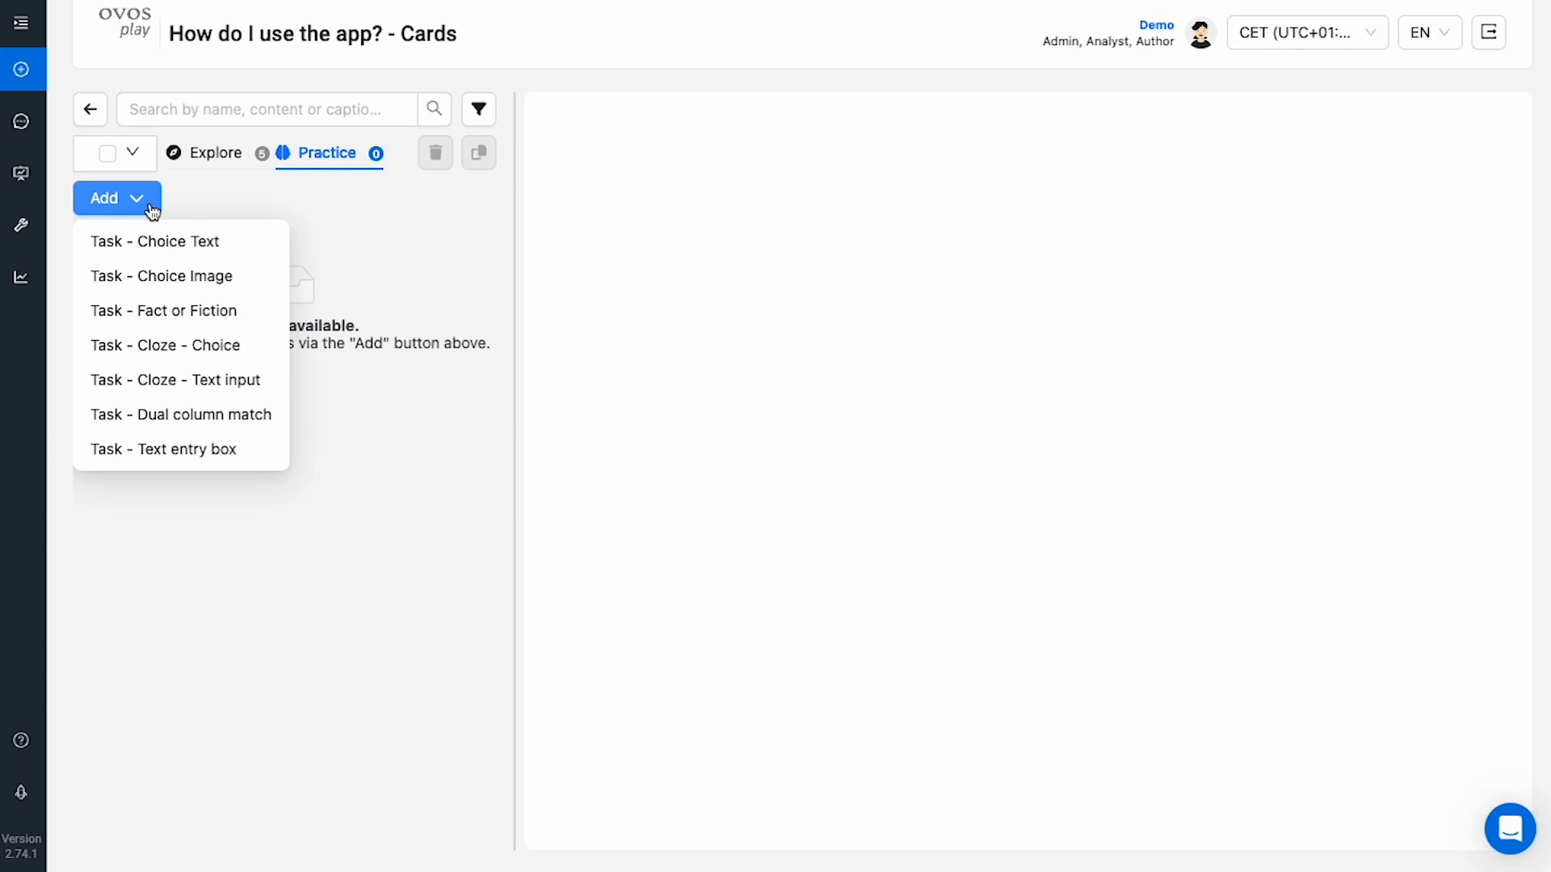
left_click(232, 246)
left_click(764, 369)
type("Task Demo")
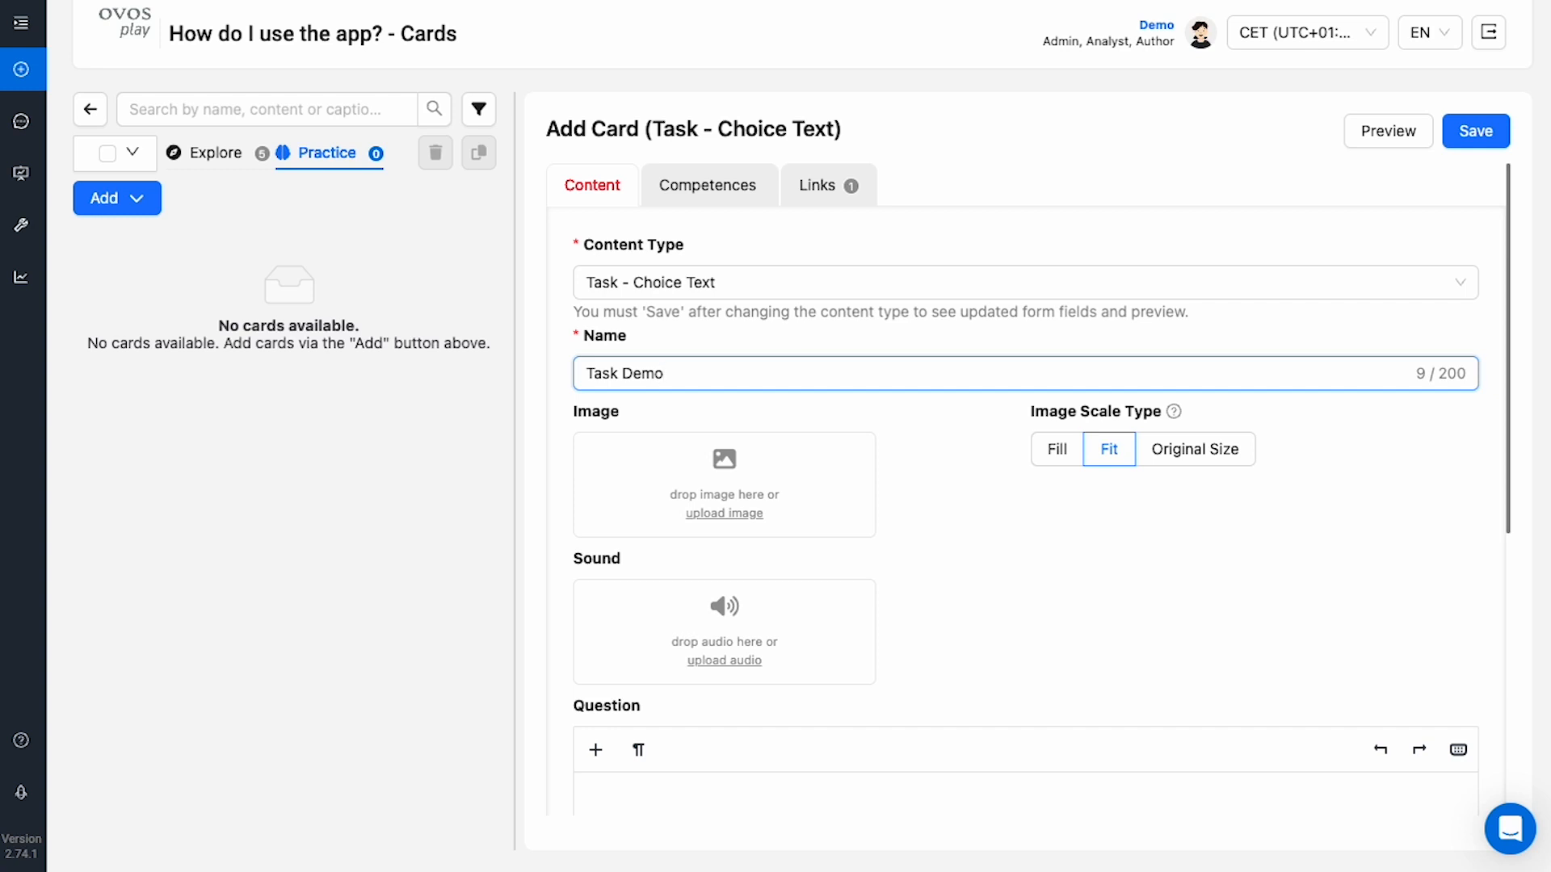
- Add the brain illustration as the task's image and enter the question "Why is the sky blue?"
left_click(803, 485)
double_click(597, 222)
scroll(947, 570, "down", 4)
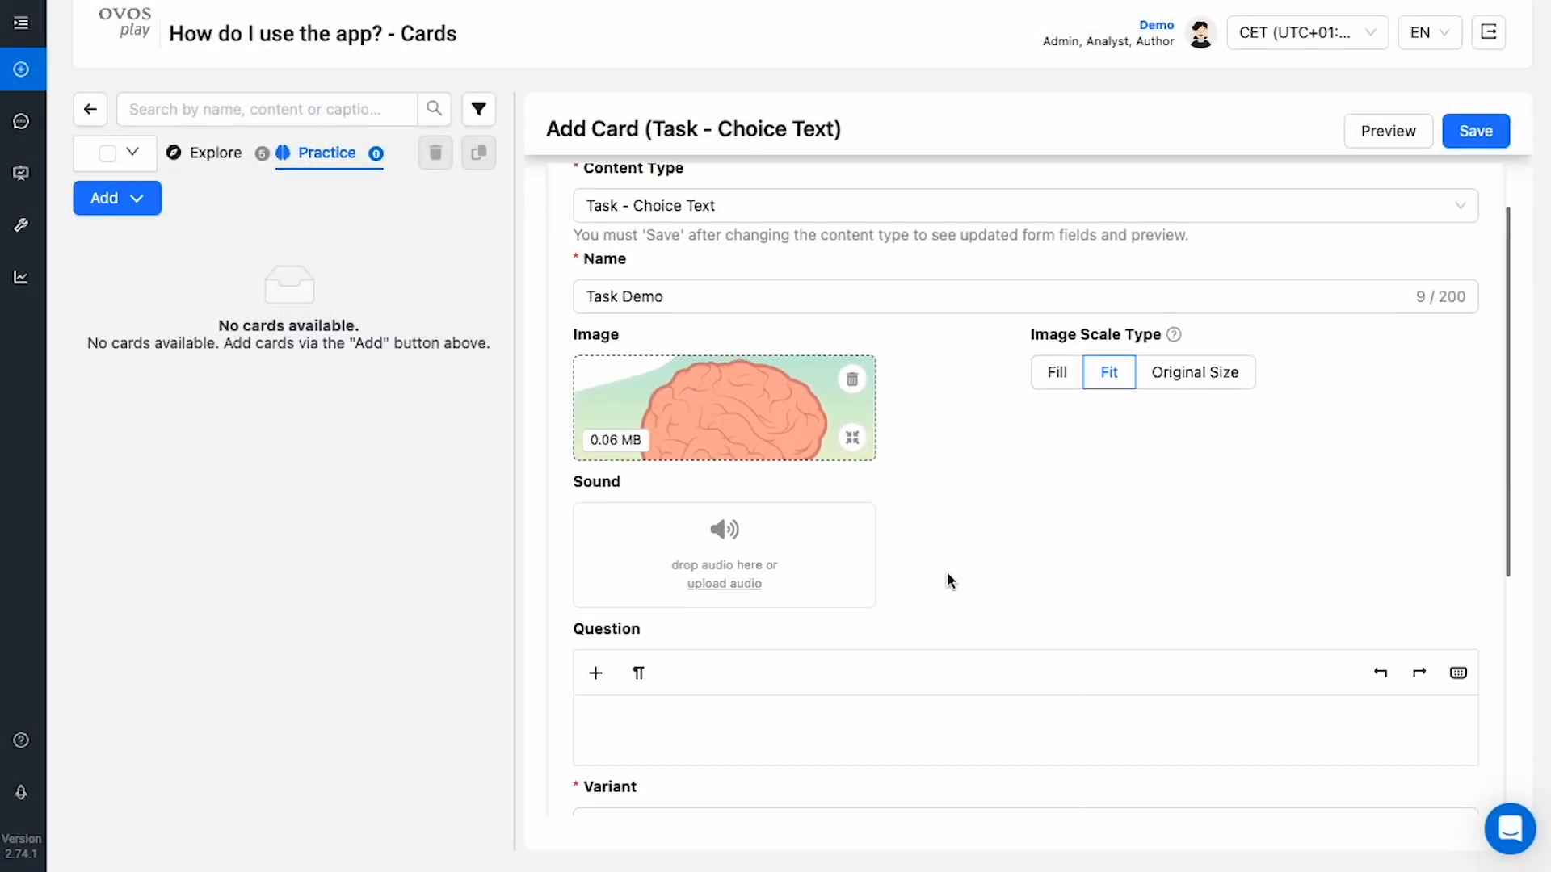
left_click(928, 505)
type("Why")
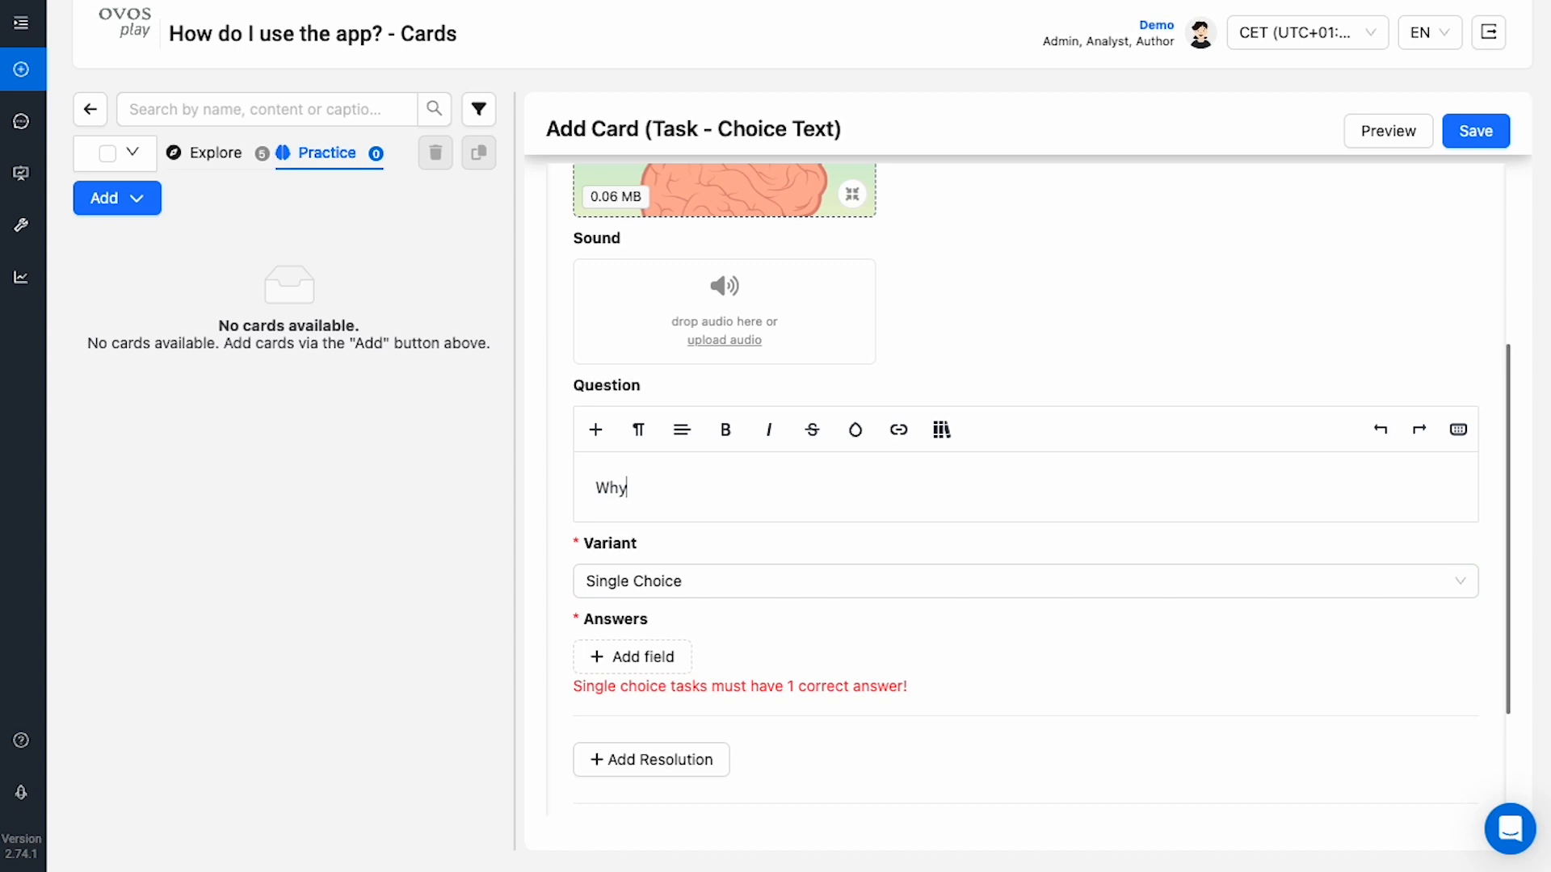
type(" is the sky blue?")
key("BackSpace")
type("e?")
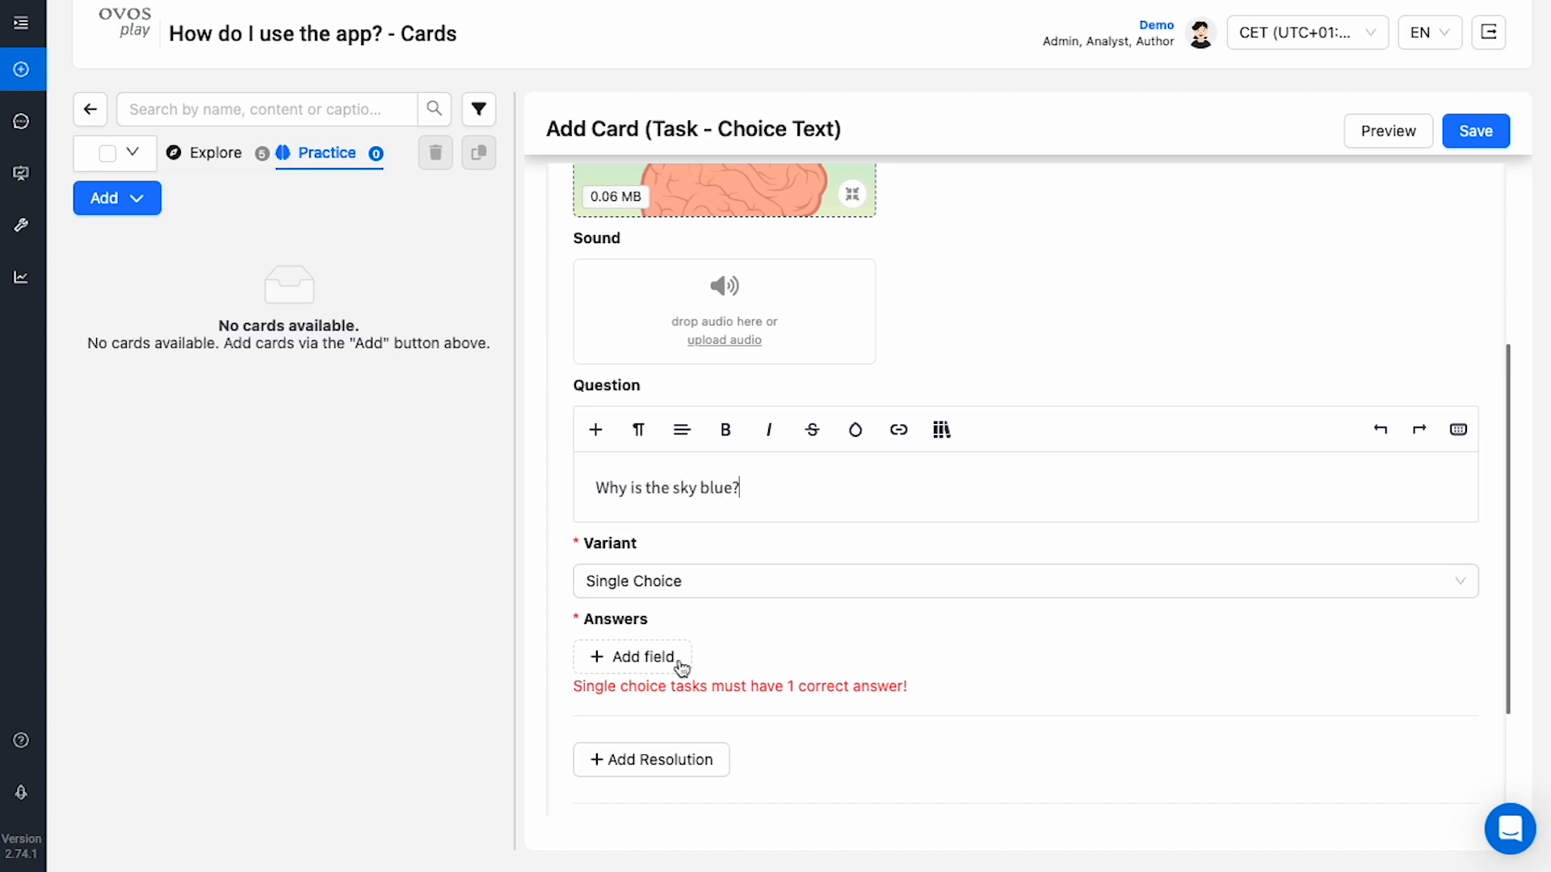
- Add the answers "Because of the scattering of light", marked as correct, and "Red waves are less scattered", and save the task card
left_click(651, 659)
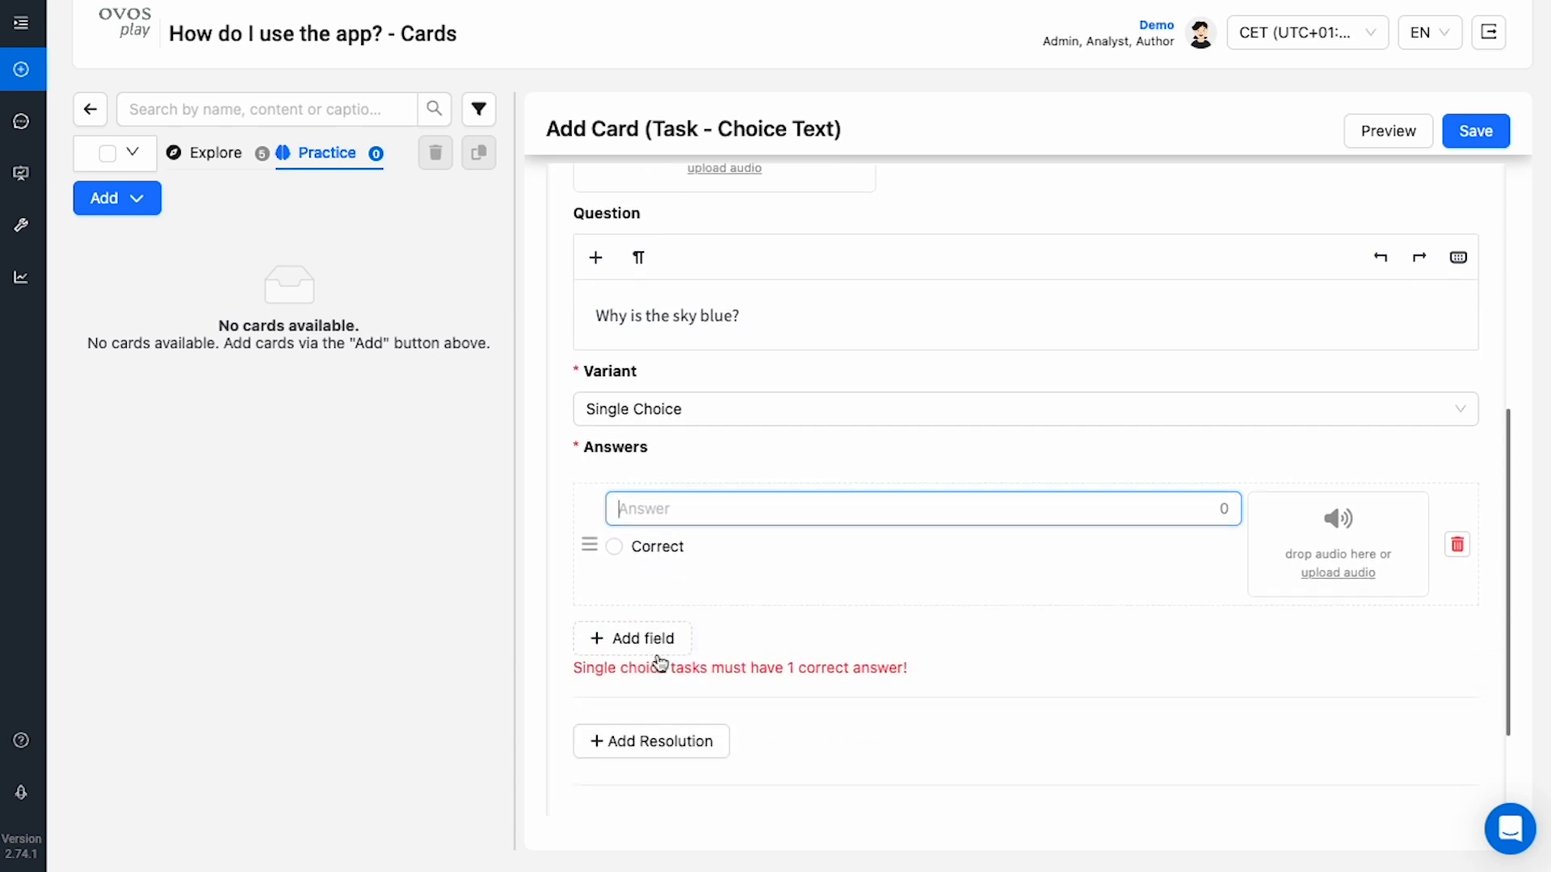
left_click(657, 640)
left_click(734, 477)
type("Because o")
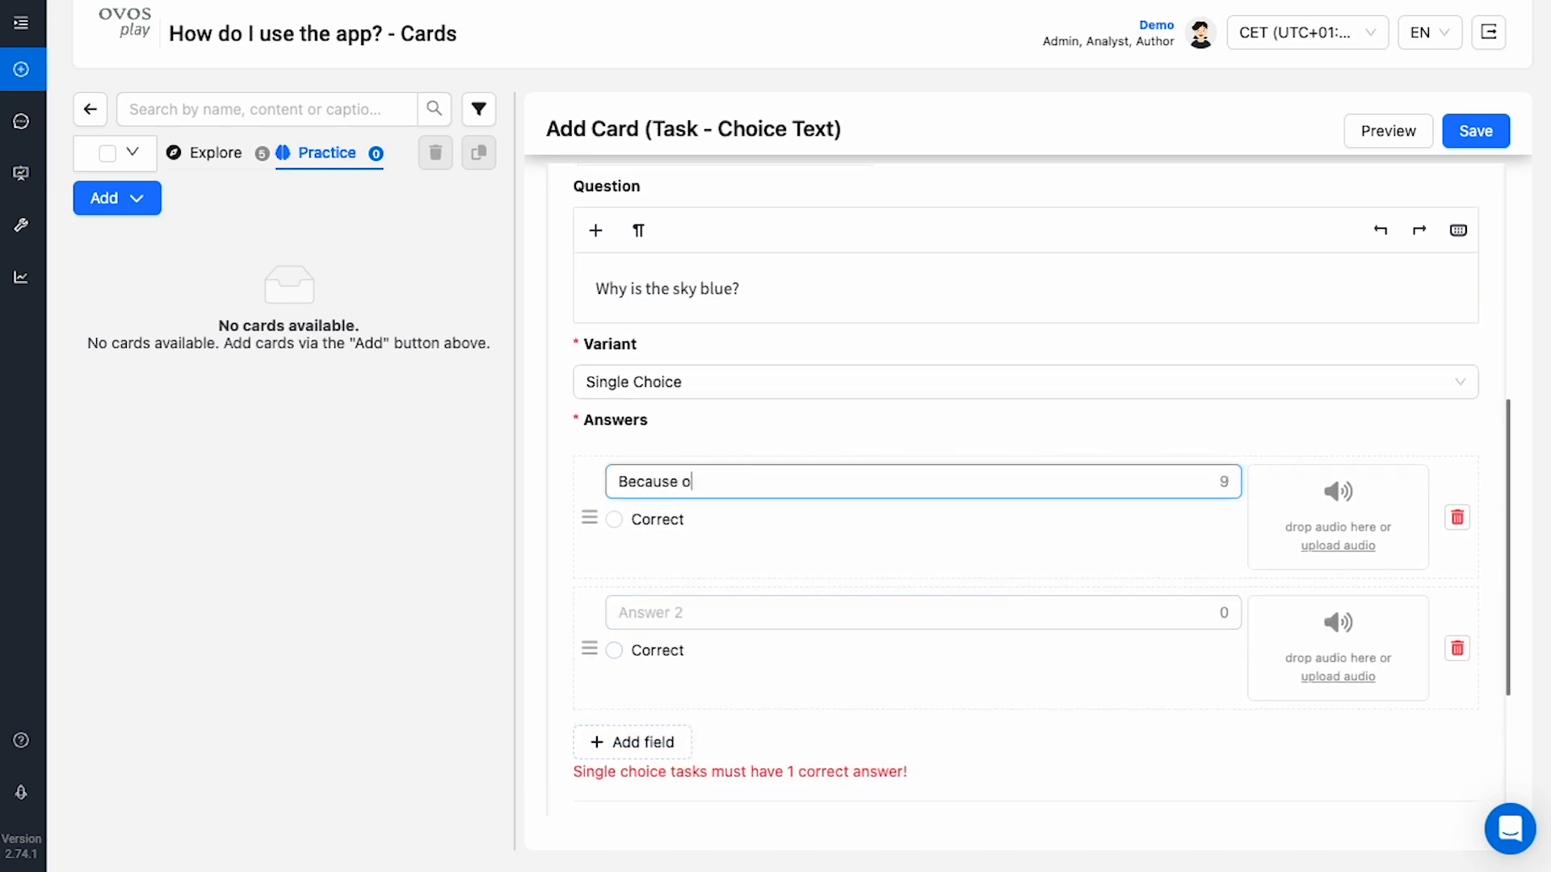
type("f the scattering of light")
left_click(742, 613)
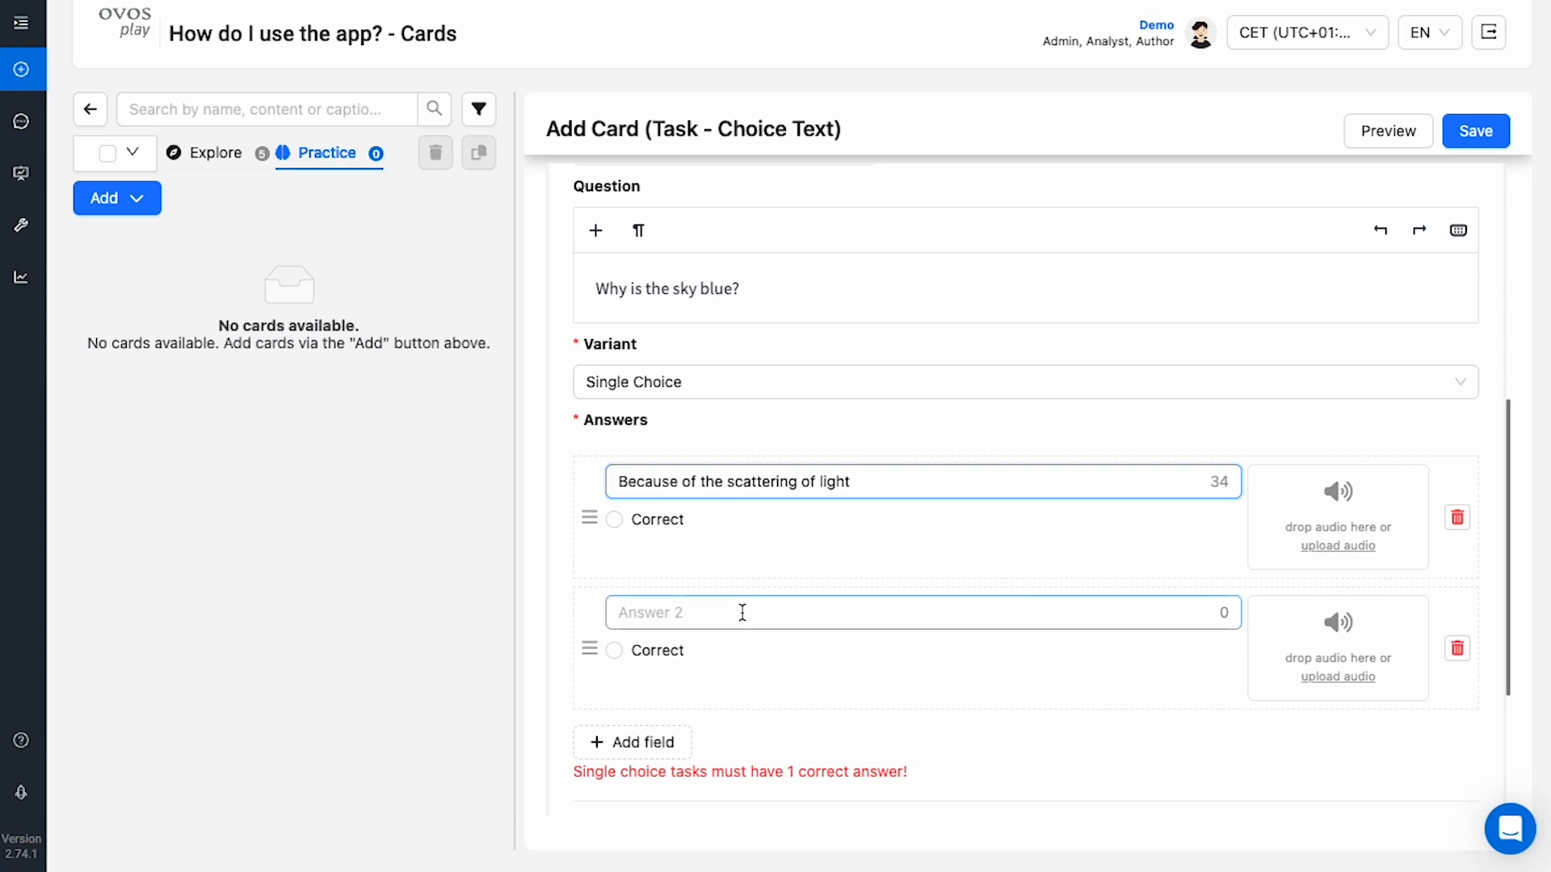
type("Red")
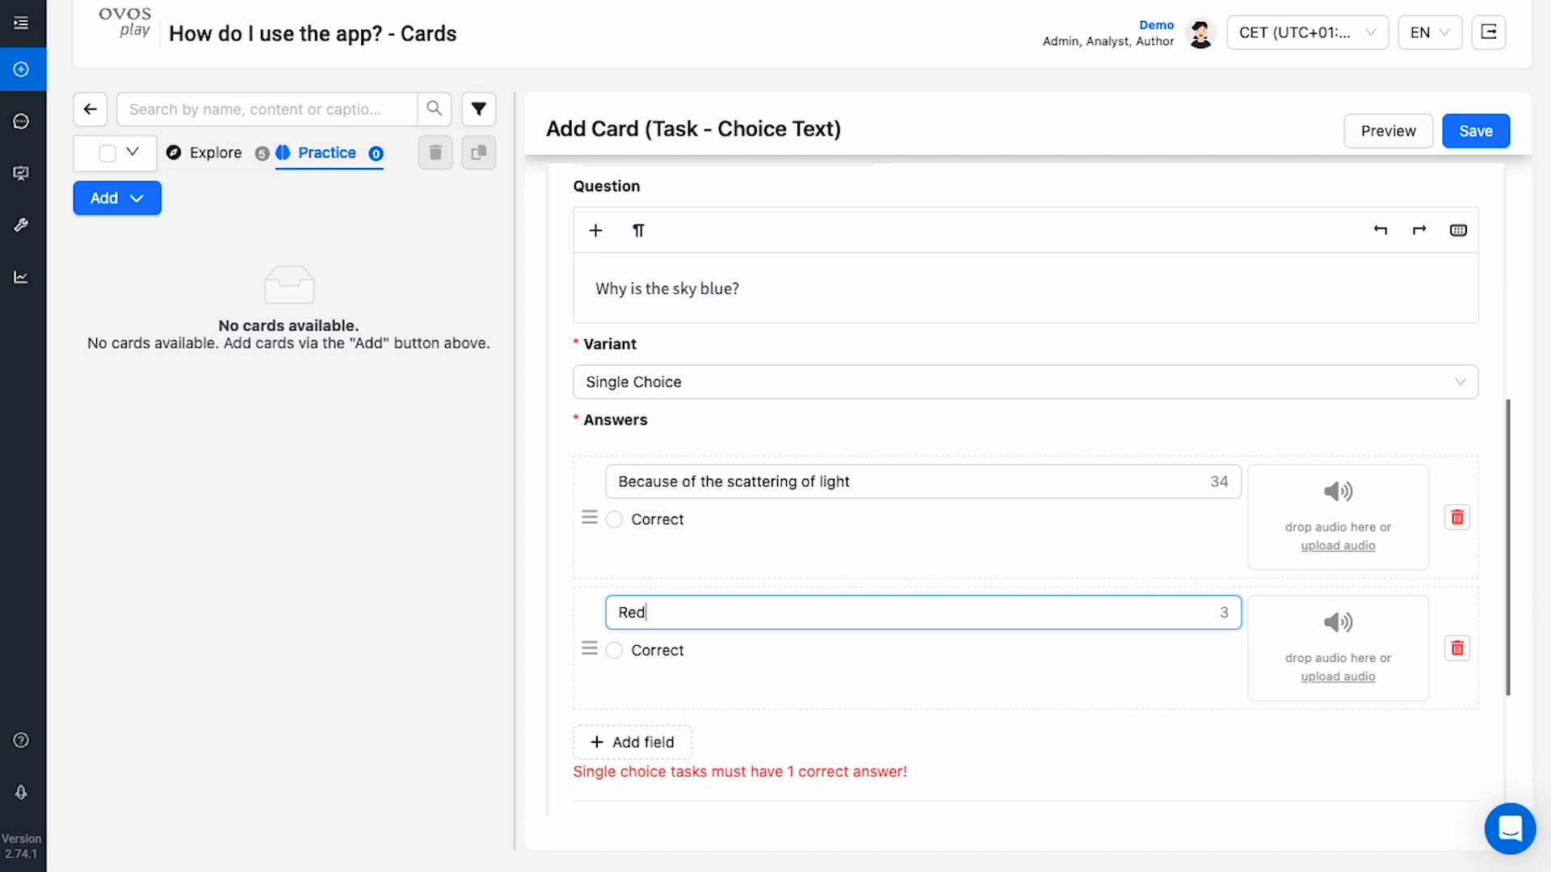
type(" waves are less scattered")
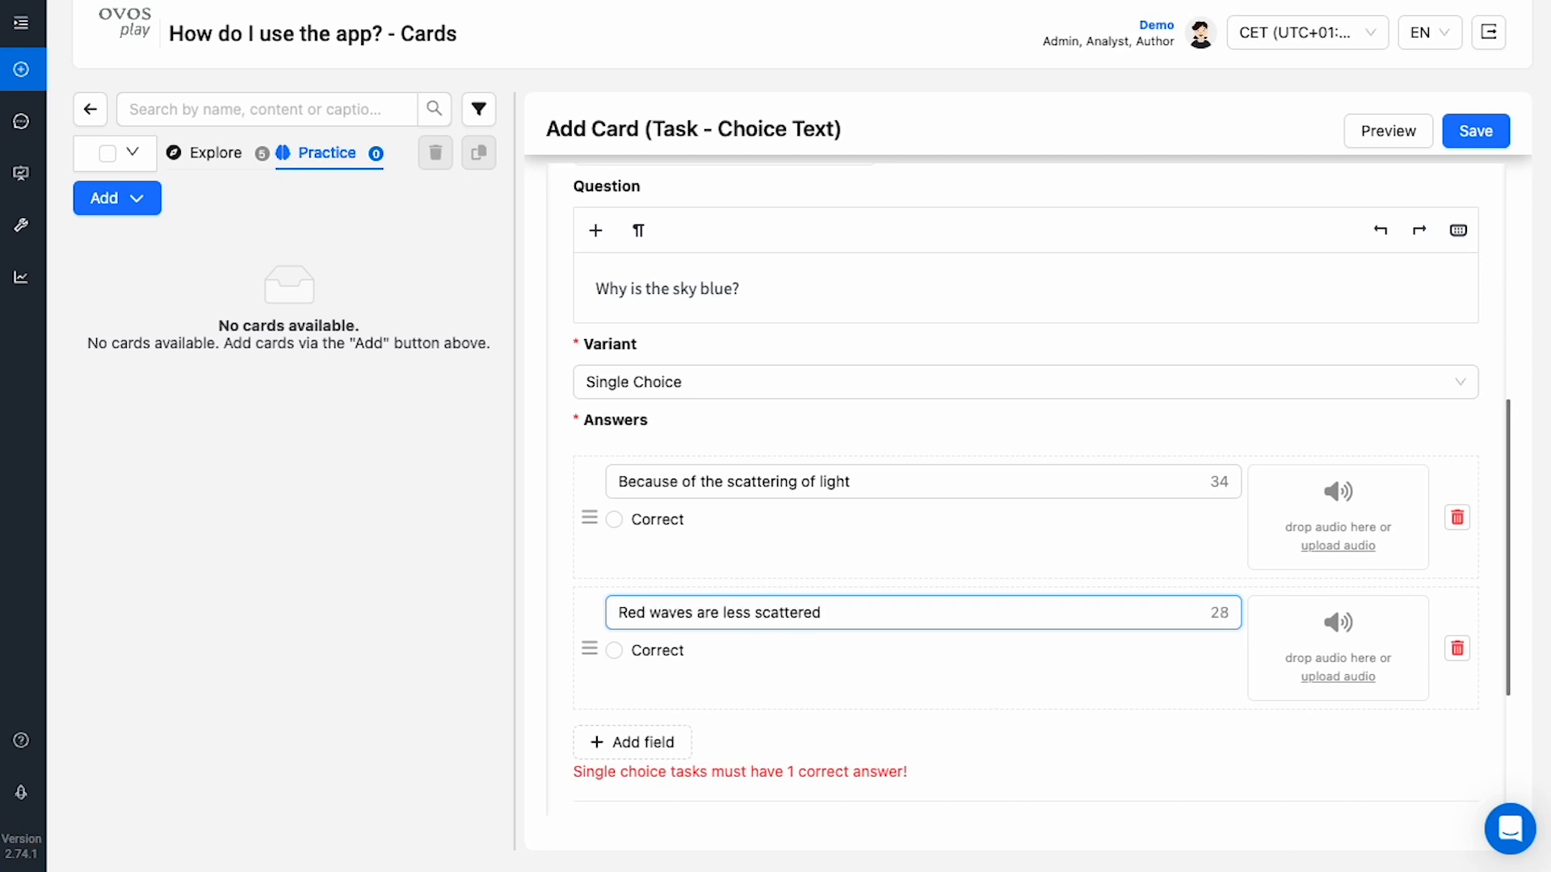
left_click(646, 525)
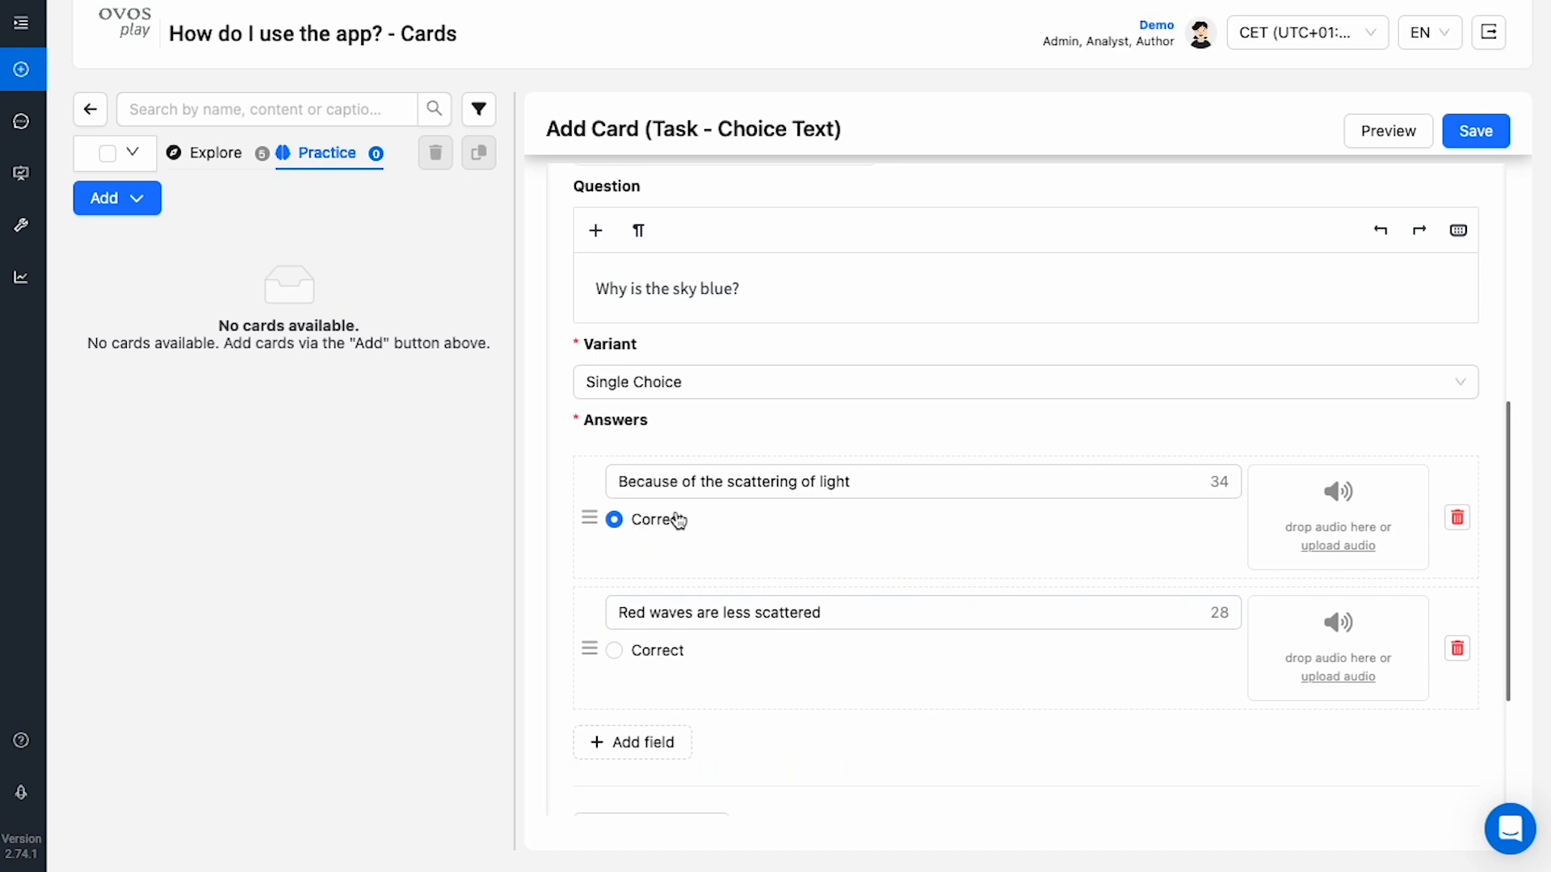
left_click(1475, 130)
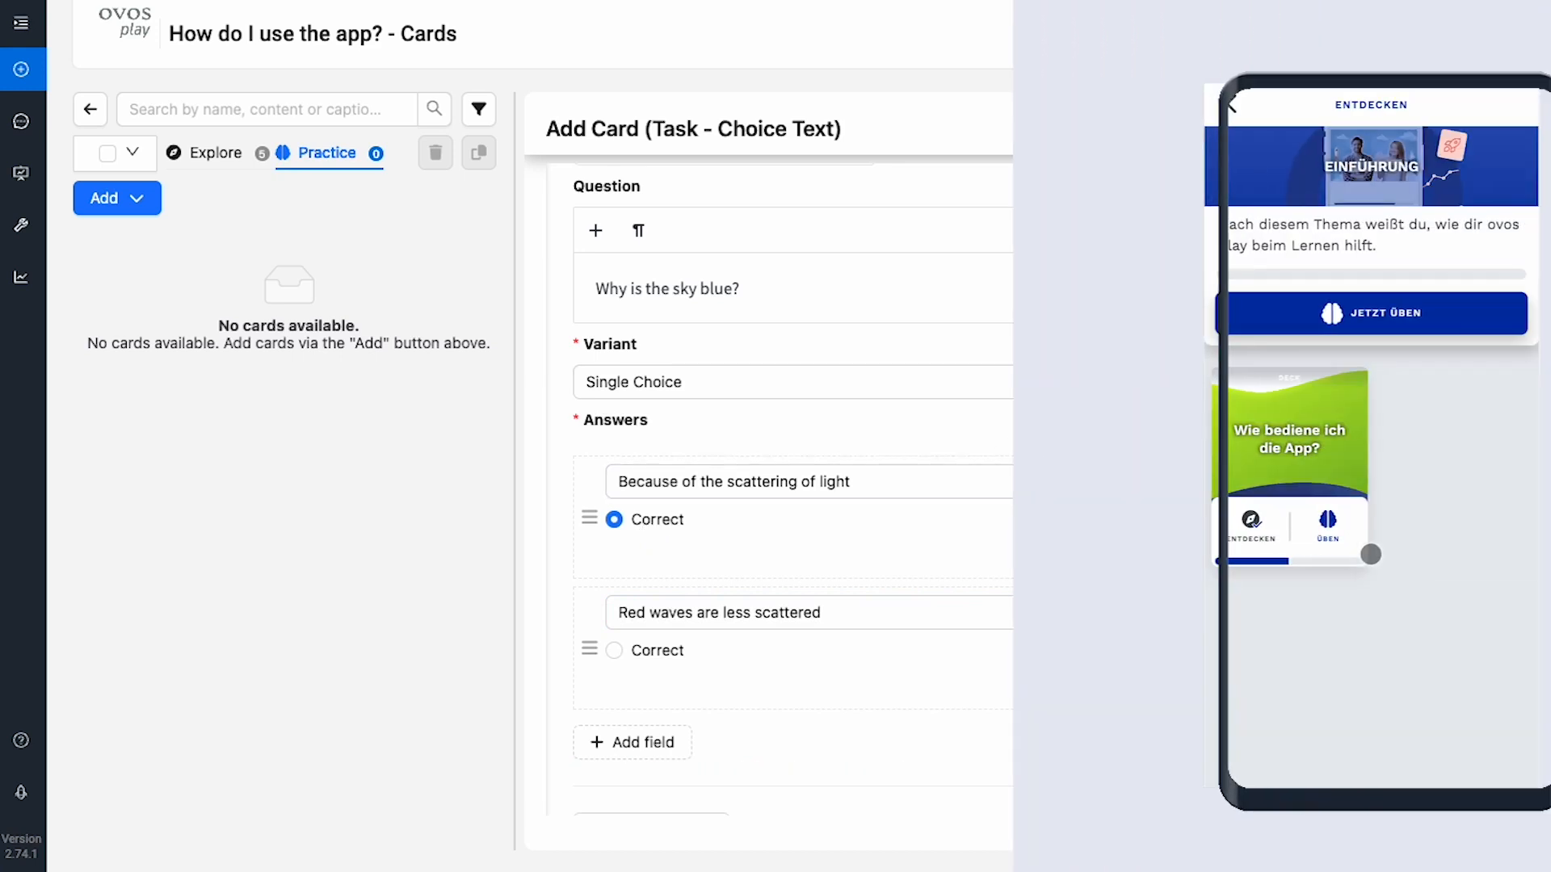
- Try out the deck's practice in the phone preview and start practising the whole topic
left_click(1136, 654)
left_click(1169, 761)
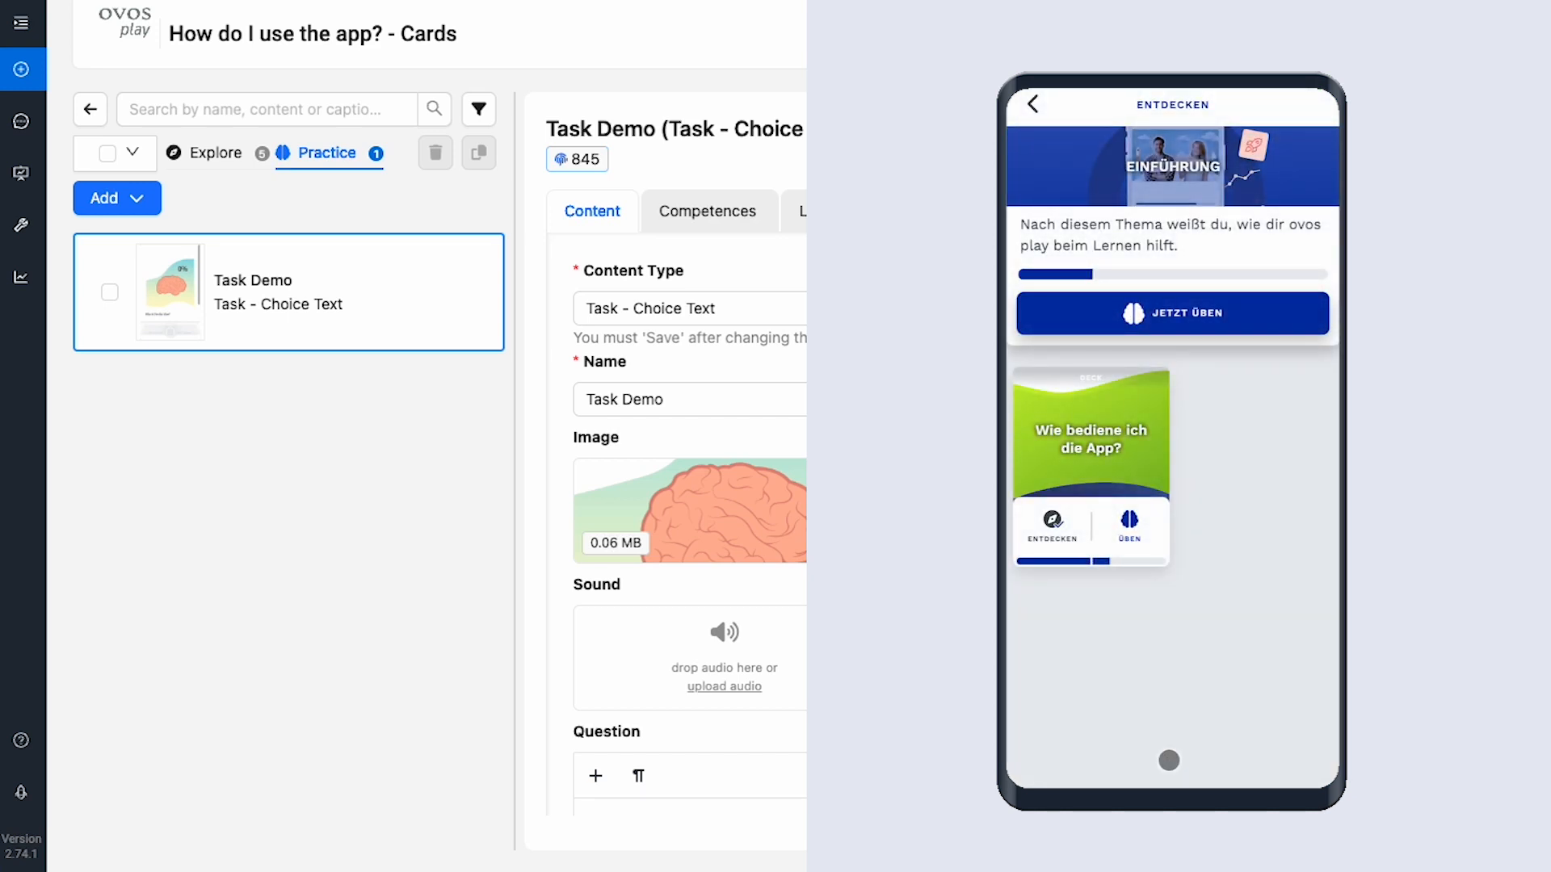
left_click(1275, 323)
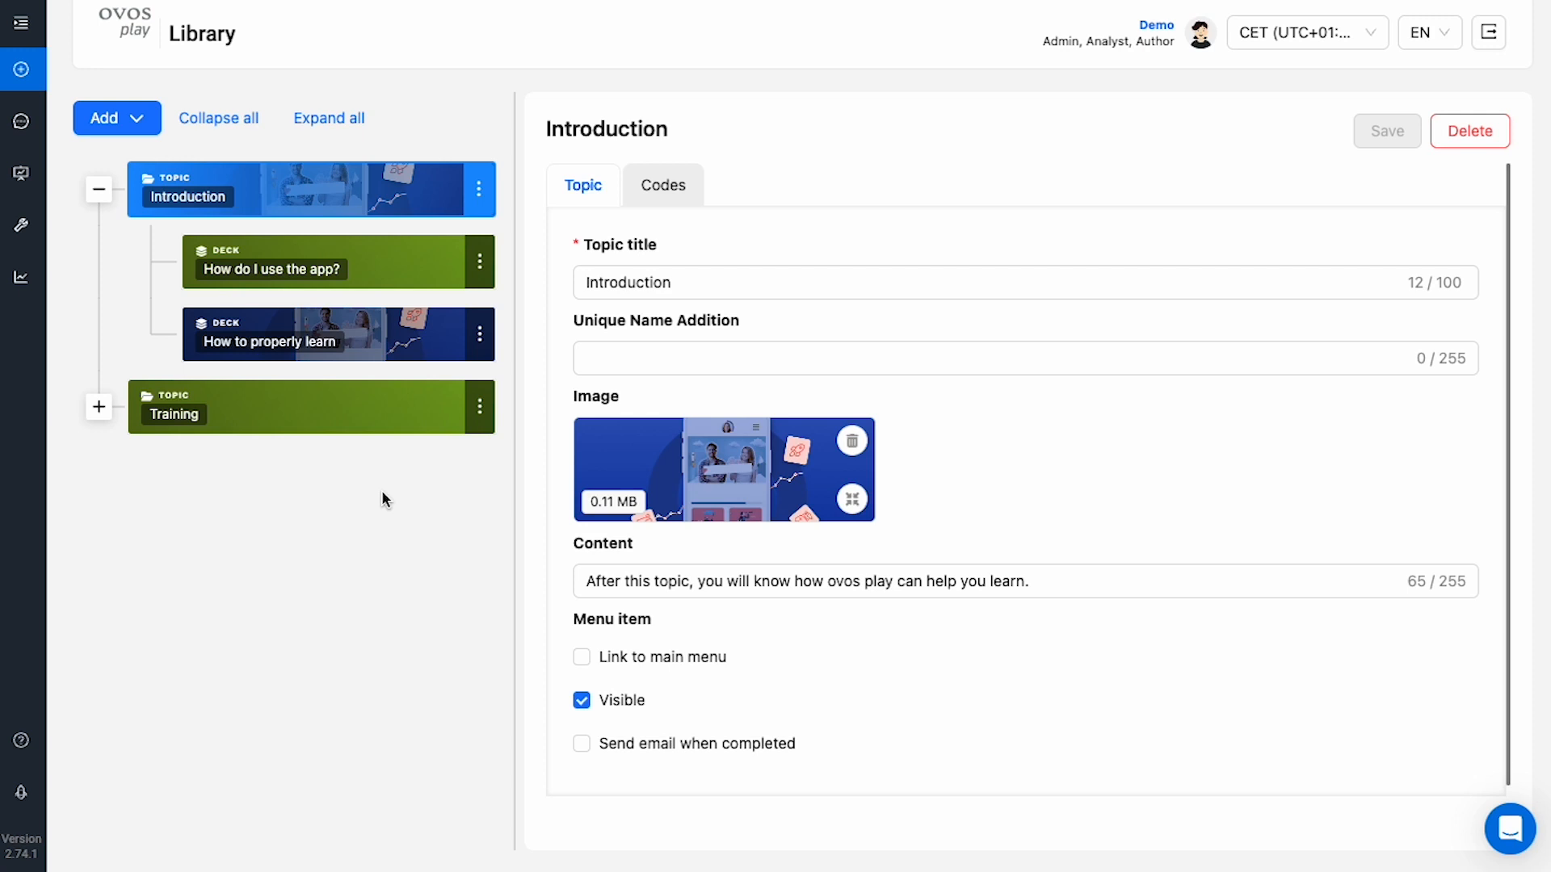
left_click(136, 119)
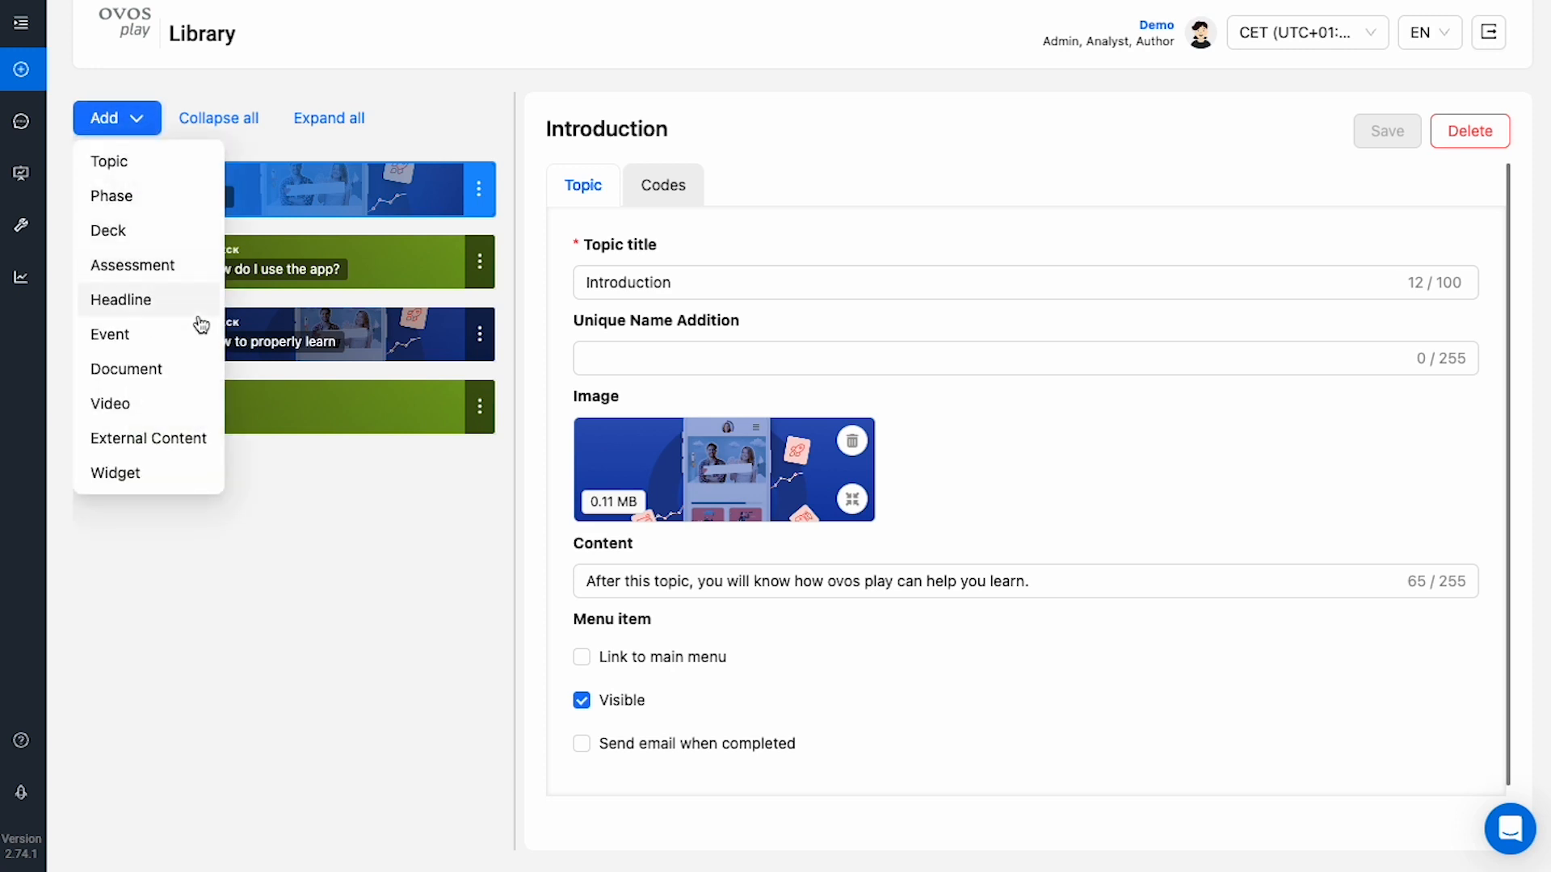
left_click(289, 488)
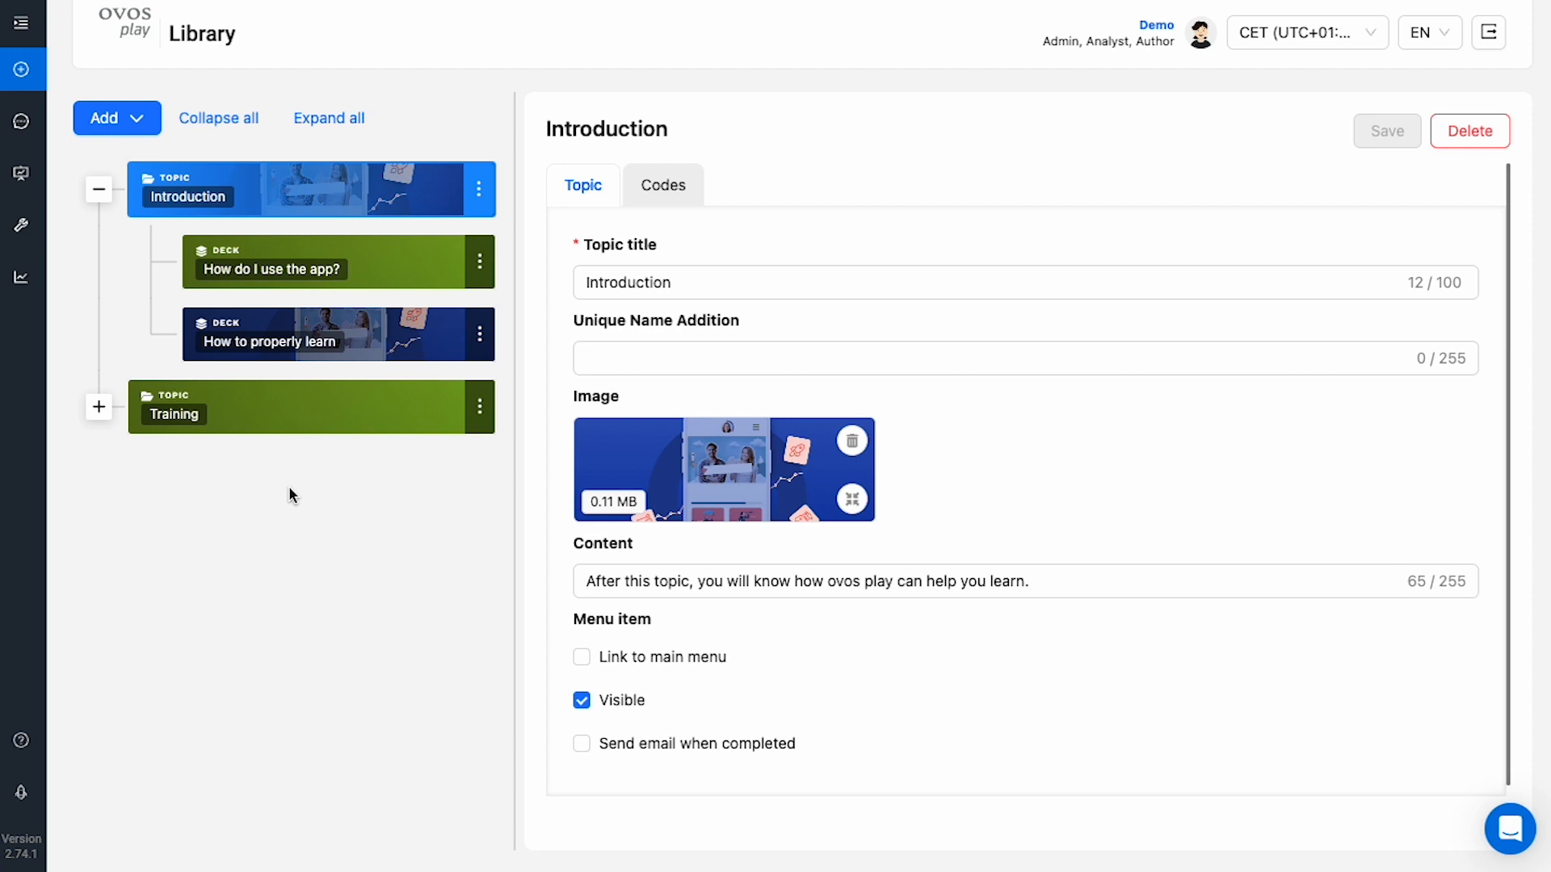
- Move the Training topic above the Introduction topic in the library
left_click_drag(287, 429, 270, 201)
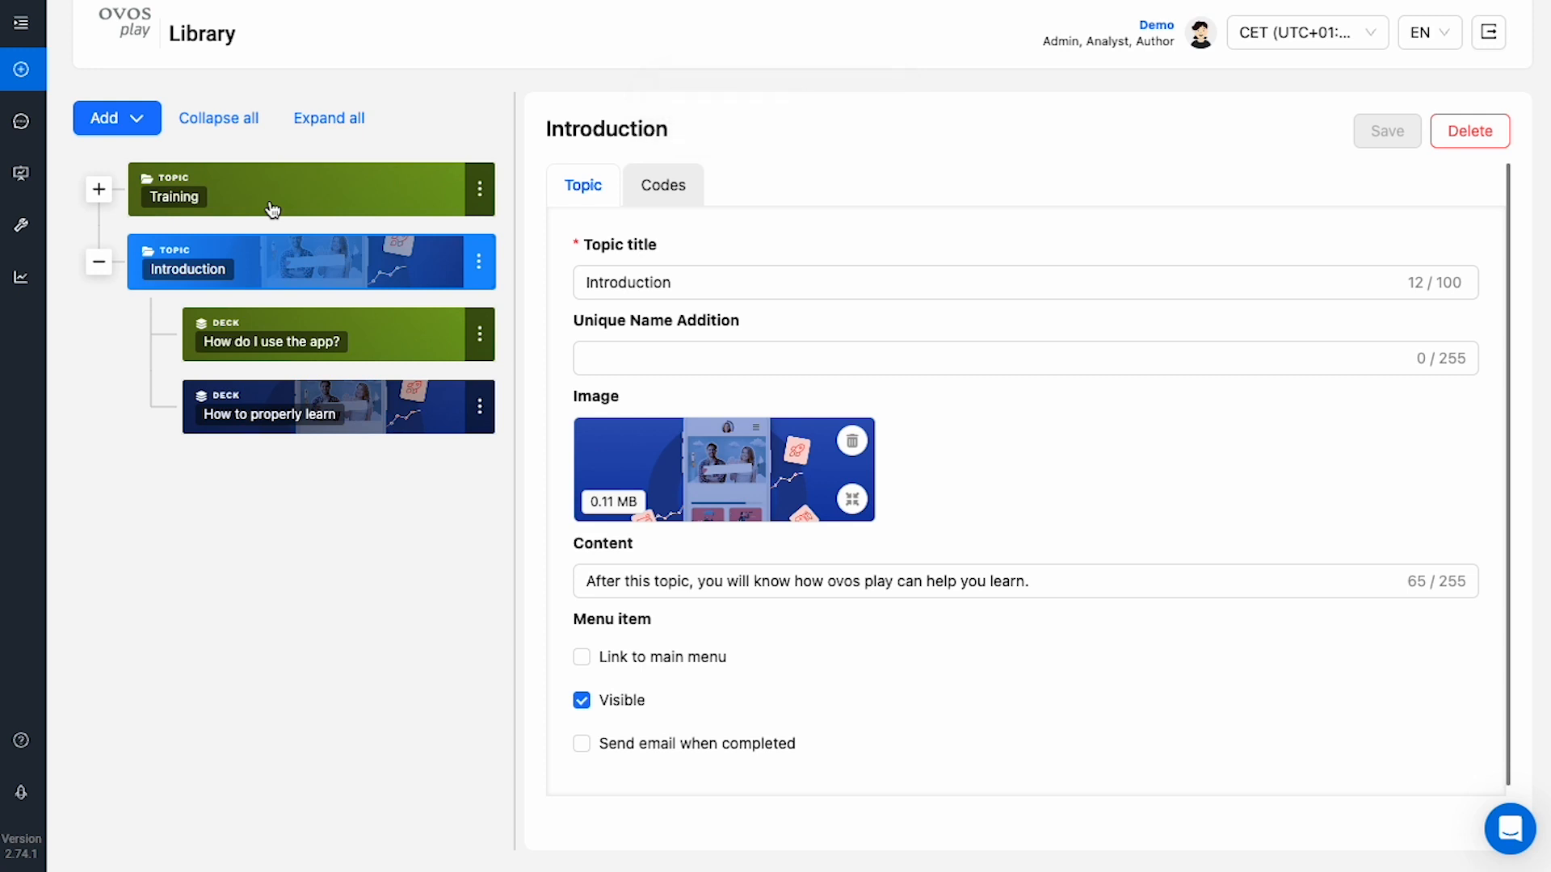
- Add an "Introduction" headline above the Introduction topic and move it into that topic between the two decks
left_click(152, 129)
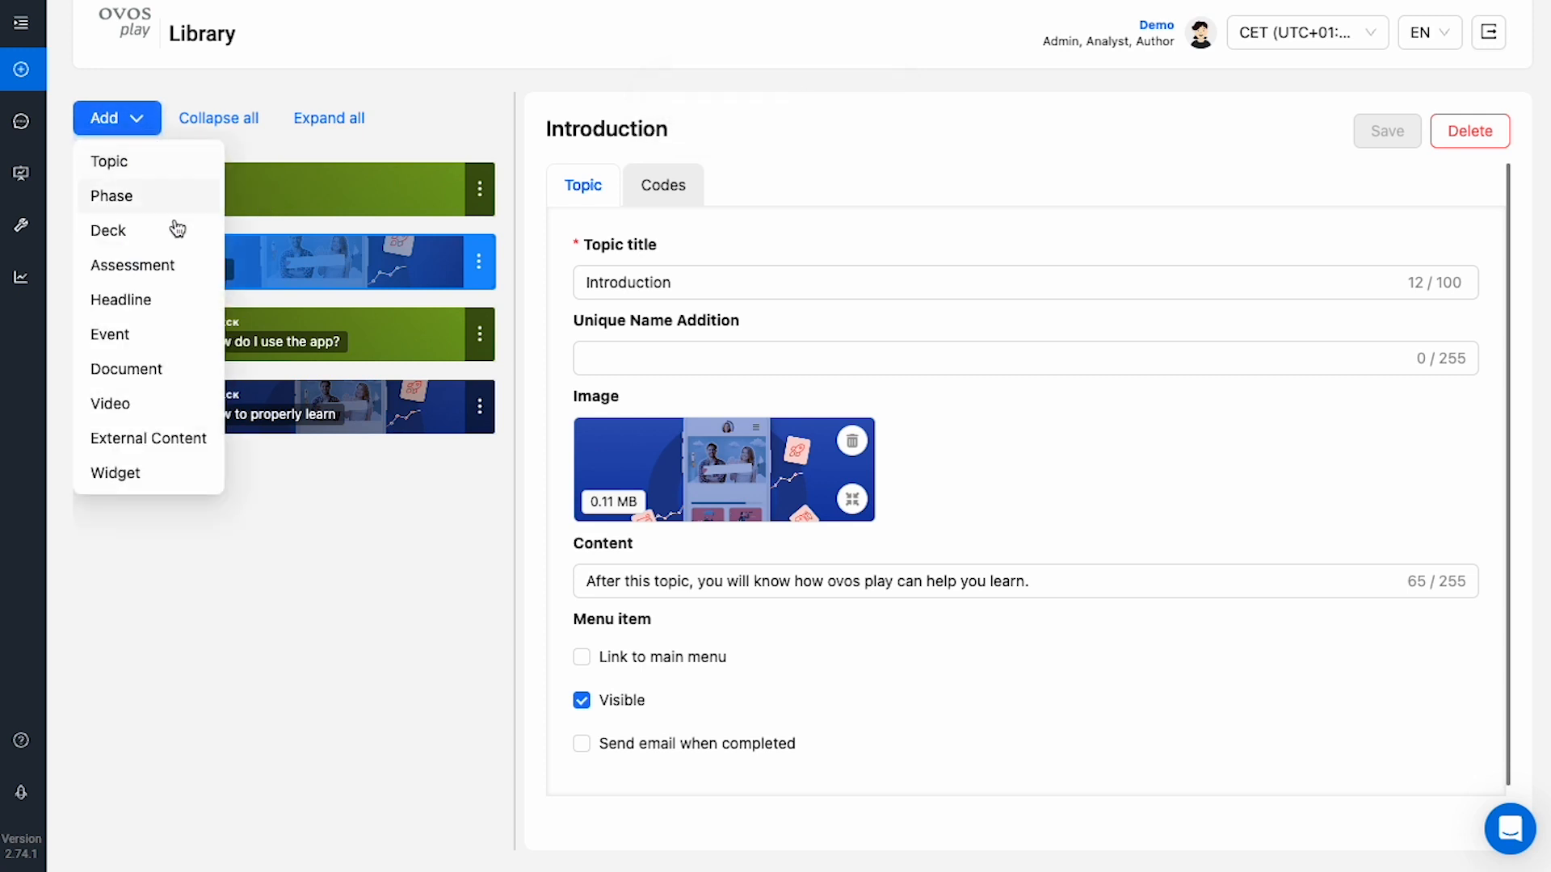
left_click(191, 301)
left_click(619, 213)
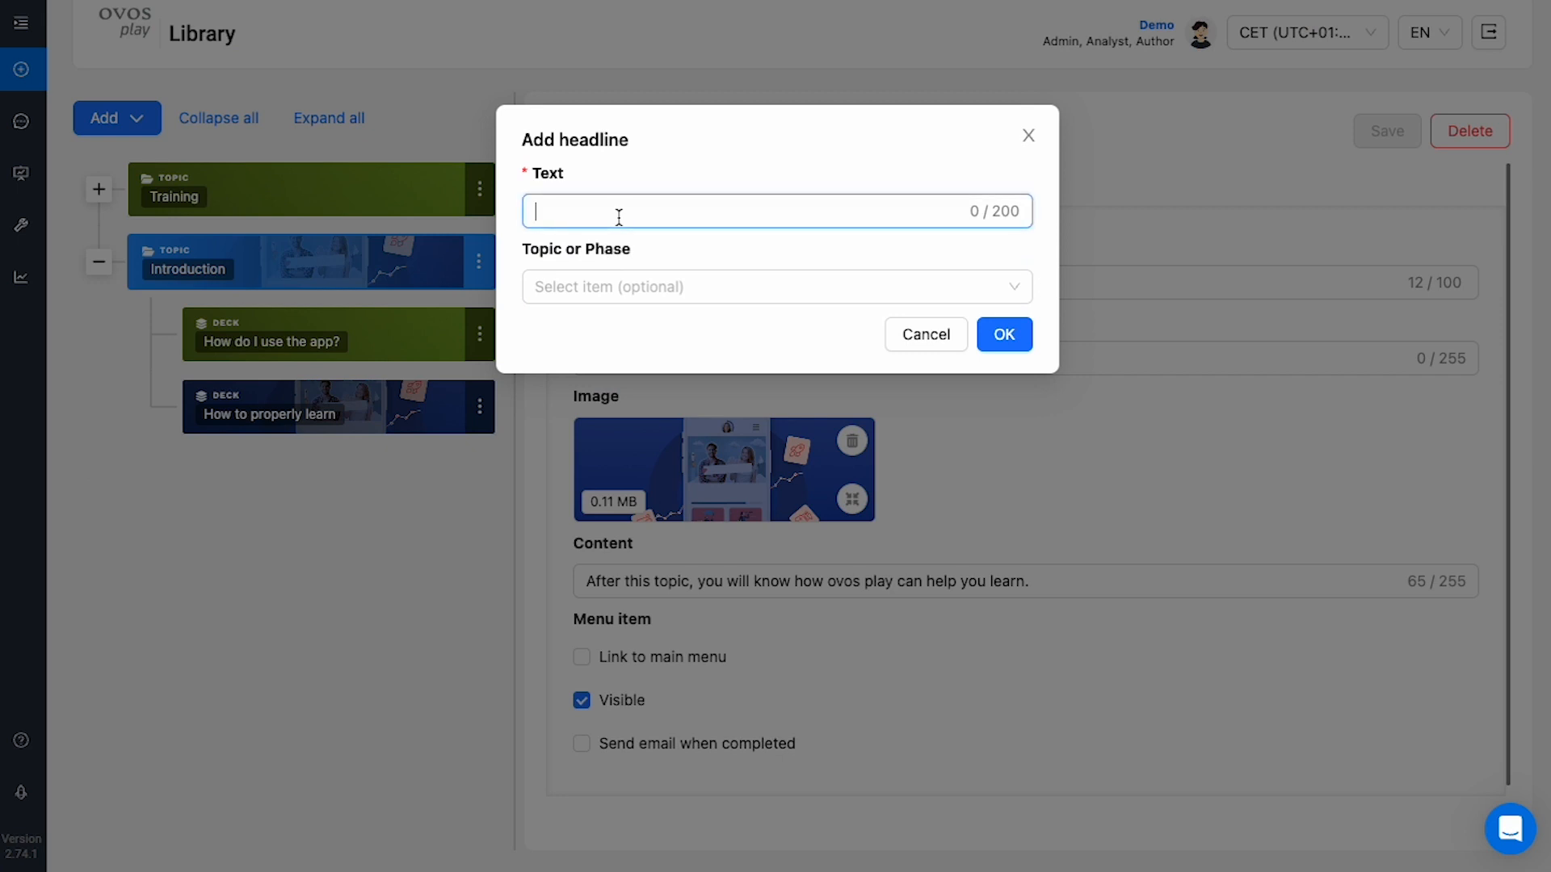
type("Introduction")
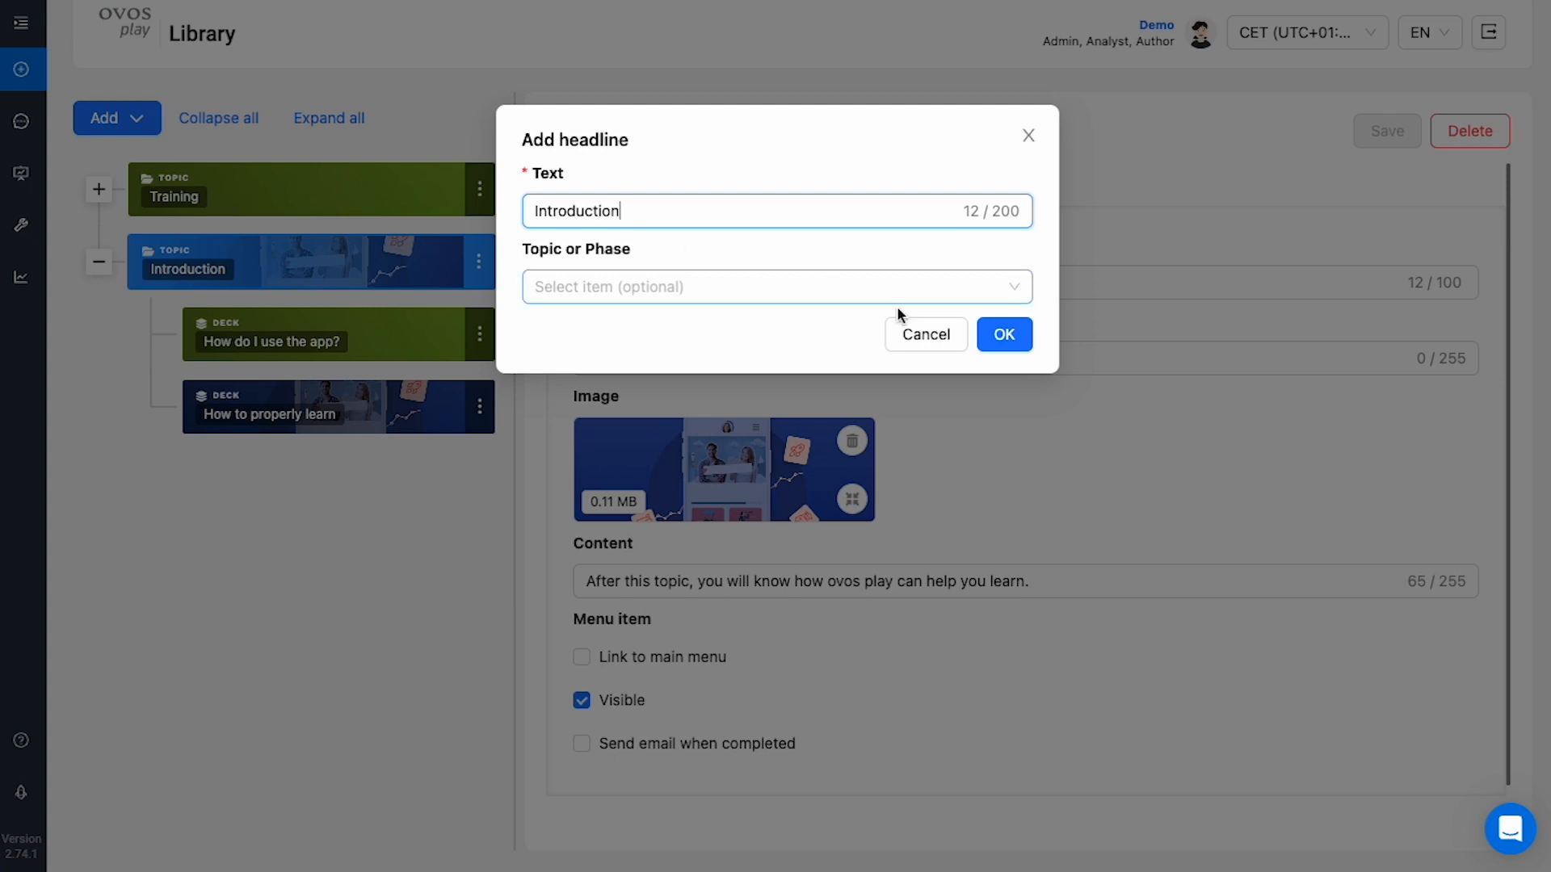
left_click(998, 335)
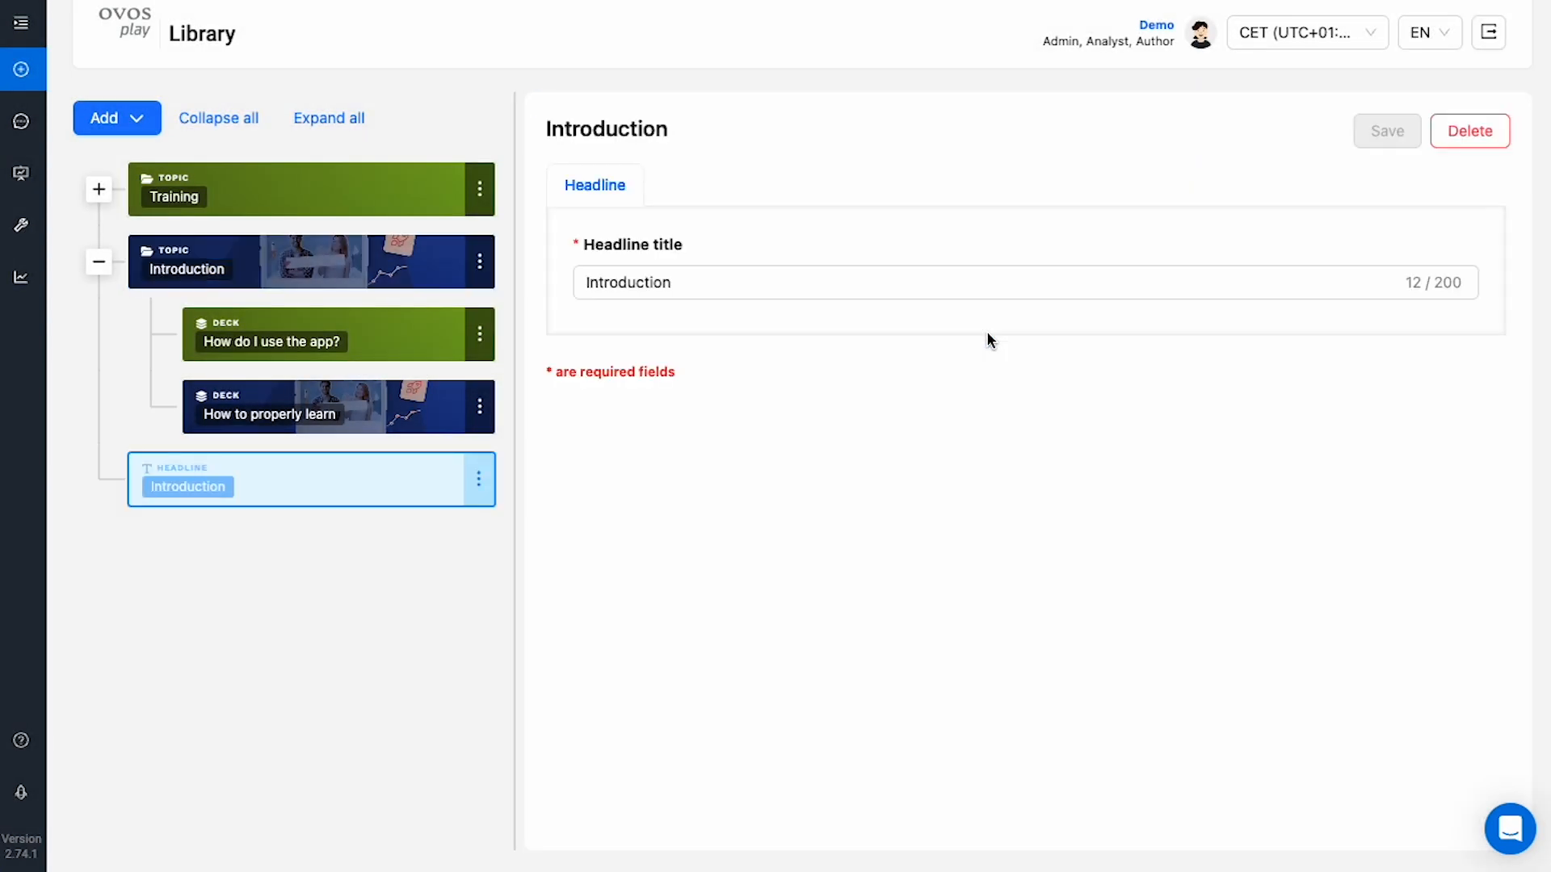
left_click_drag(412, 475, 398, 258)
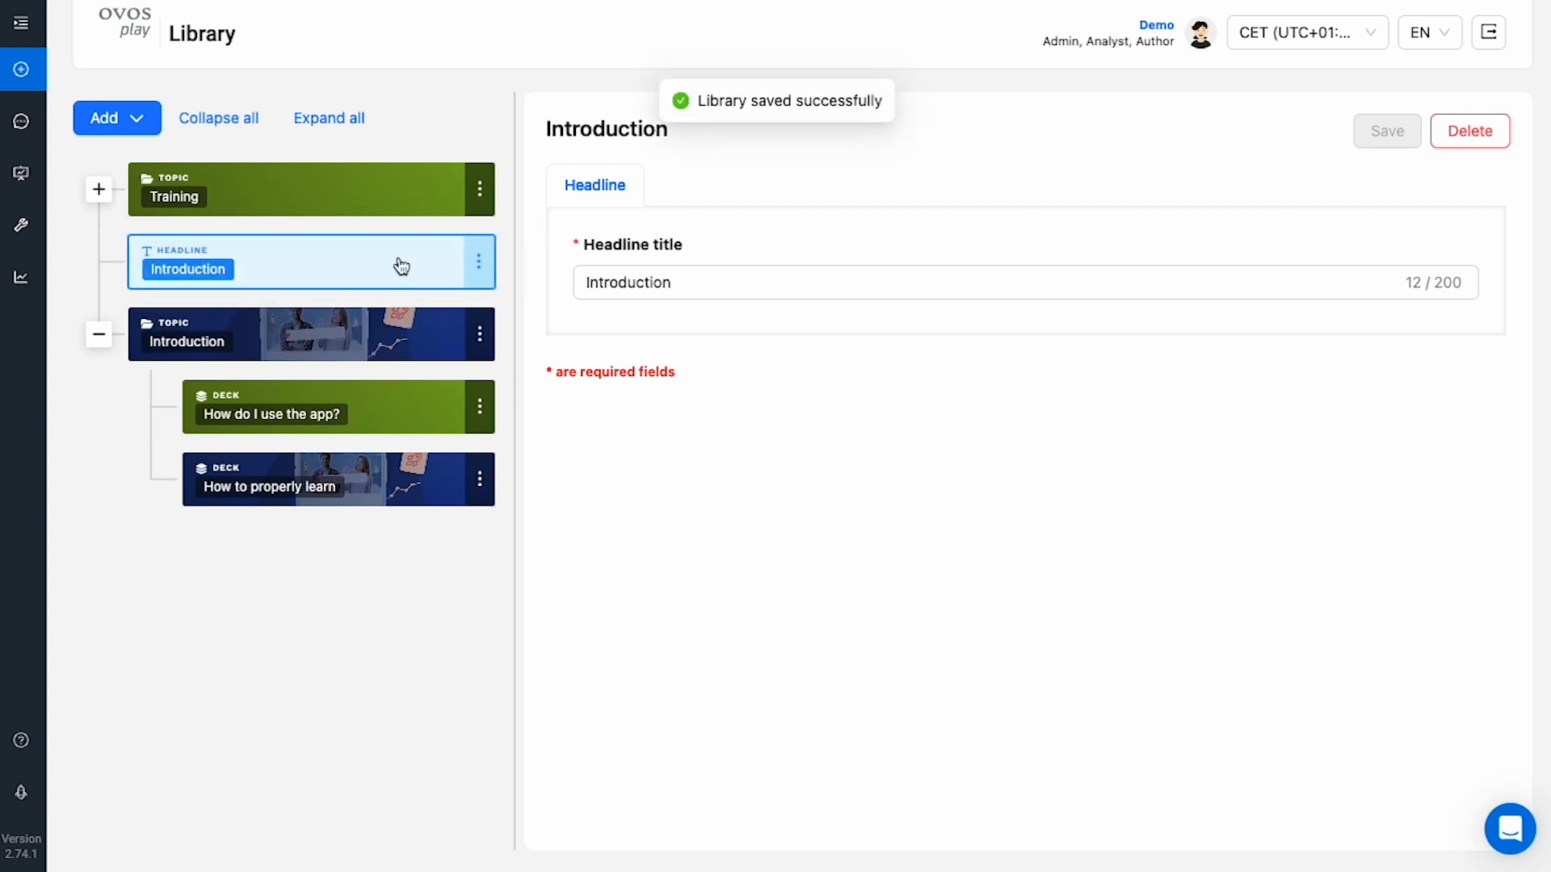
left_click_drag(402, 267, 421, 401)
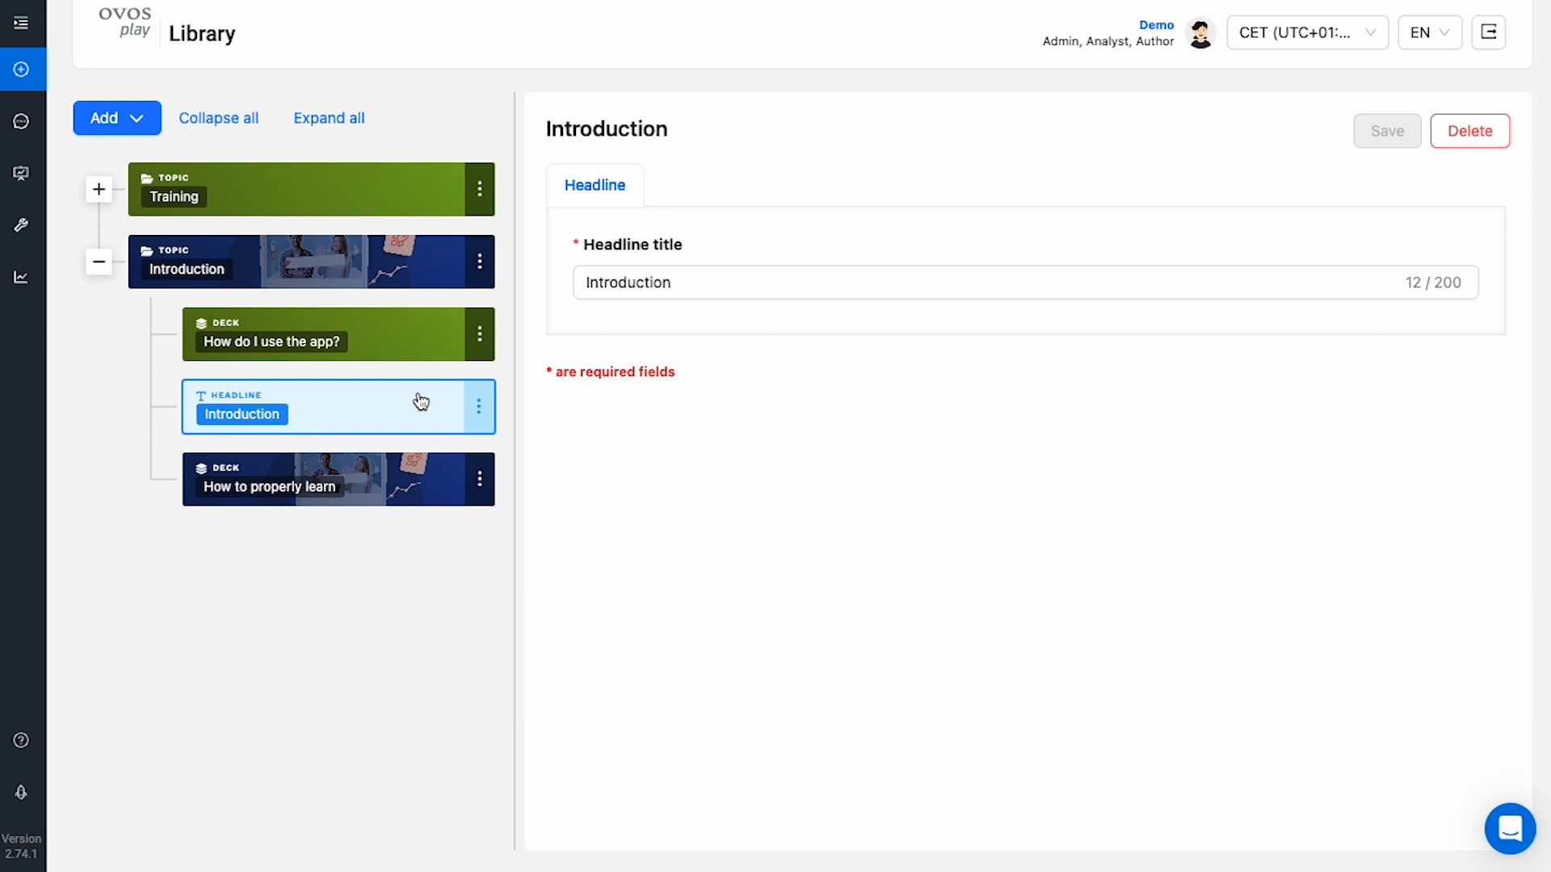
- Add a phase titled "Phase 1" to the Introduction topic
left_click(143, 126)
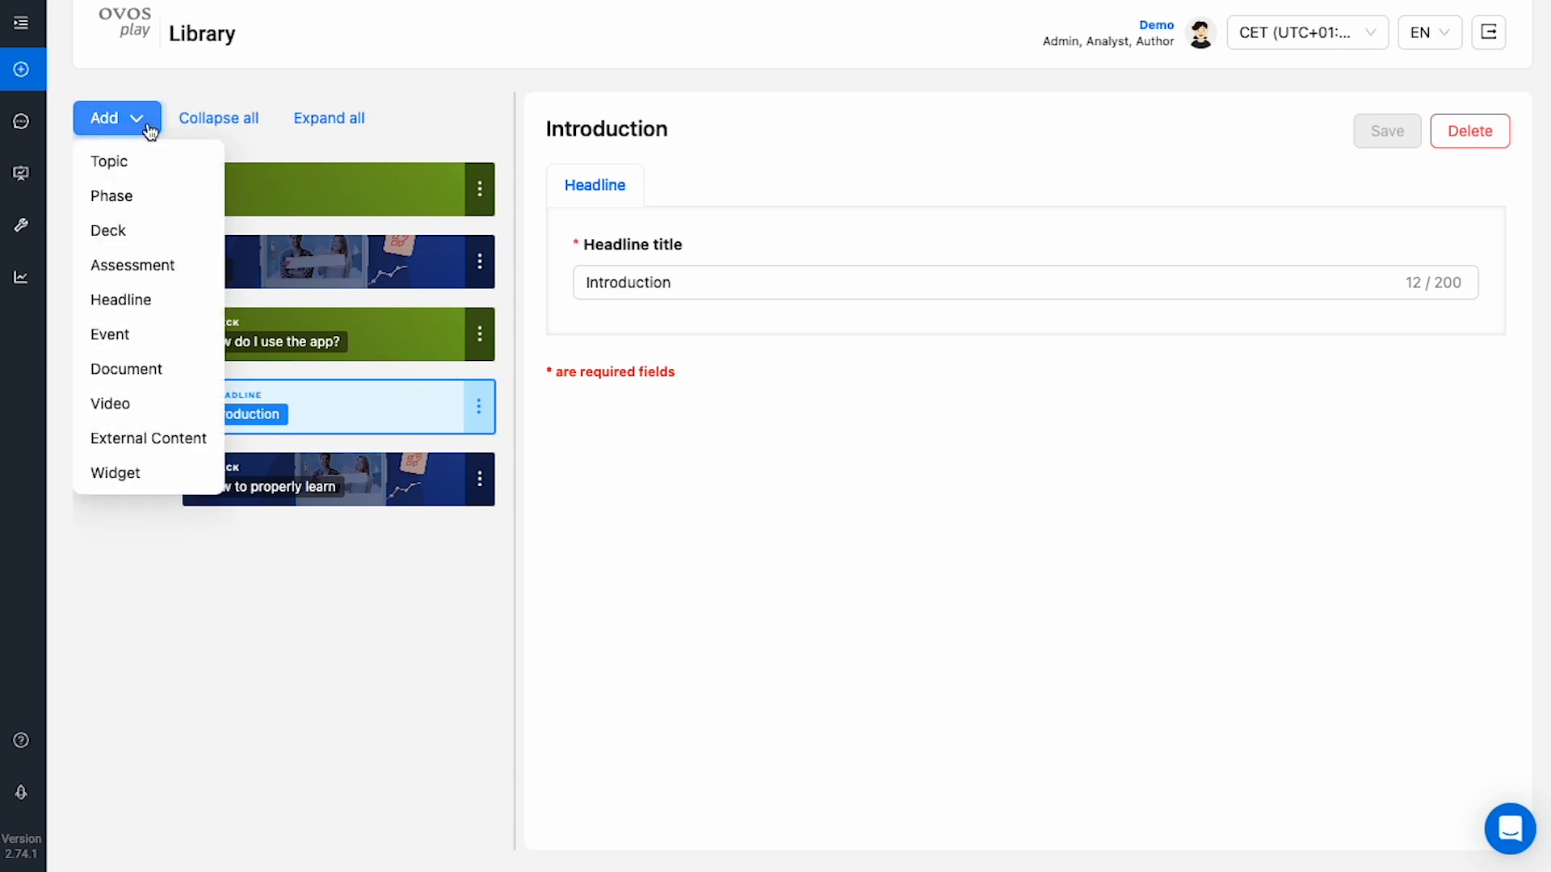
left_click(153, 196)
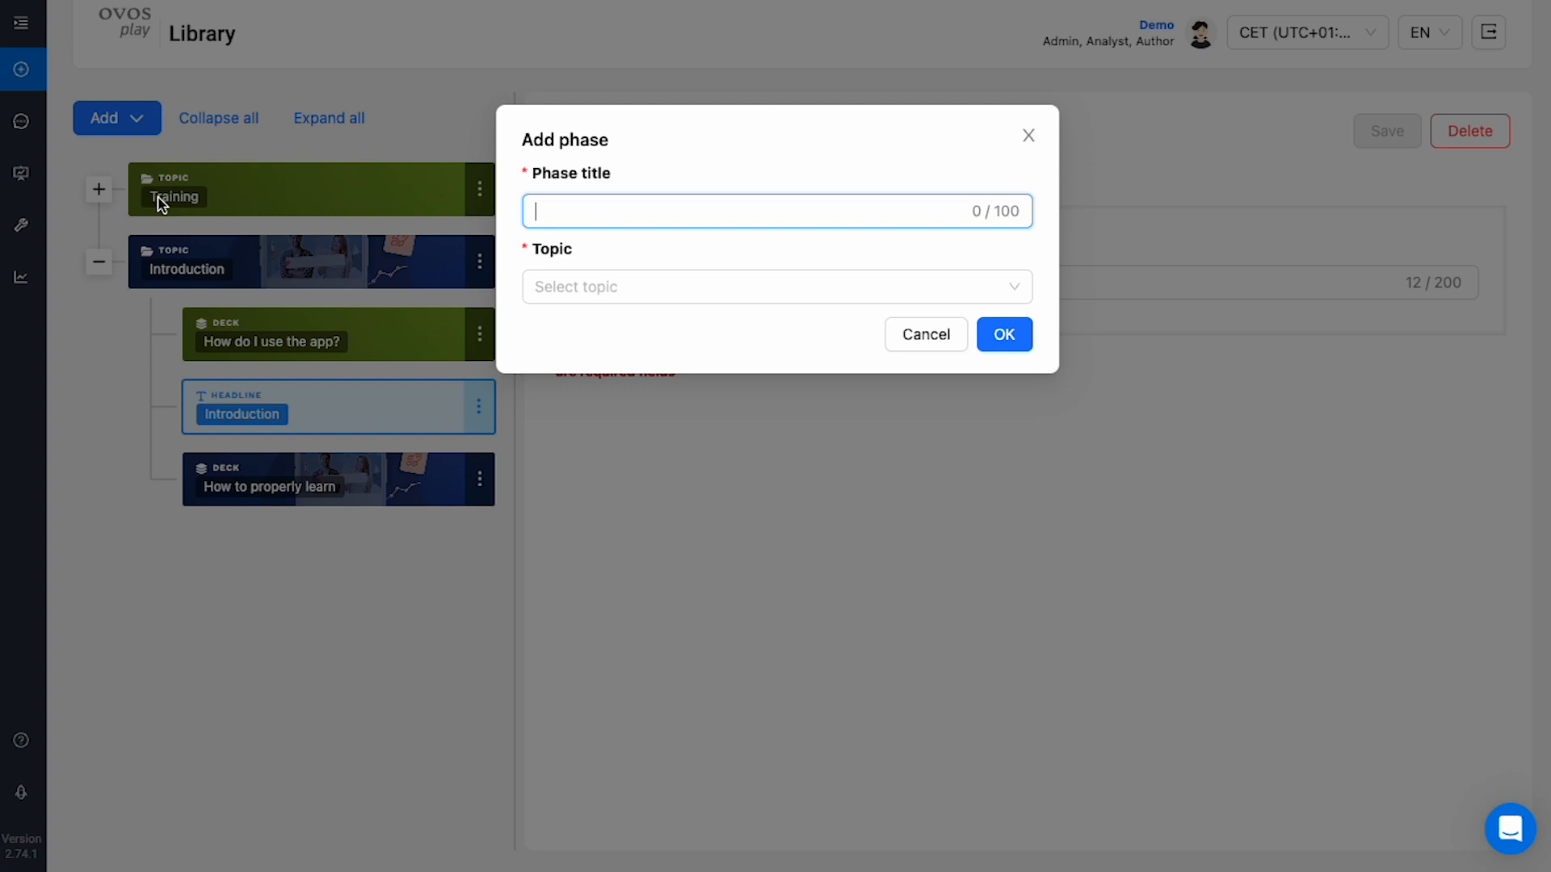
type("Phase 1")
left_click(758, 299)
left_click(612, 360)
left_click(1004, 334)
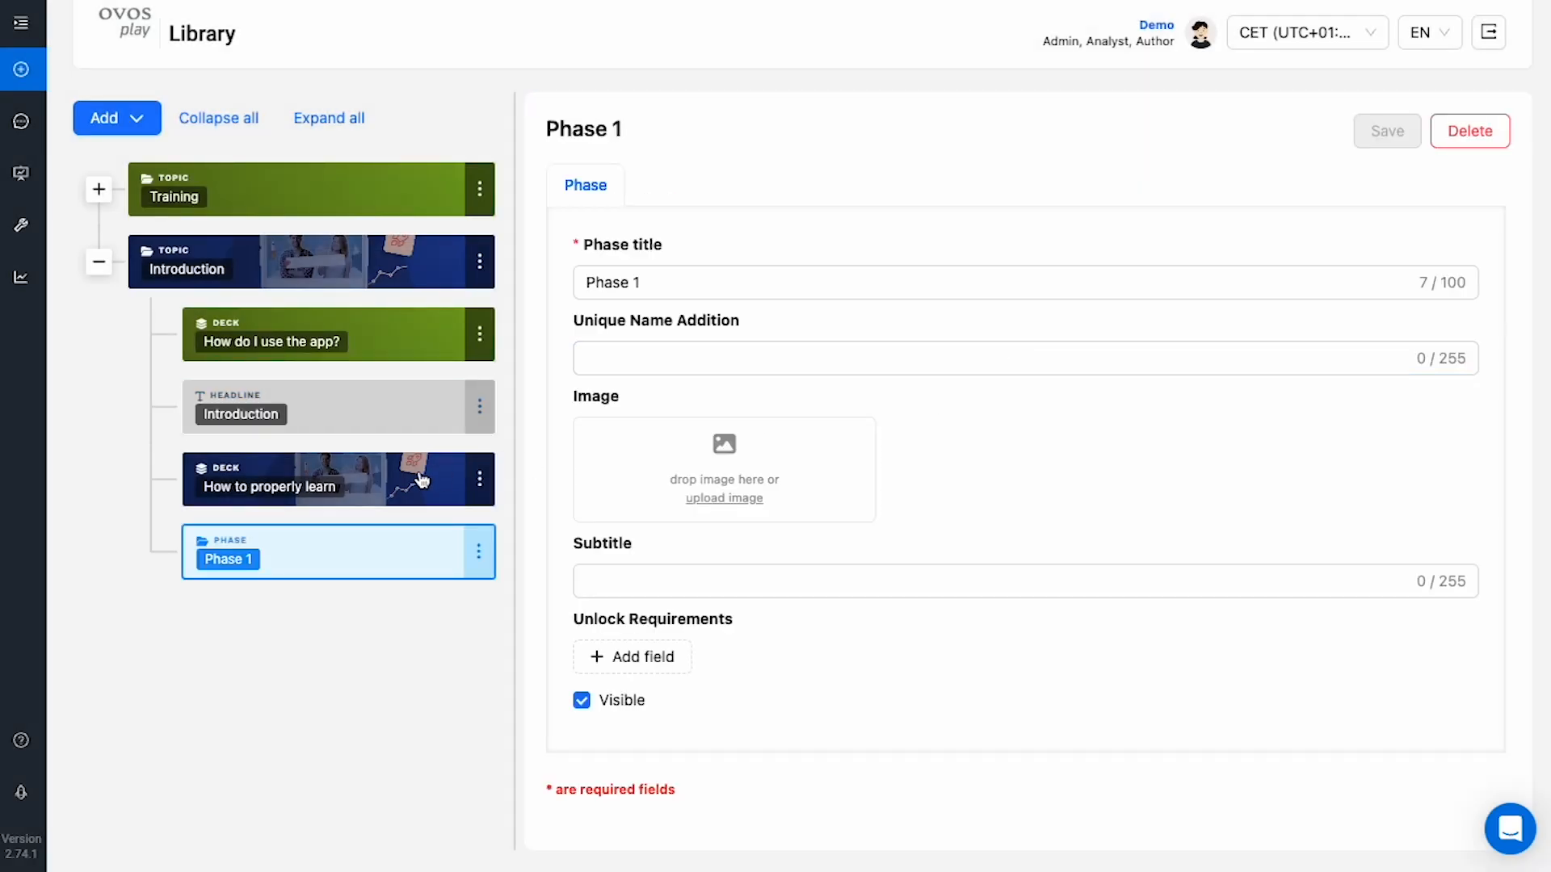
- Move both decks of the Introduction topic into Phase 1, expand the phase and move the Introduction headline just below it
left_click_drag(421, 479, 448, 549)
left_click_drag(398, 347, 405, 474)
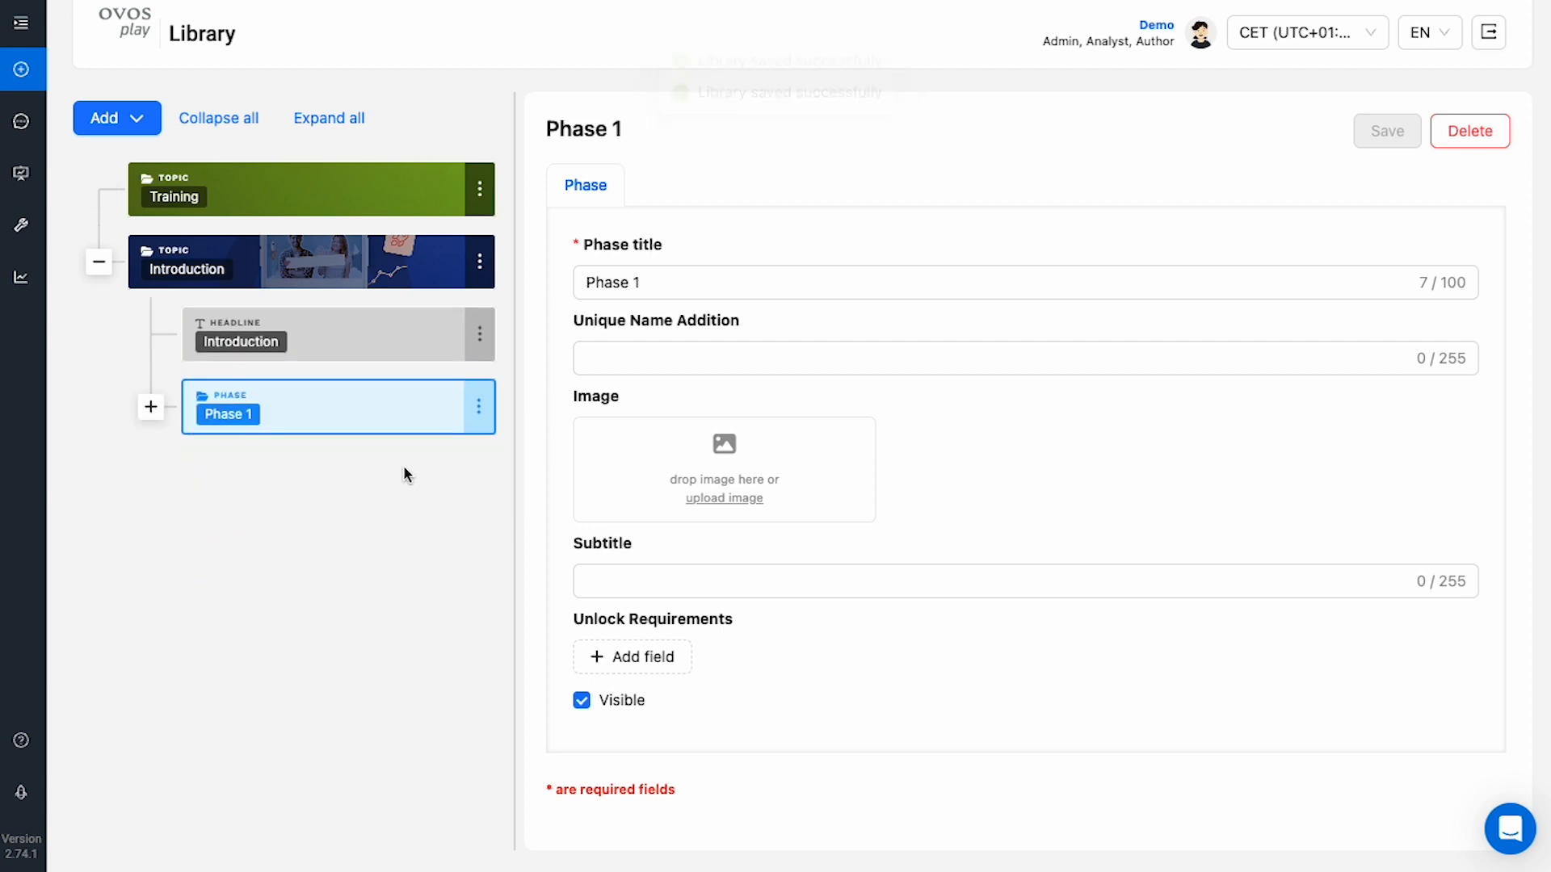
left_click(146, 410)
left_click_drag(291, 350, 433, 433)
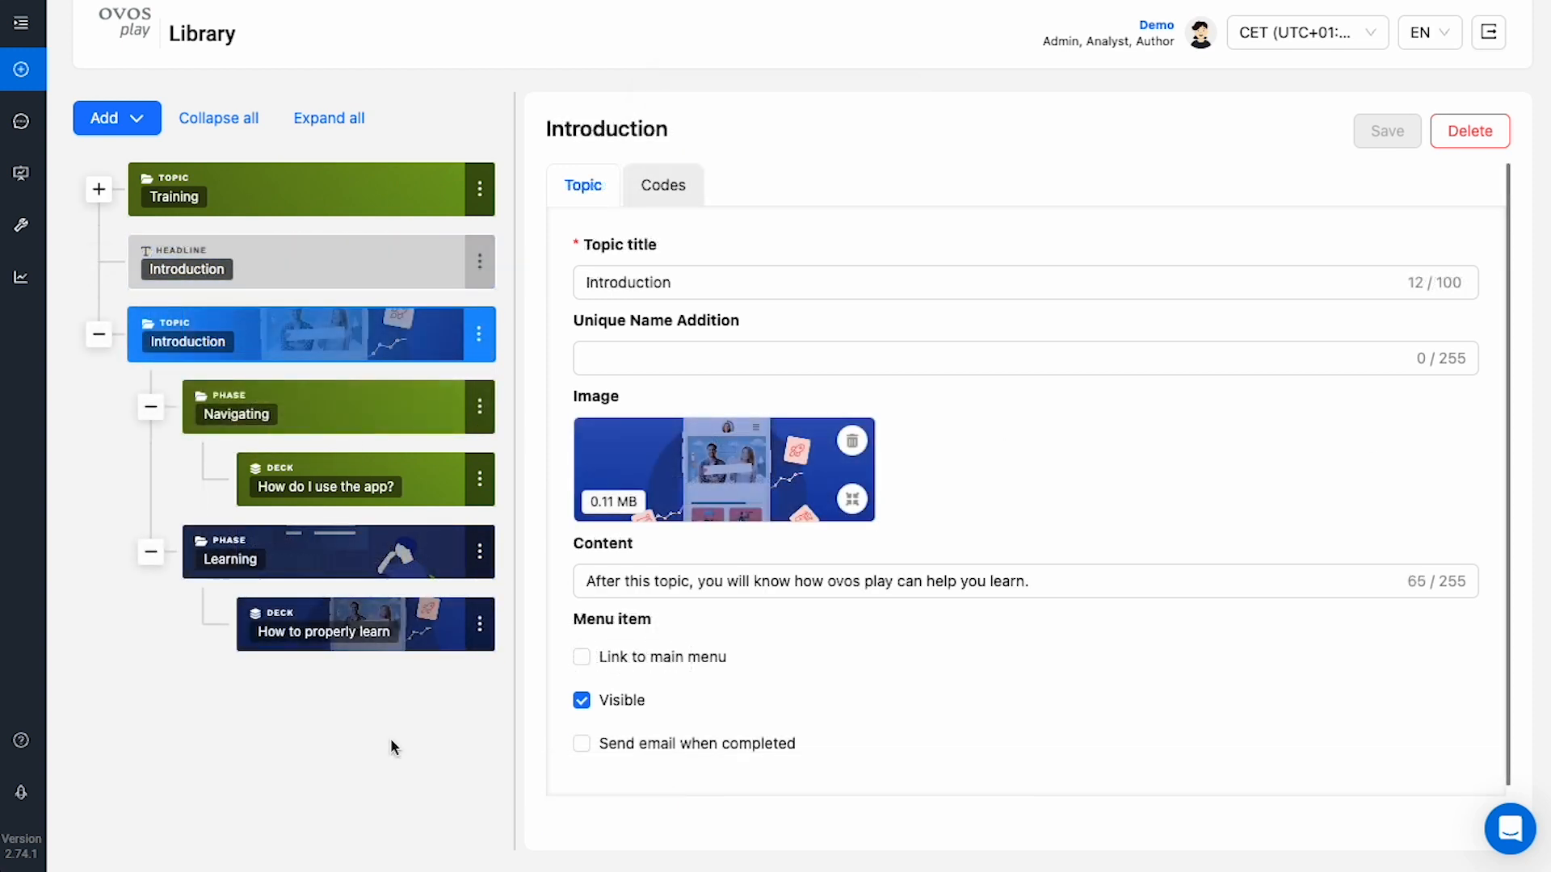
- Add a content unlock requirement to the Learning phase that depends on the Navigating phase
left_click(399, 572)
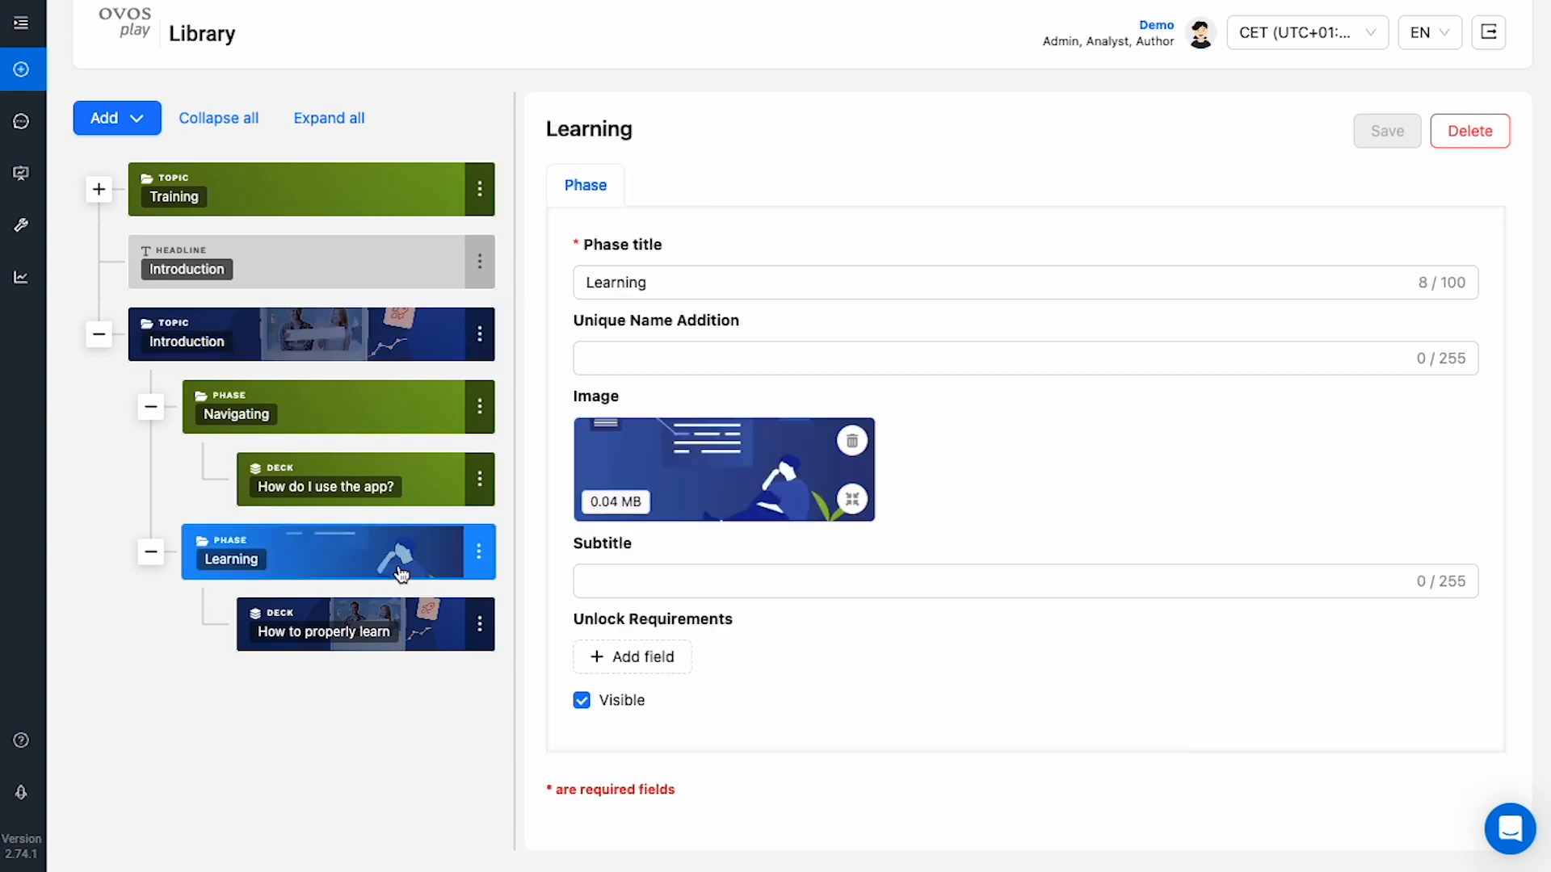
left_click(677, 660)
scroll(676, 651, "down", 2)
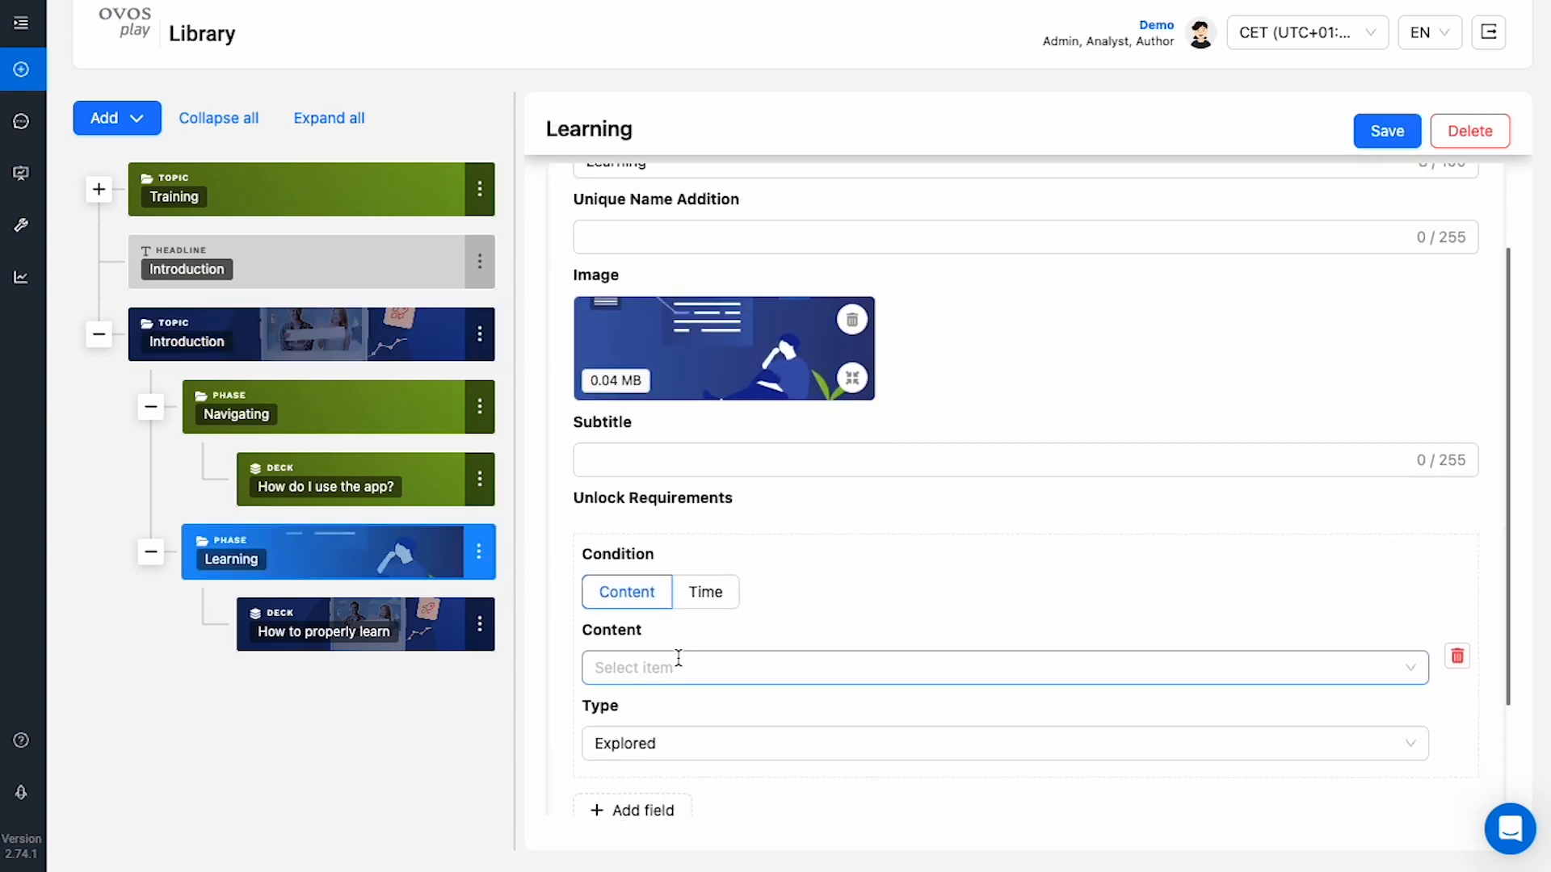
left_click(676, 663)
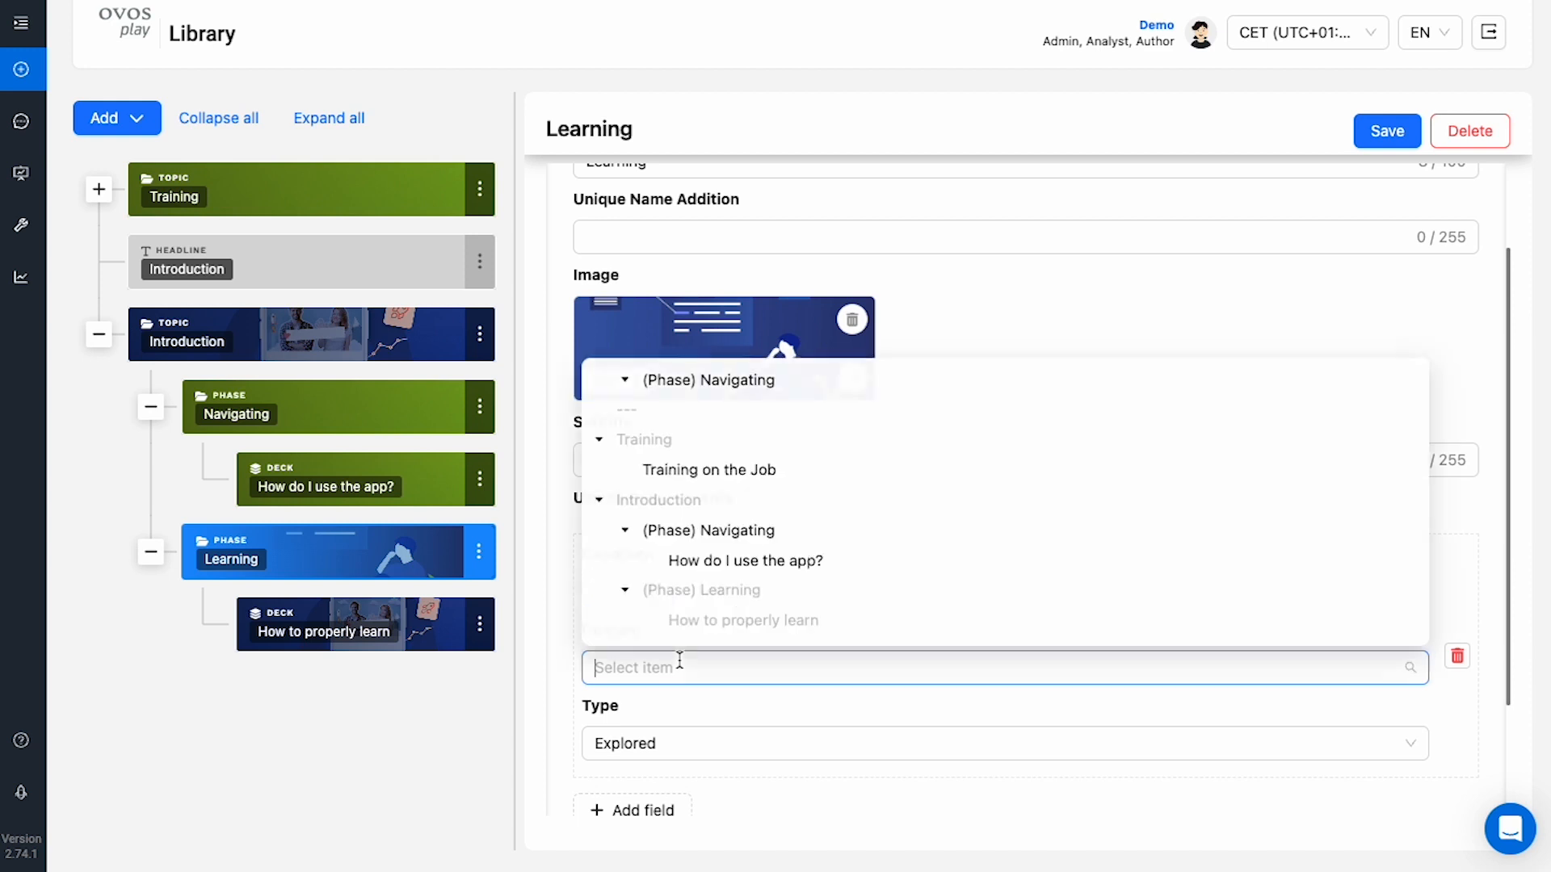
left_click(713, 392)
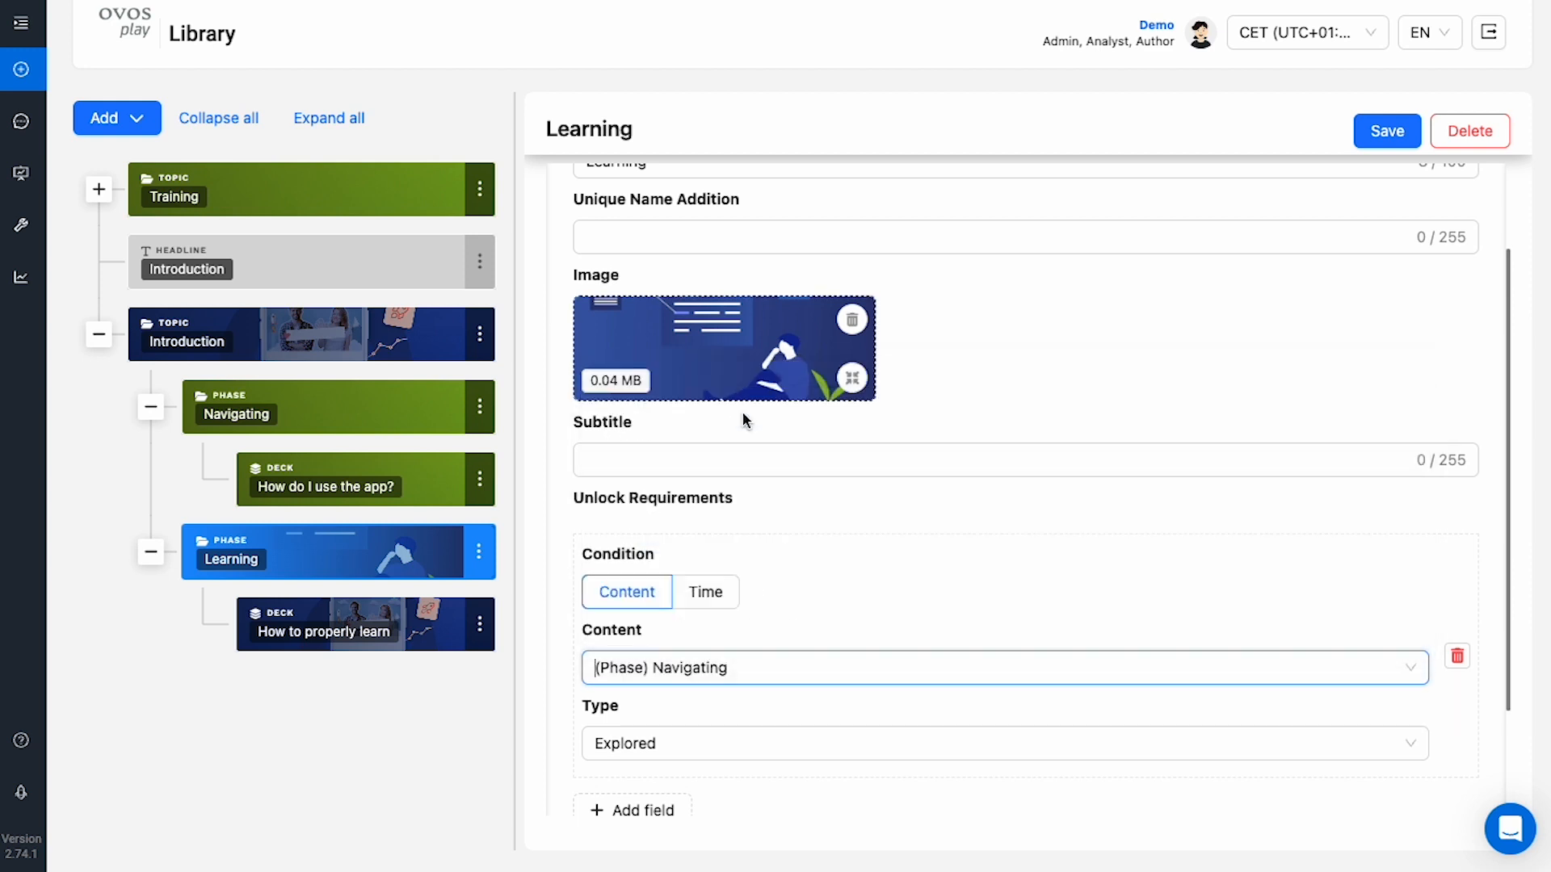
- Set the unlock requirement's type to Progress and save the Learning phase
scroll(818, 634, "down", 1)
left_click(807, 651)
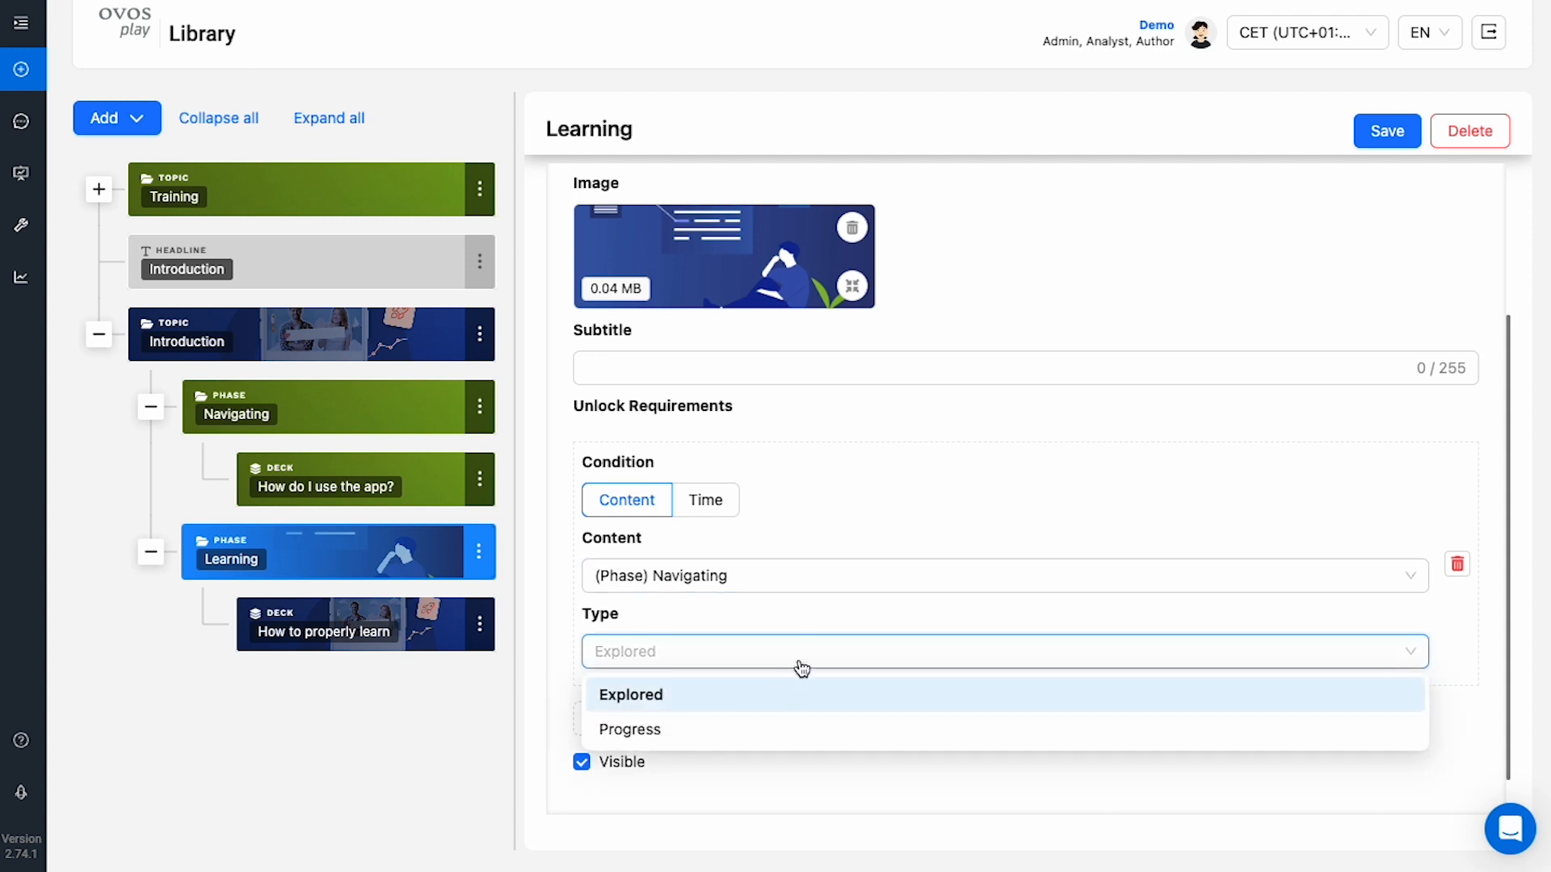
left_click(770, 729)
scroll(818, 726, "down", 1)
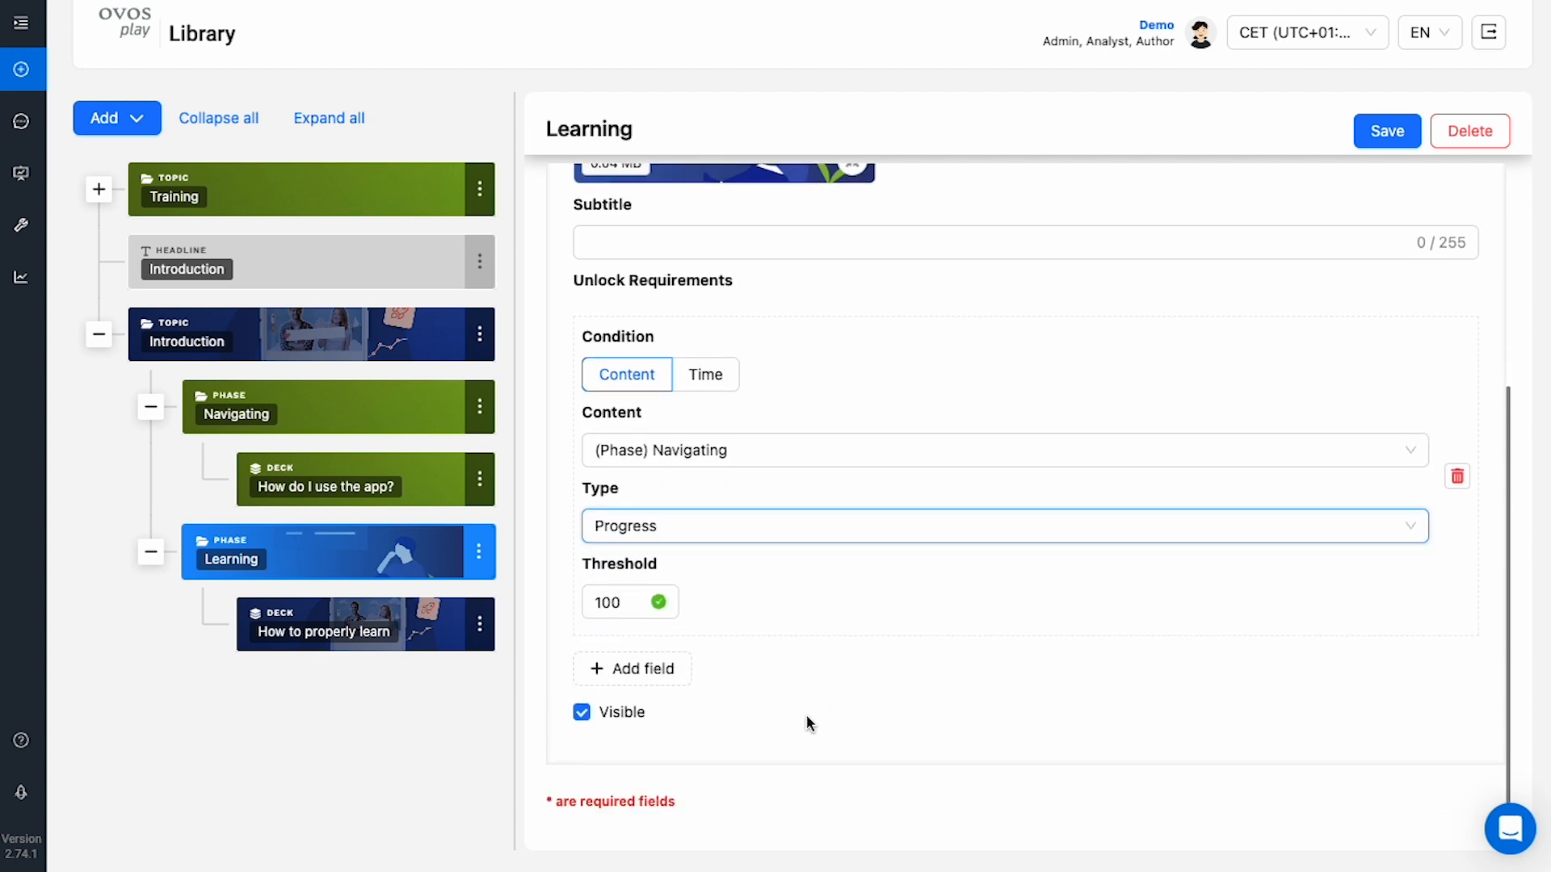
left_click(1362, 142)
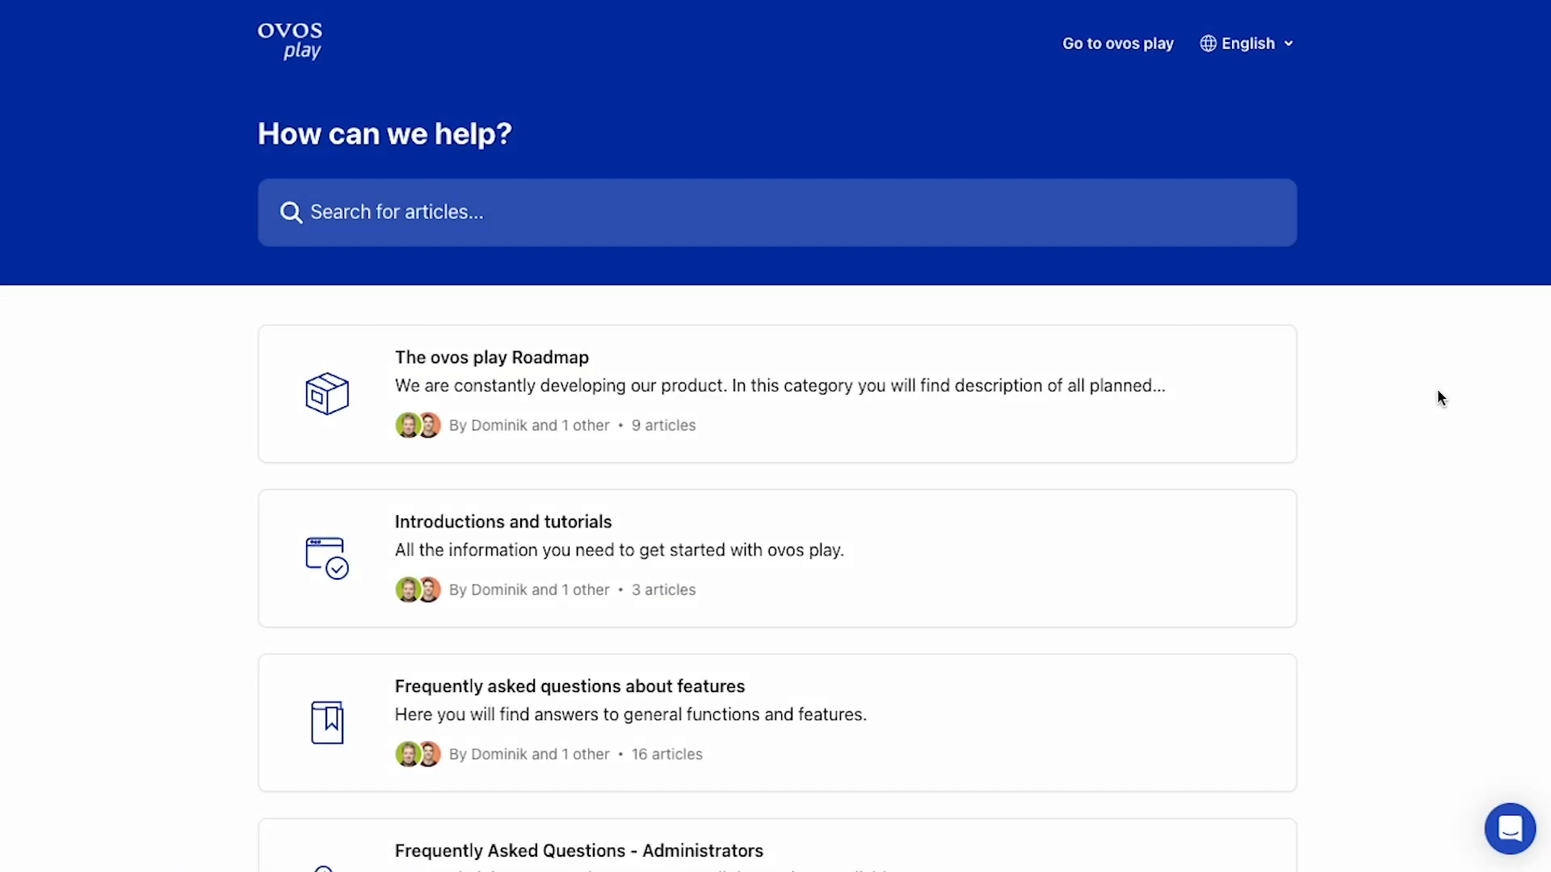
- Look through the help centre's article categories and open the support messenger
scroll(1436, 396, "down", 1)
scroll(1437, 396, "down", 3)
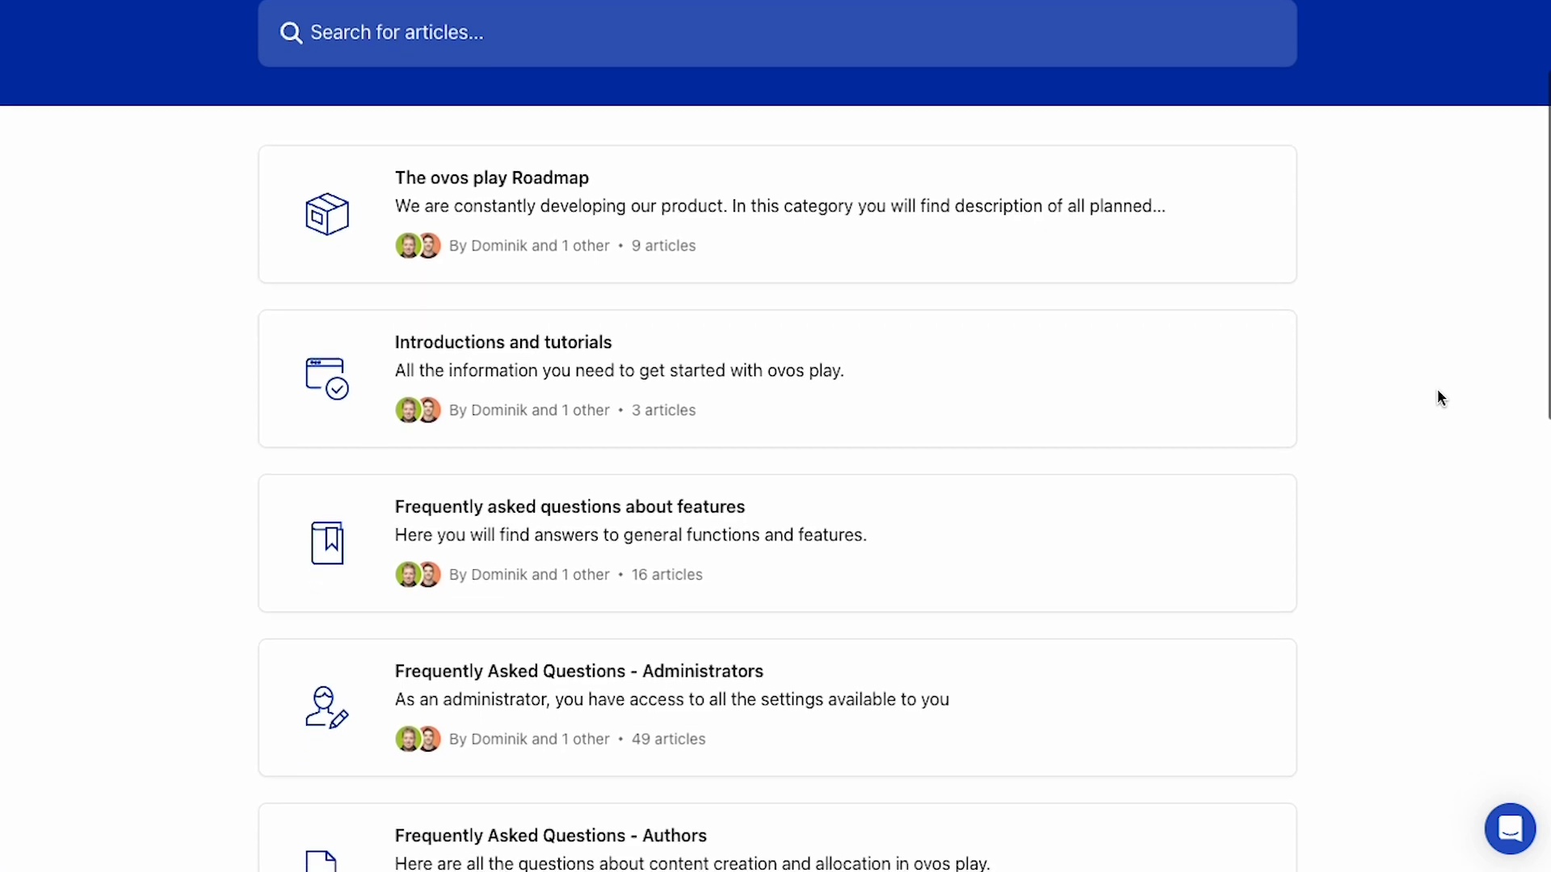
scroll(1437, 390, "down", 3)
scroll(1437, 397, "down", 3)
scroll(1441, 397, "down", 3)
scroll(1441, 397, "down", 1)
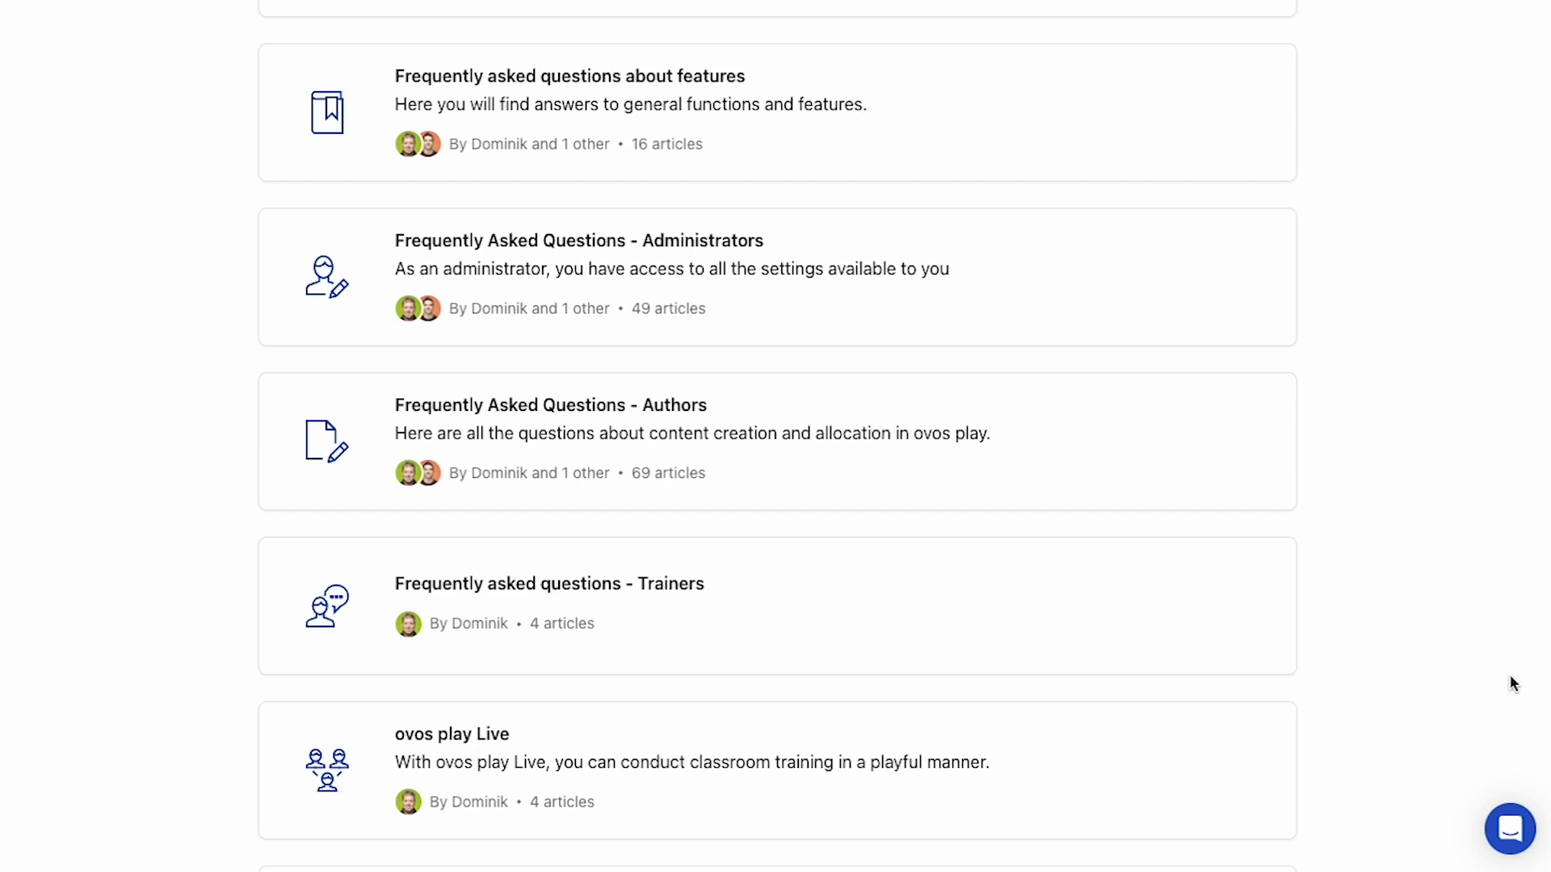
left_click(1511, 833)
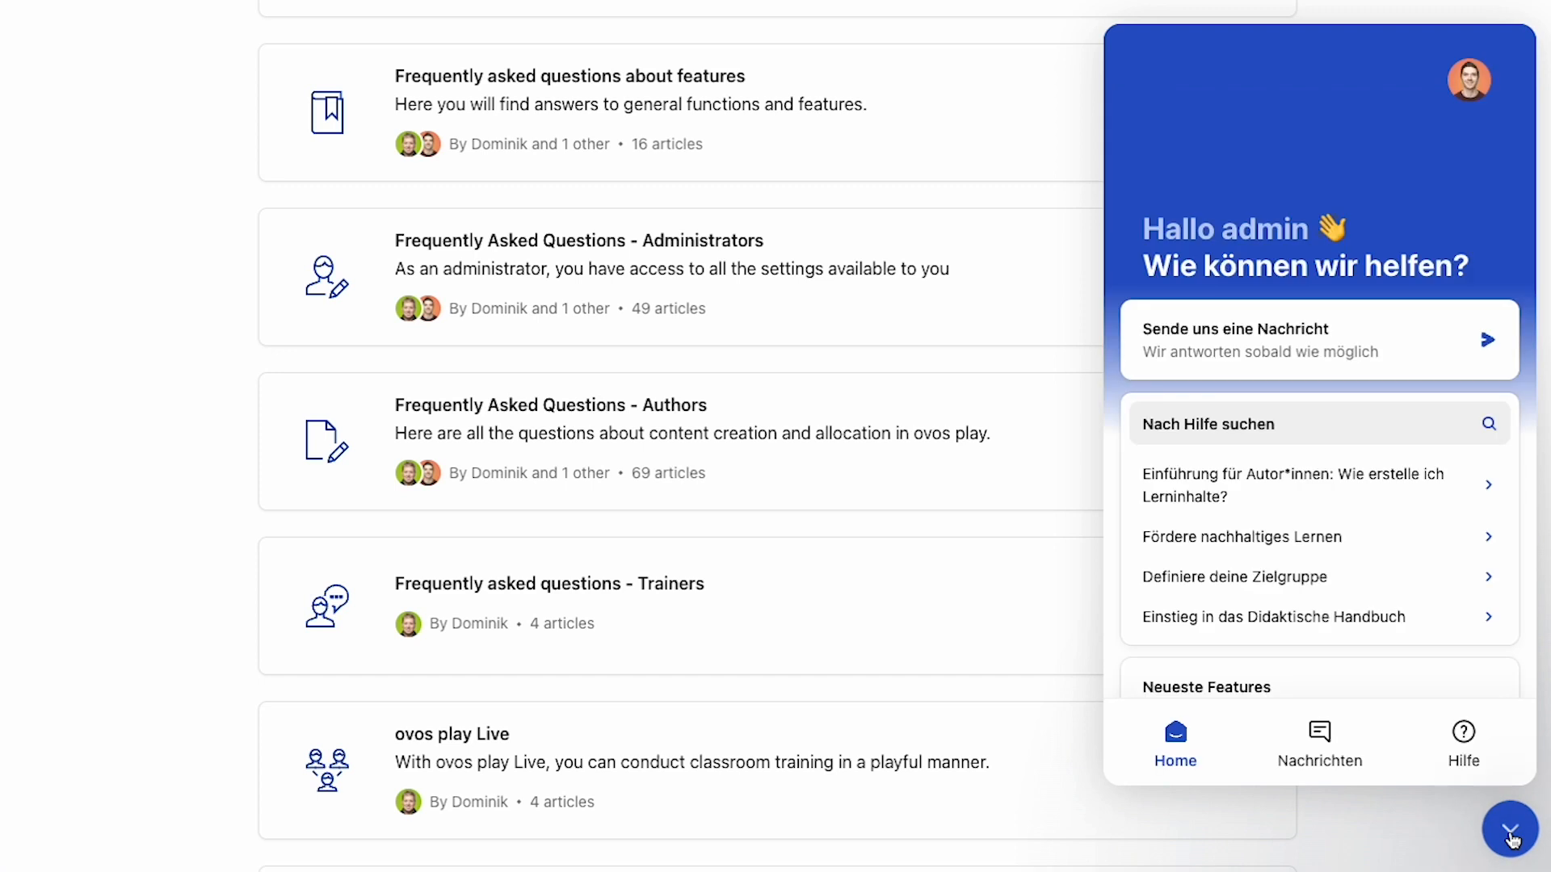